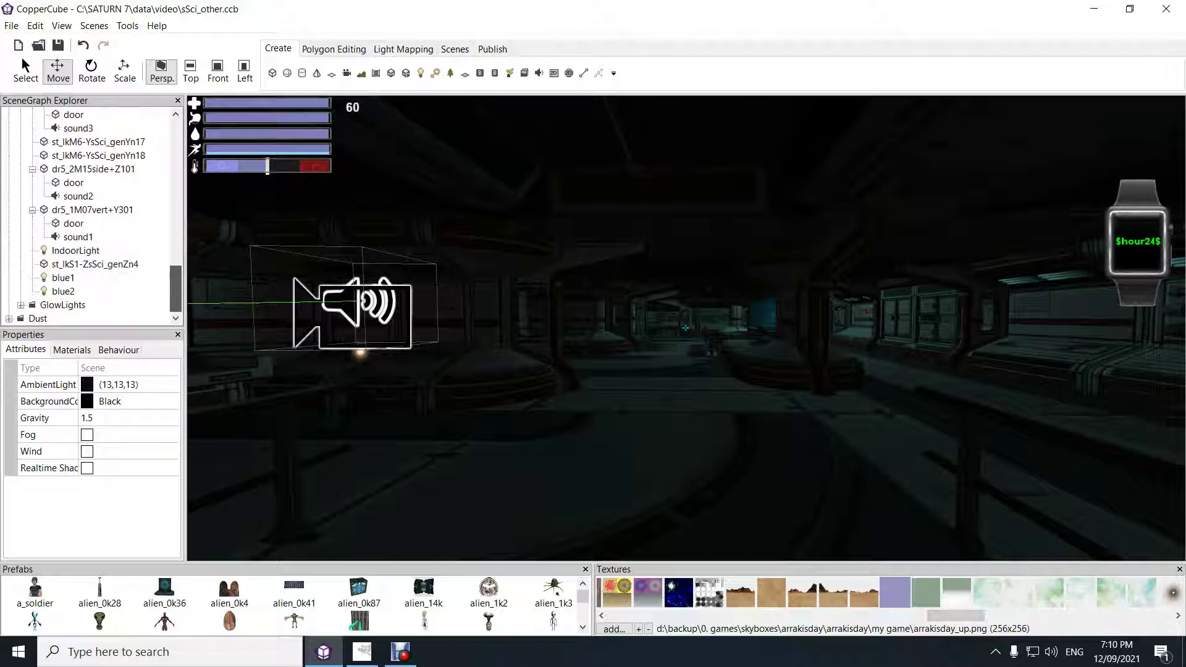
- Examine the materials and normal maps of the meshes in the SHIP folder's Main group, from 2M15side+Z102 through st_IkS1+YsSci_genYp5
drag(176, 181, 175, 178)
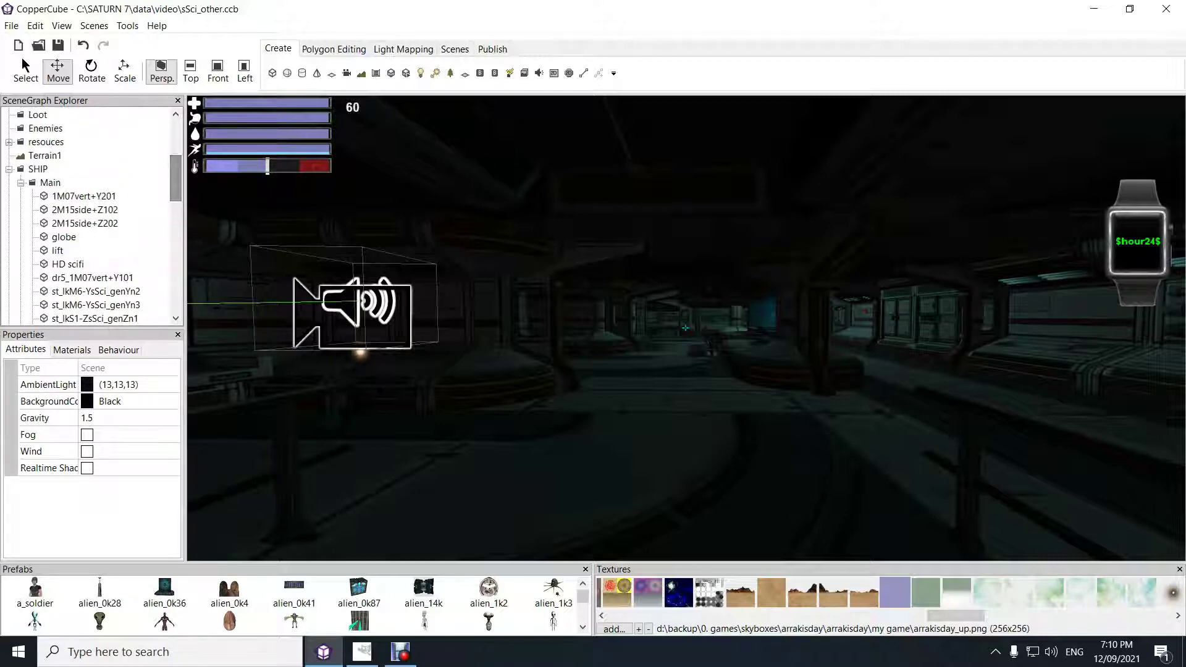
click(85, 210)
click(72, 350)
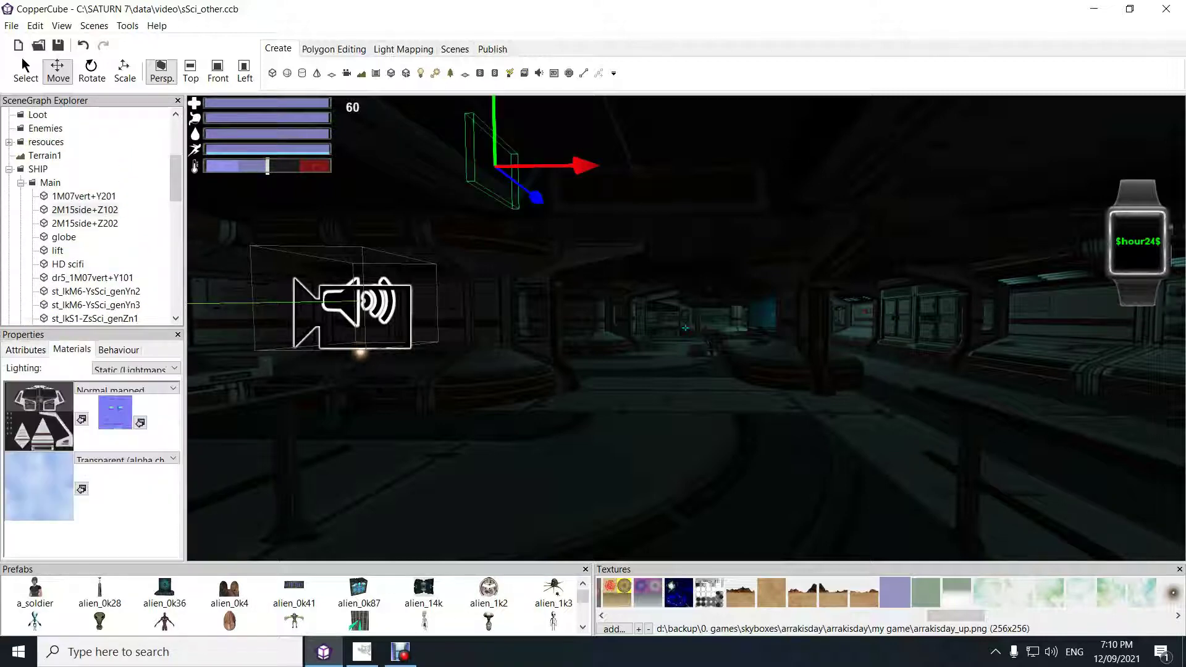
click(96, 292)
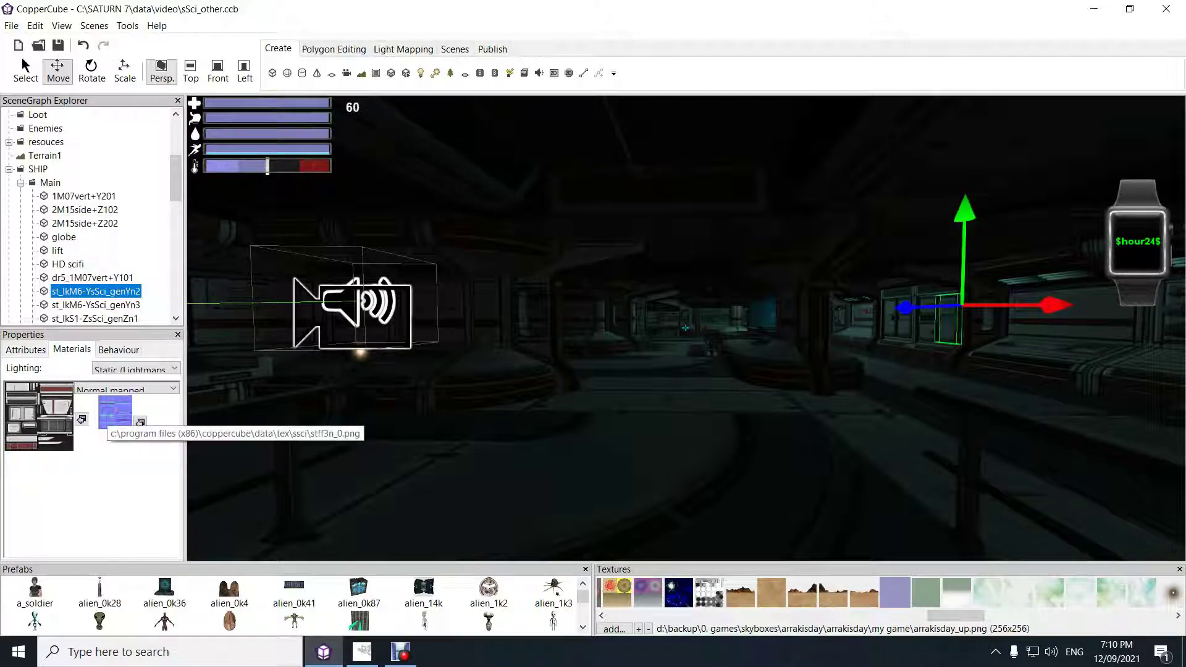
scroll(92, 217, down, 2)
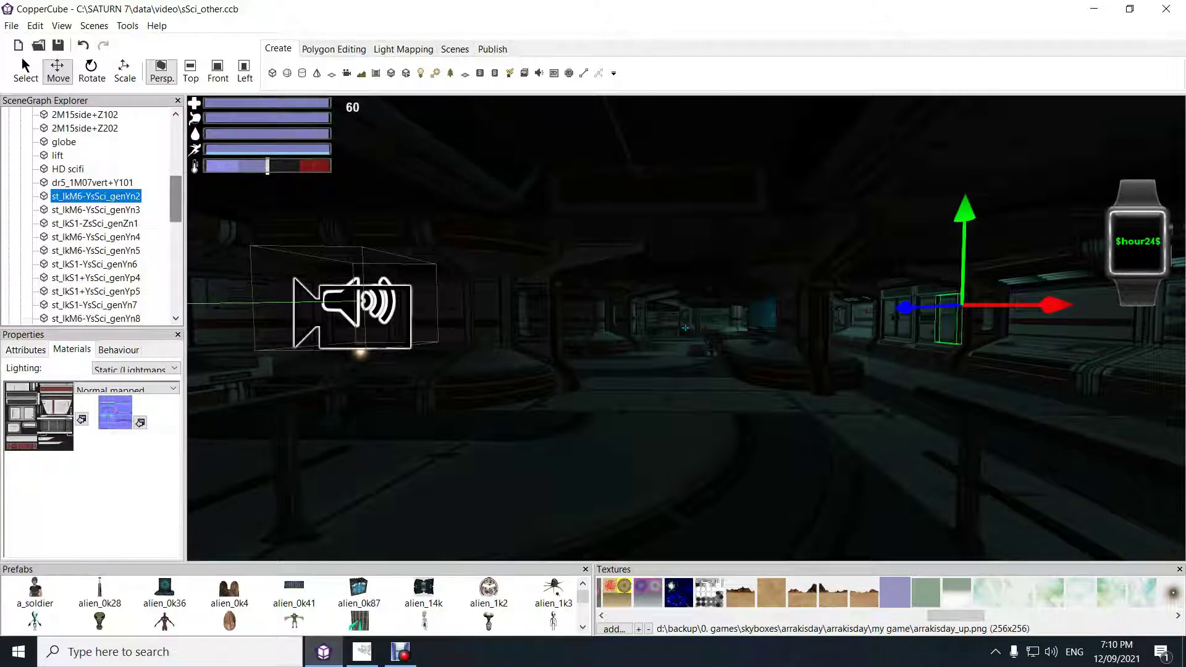
key(Down)
key(Down)
key(Down)
key(Down)
key(Down)
key(Down)
key(Down)
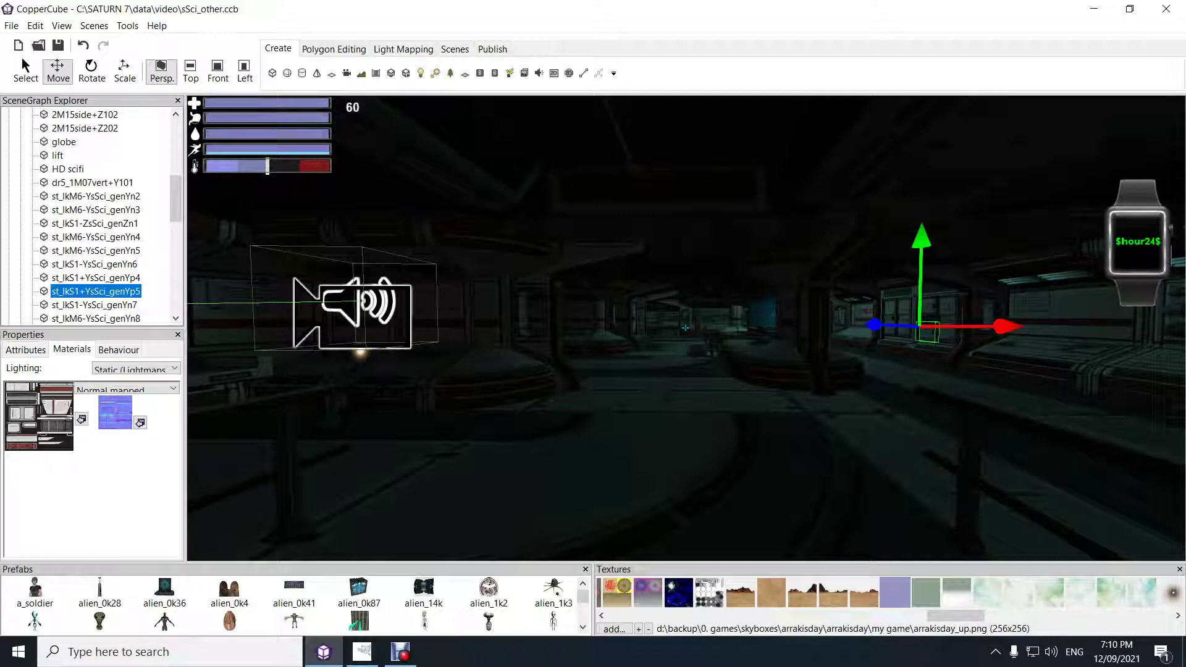
scroll(92, 216, up, 2)
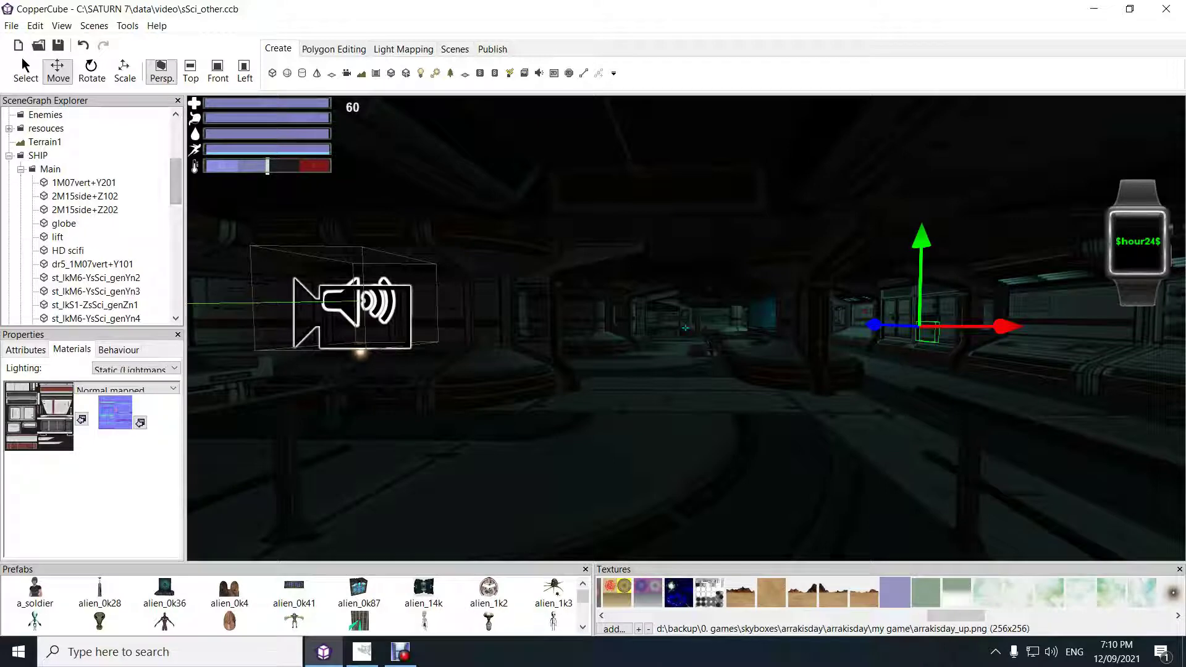
- Collapse the SHIP folder and expand the Dust folder in the scene graph to list its dust planes
click(9, 156)
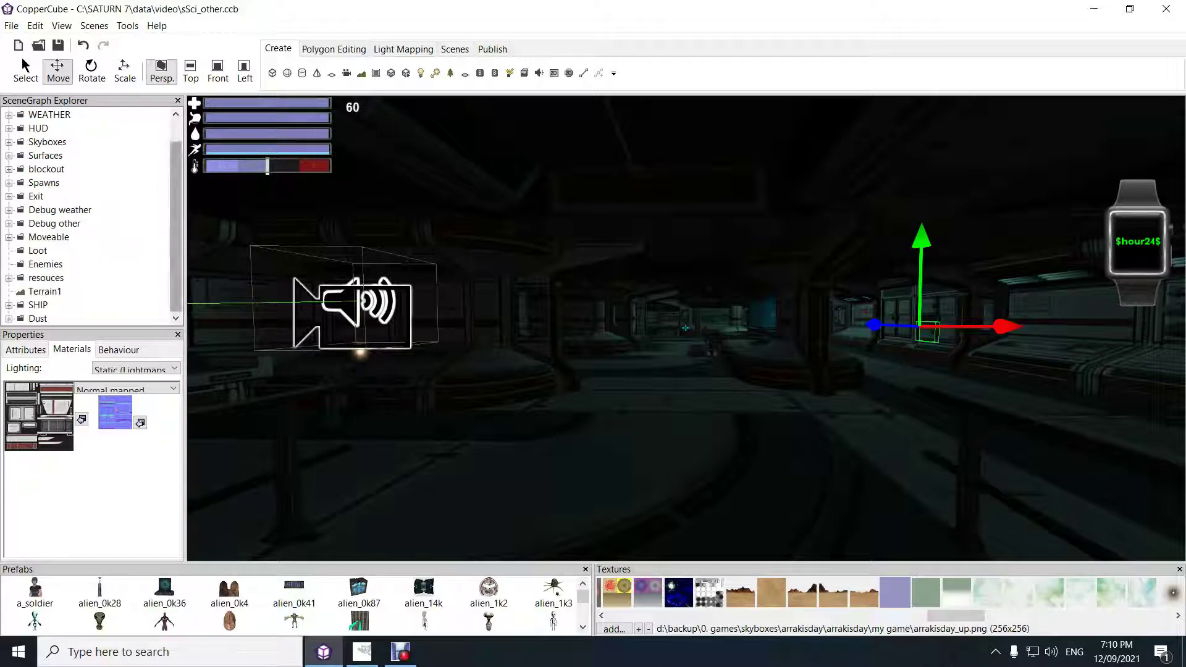
drag(93, 328, 92, 339)
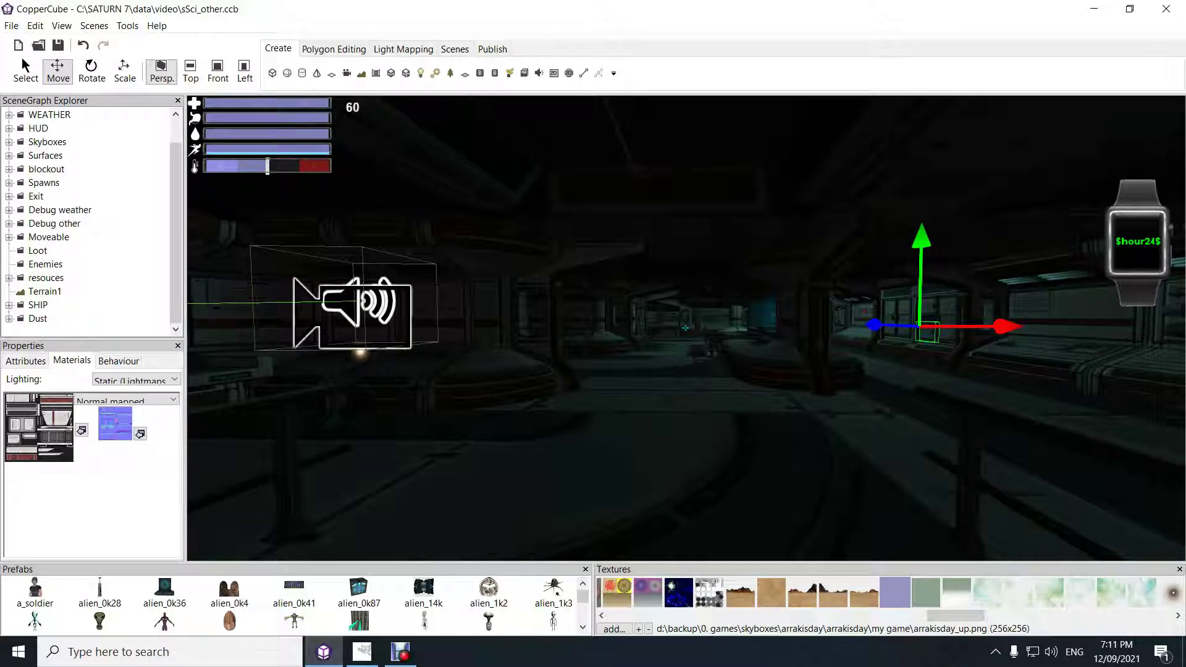
drag(956, 616, 983, 616)
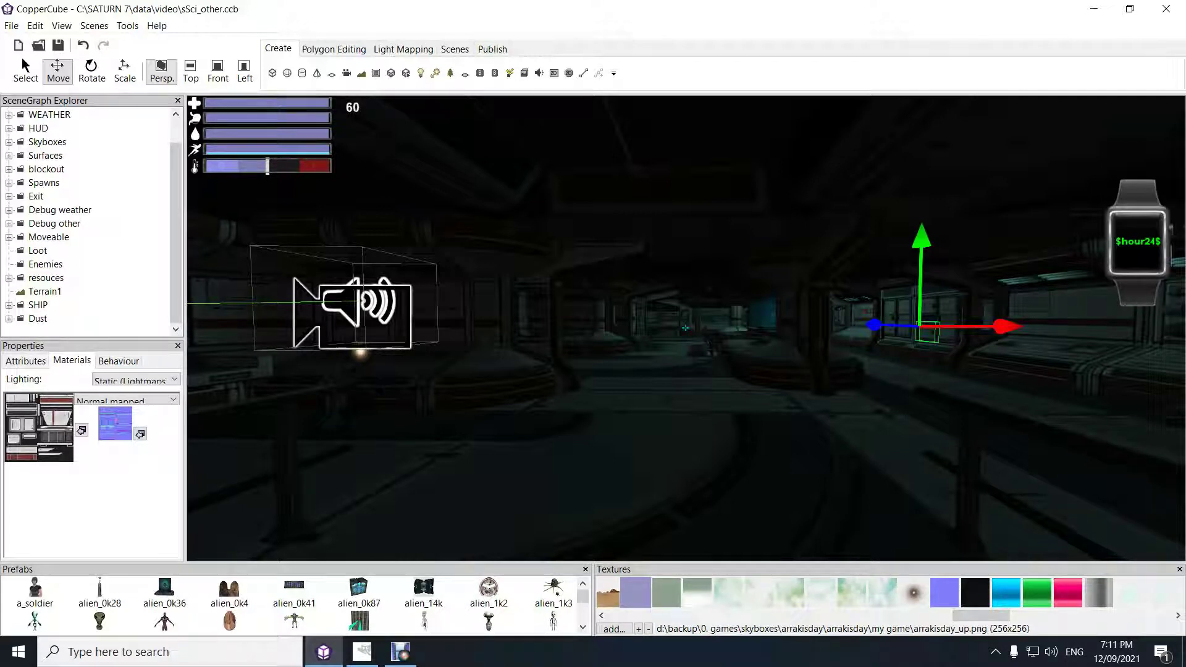
click(38, 319)
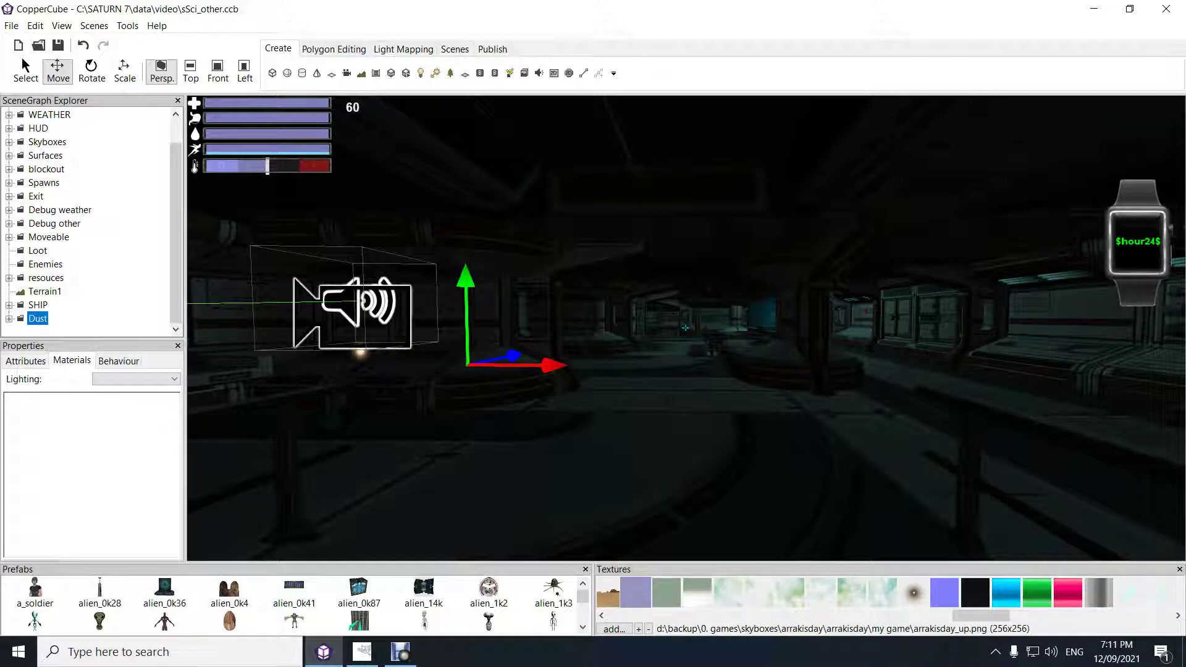
drag(38, 339, 37, 353)
click(9, 333)
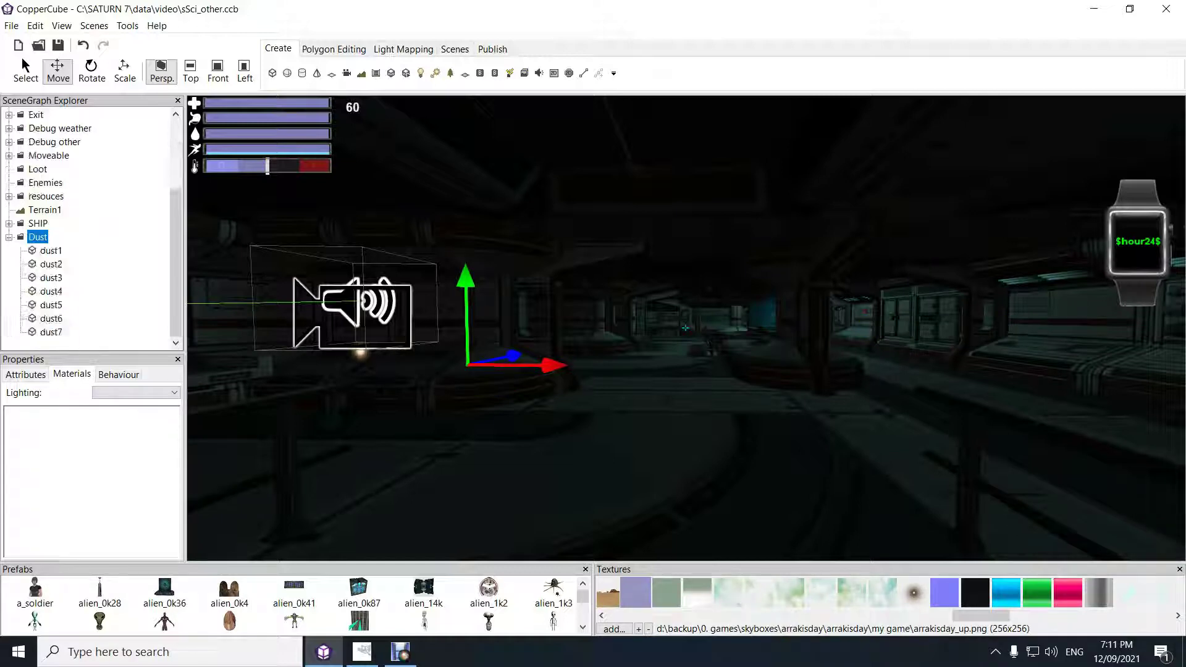
- Inspect the placement and transparent material of each plane from dust1 to dust7
click(51, 250)
click(51, 265)
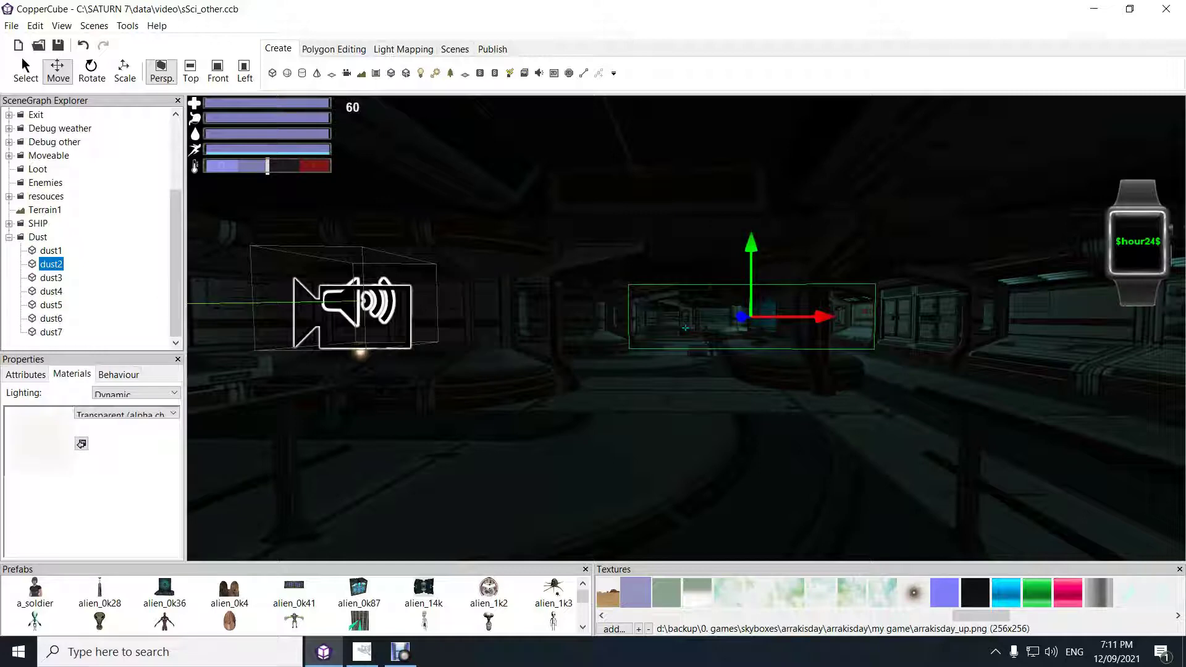
click(51, 278)
click(52, 292)
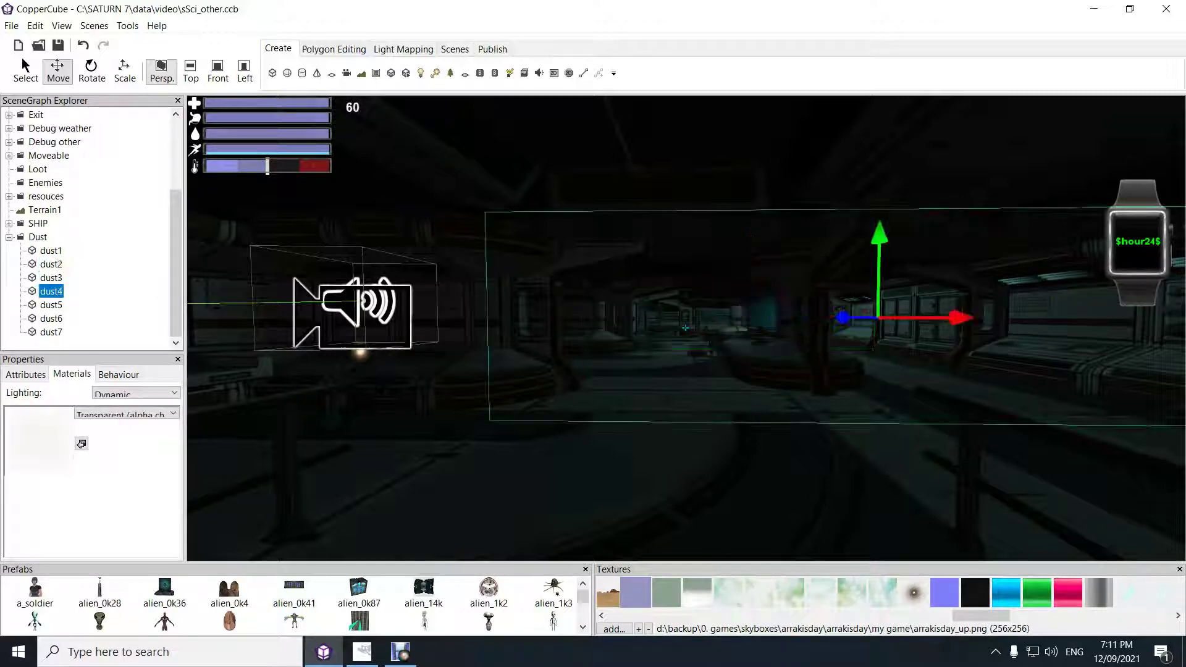
click(51, 305)
click(51, 319)
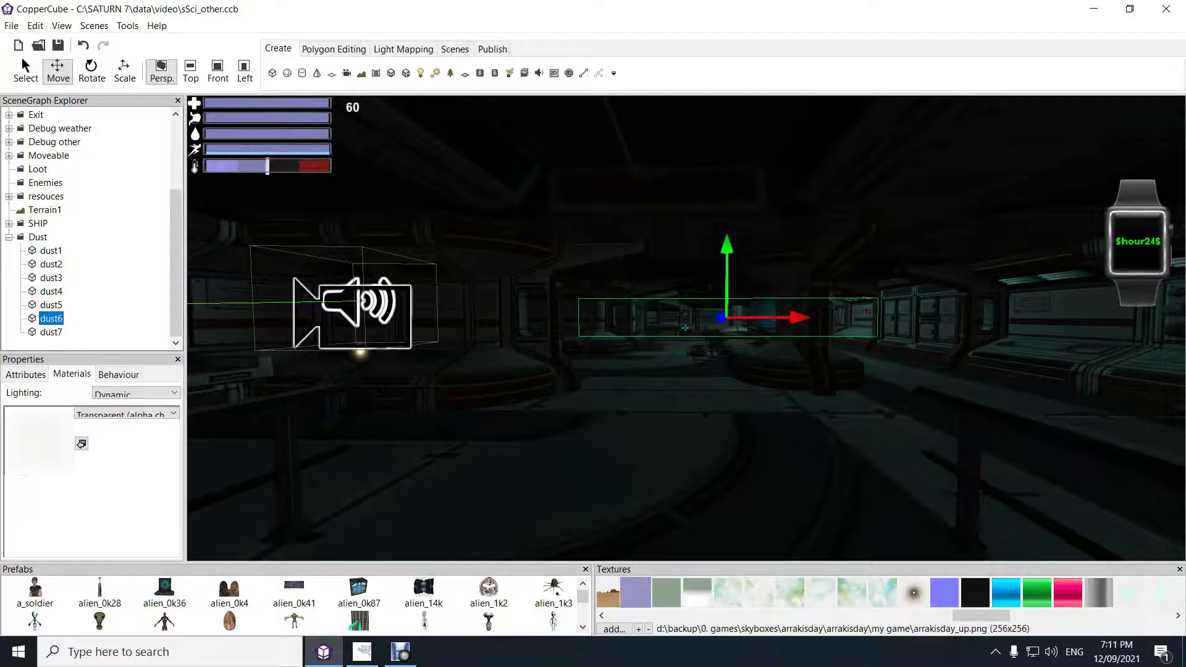
click(51, 333)
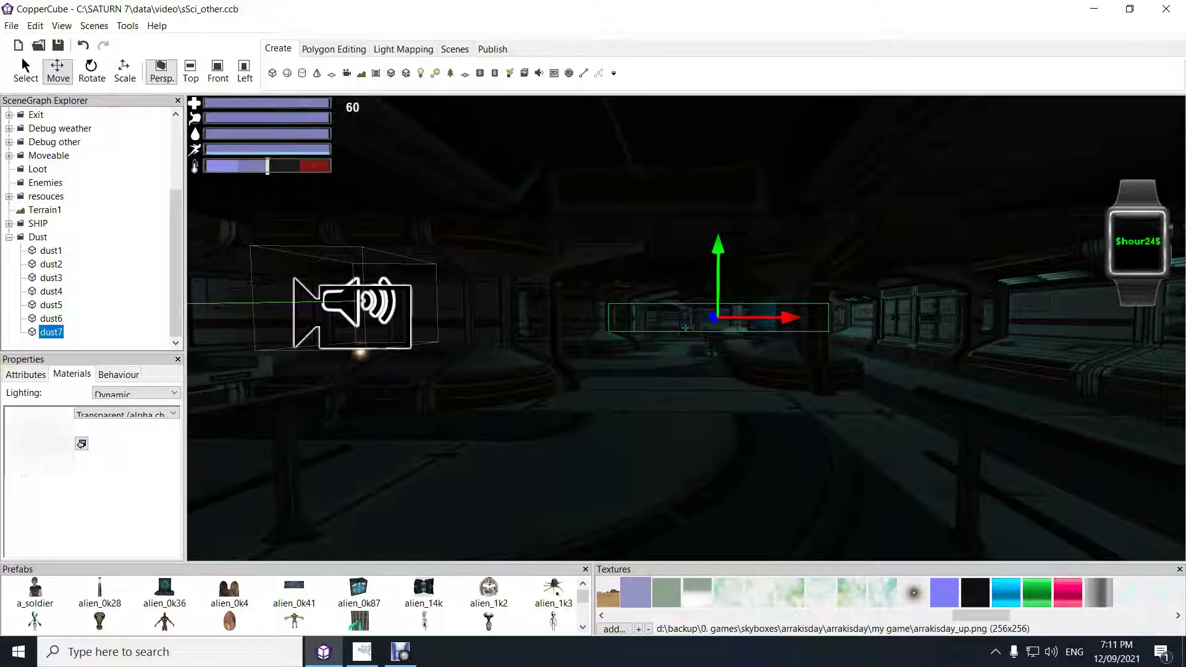
- Make the Dust folder visible, switching it off and on once to compare the scene with and without the planes
click(38, 238)
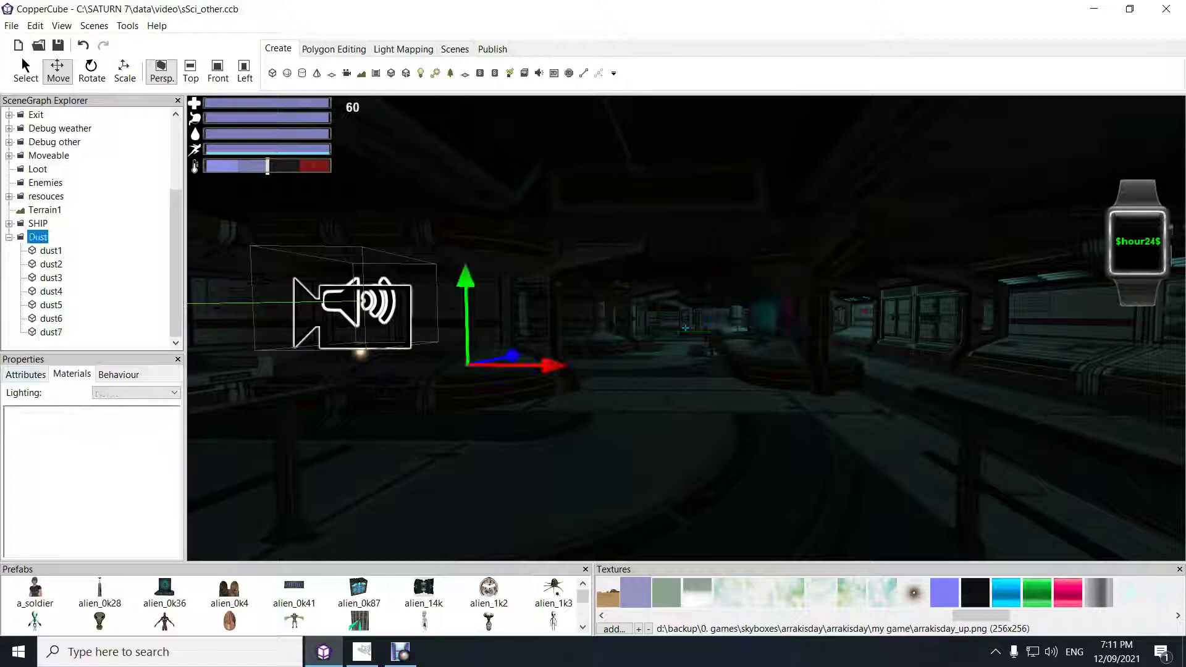
click(25, 375)
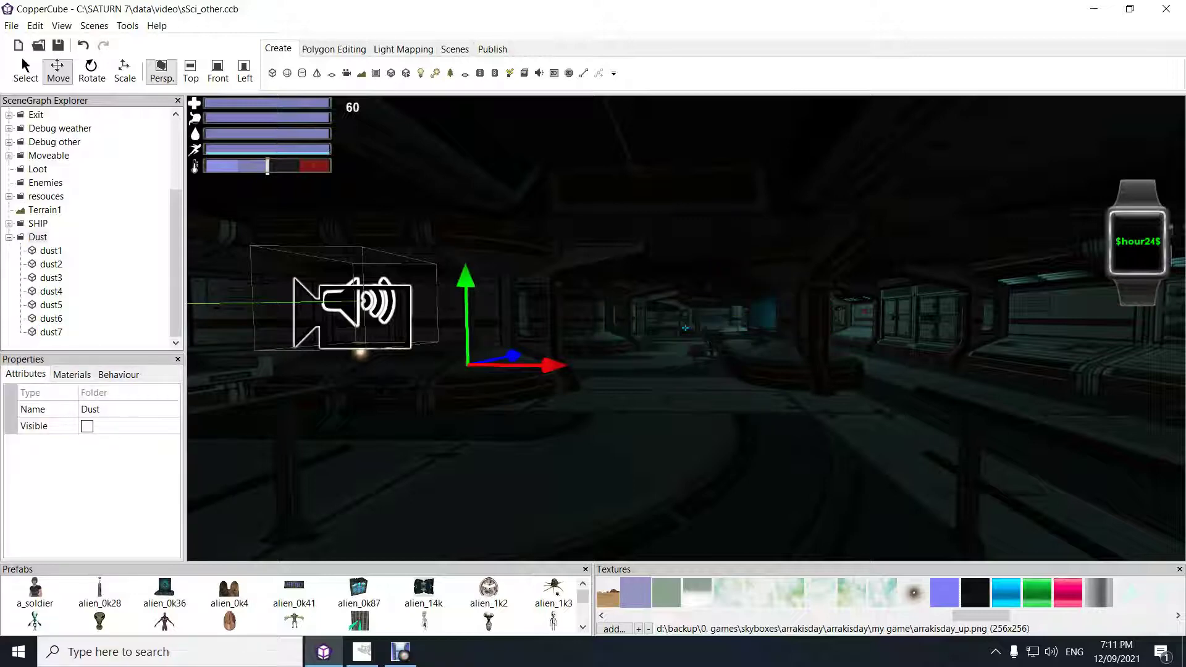
click(86, 426)
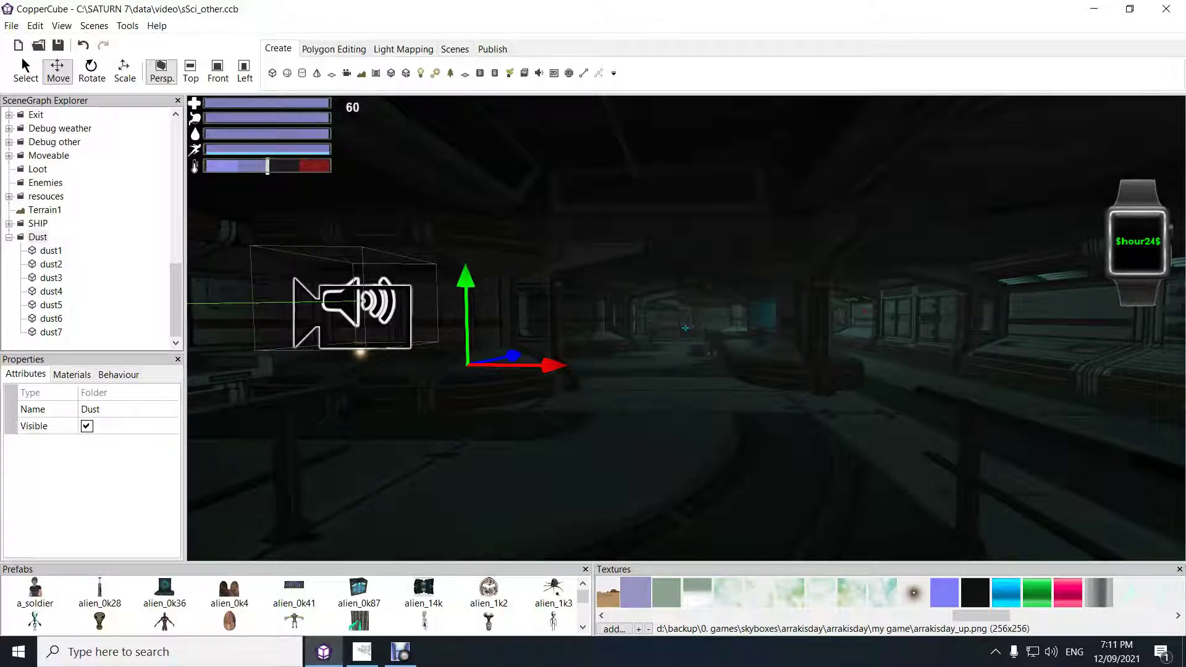
click(87, 426)
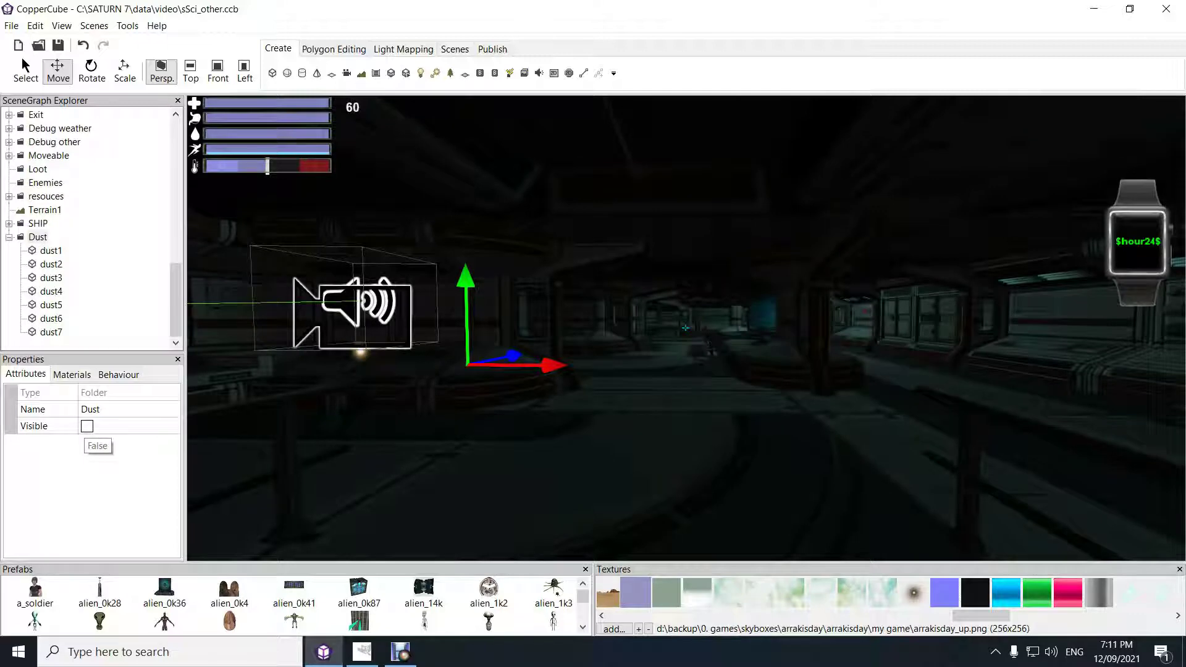
click(87, 426)
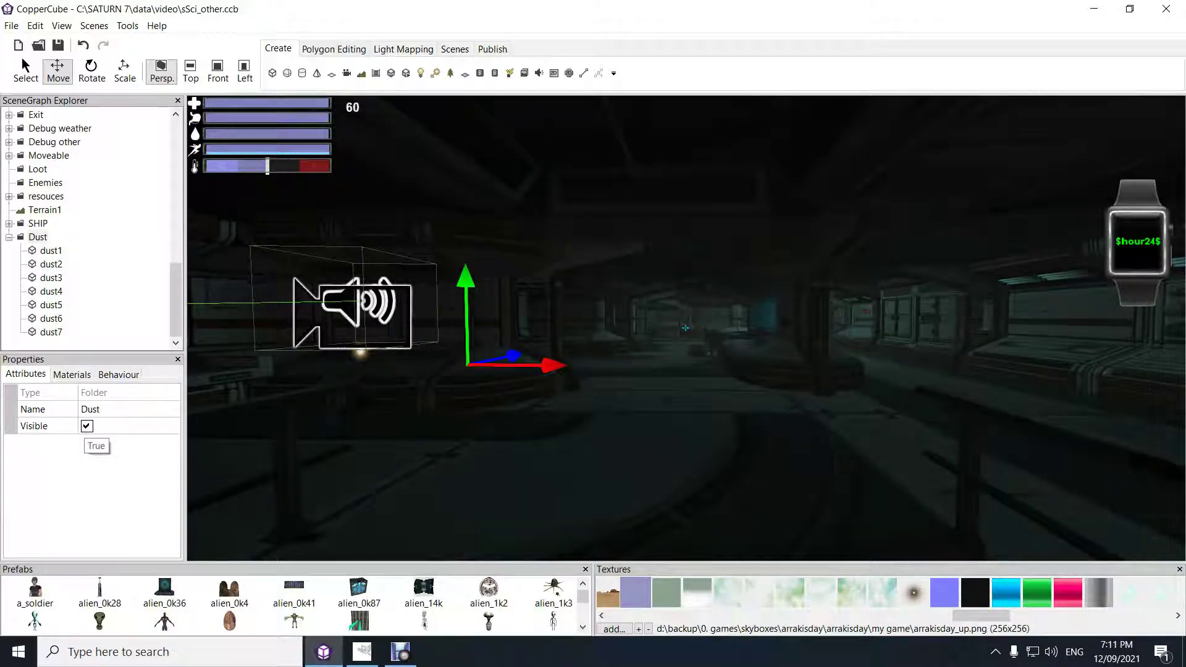
- Move through the ship interior to examine the dust effect from several viewpoints
scroll(685, 328, up, 5)
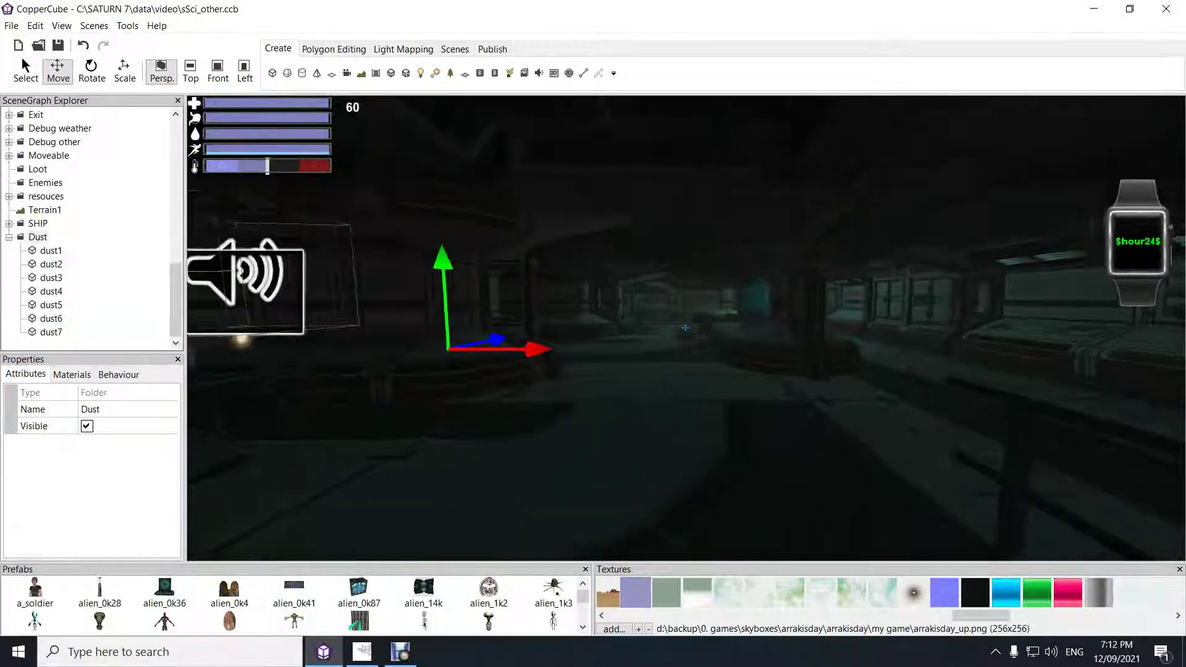
scroll(686, 328, up, 5)
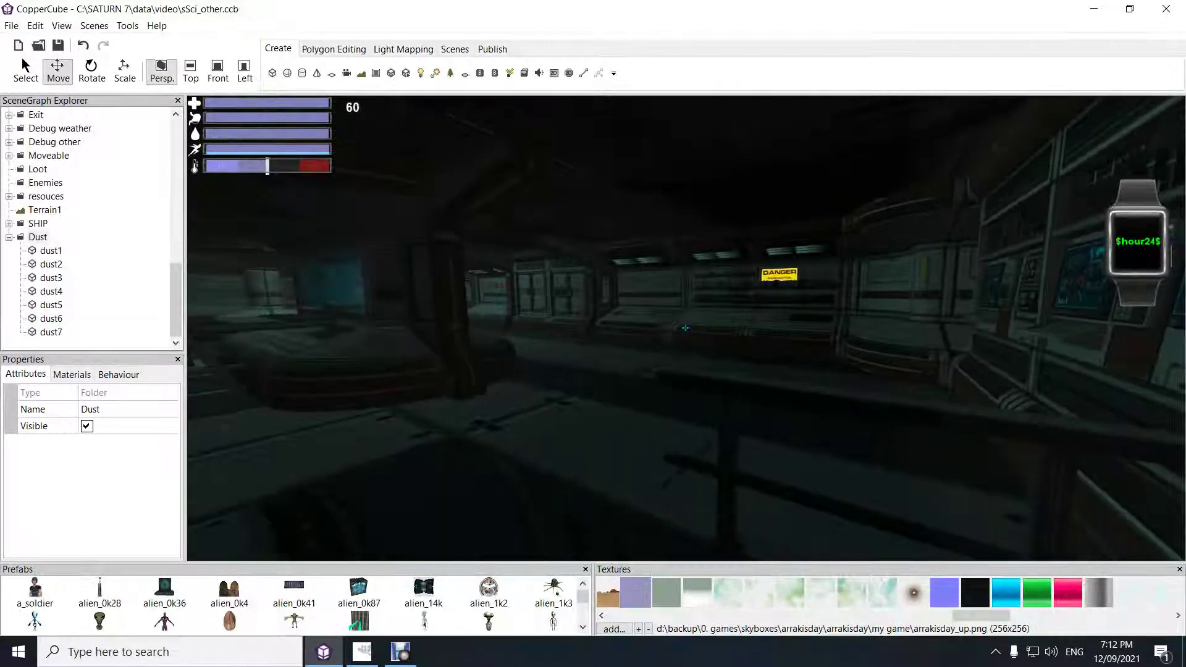
mouse_move(686, 328)
mouse_down()
mouse_move(761, 312)
mouse_move(642, 327)
mouse_move(525, 320)
mouse_move(747, 340)
mouse_move(677, 330)
mouse_move(680, 377)
mouse_move(686, 328)
mouse_move(698, 337)
mouse_move(683, 266)
mouse_move(679, 328)
mouse_move(612, 329)
mouse_move(691, 328)
mouse_up()
key(Up)
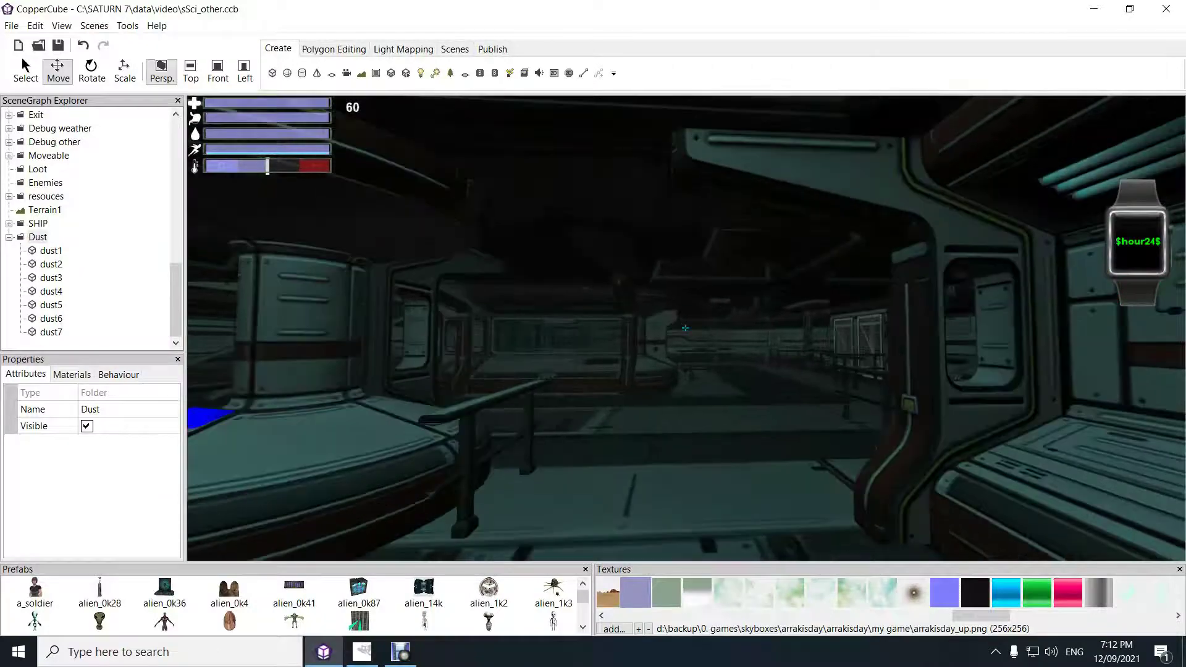
key(Up)
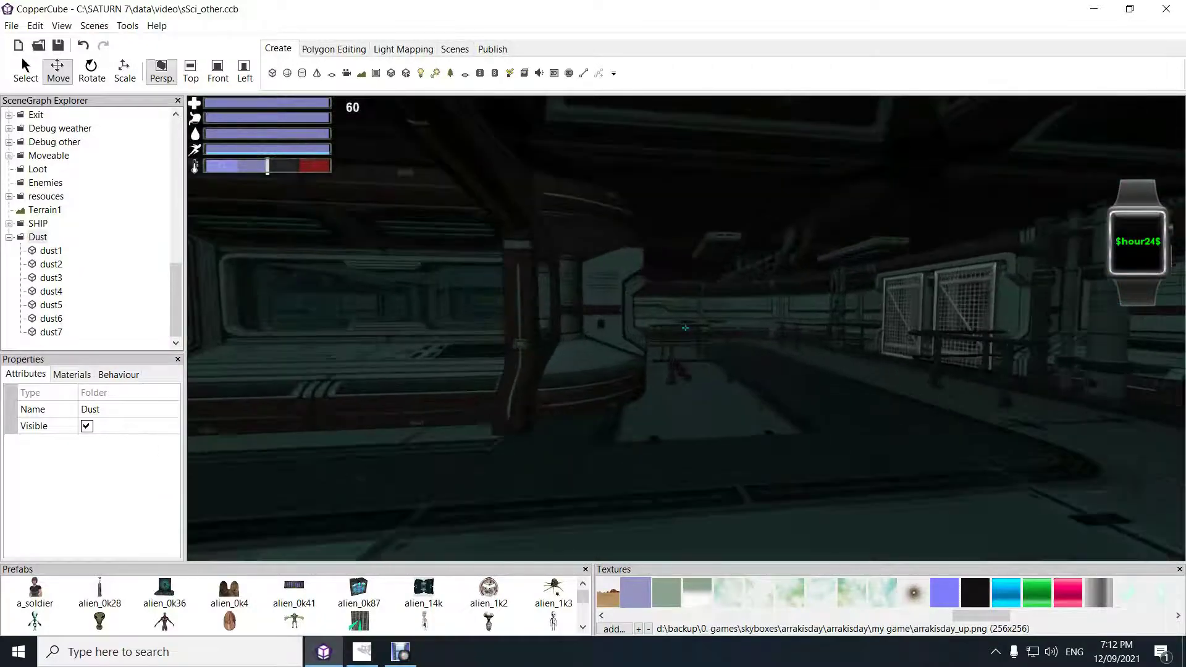
drag(685, 328, 593, 329)
key(Up)
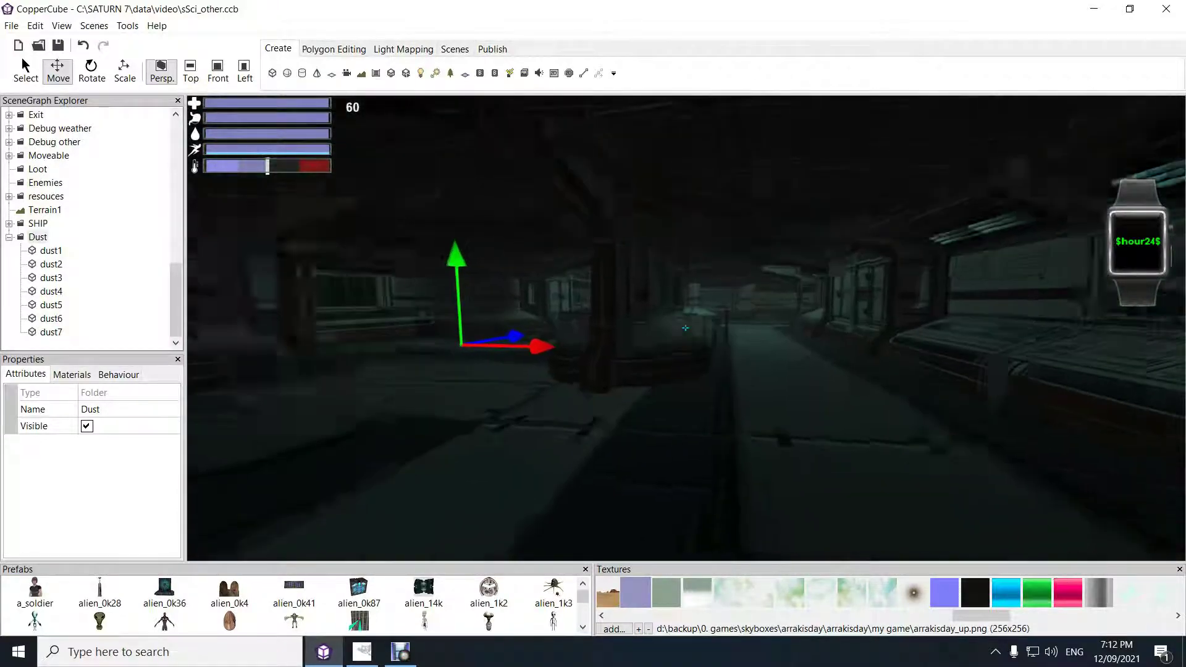
key(Up)
drag(685, 328, 655, 328)
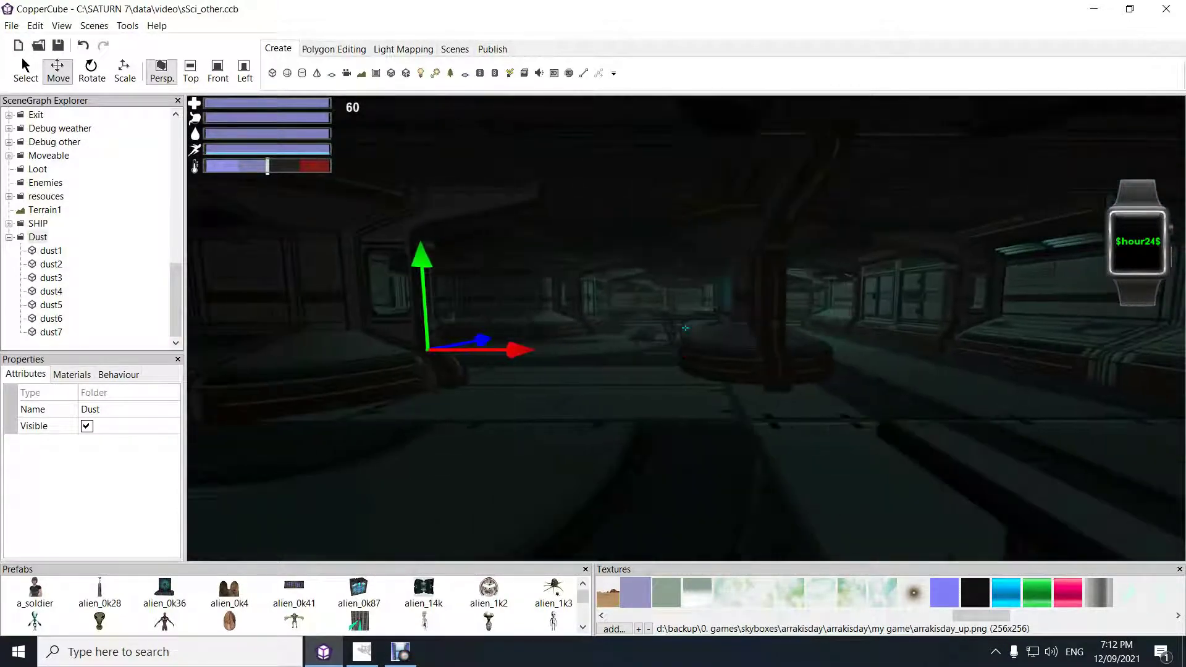
- Toggle the sSci scene's Fog attribute on and off repeatedly to compare the view, leaving fog disabled
drag(176, 297, 171, 133)
click(25, 115)
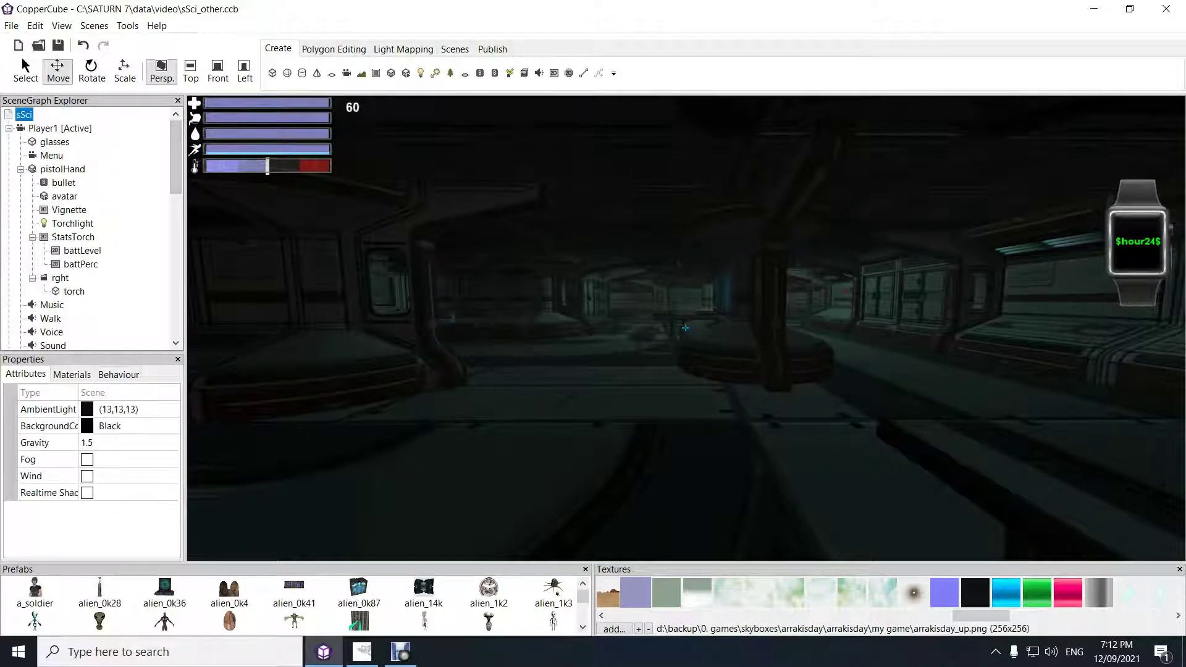
click(87, 459)
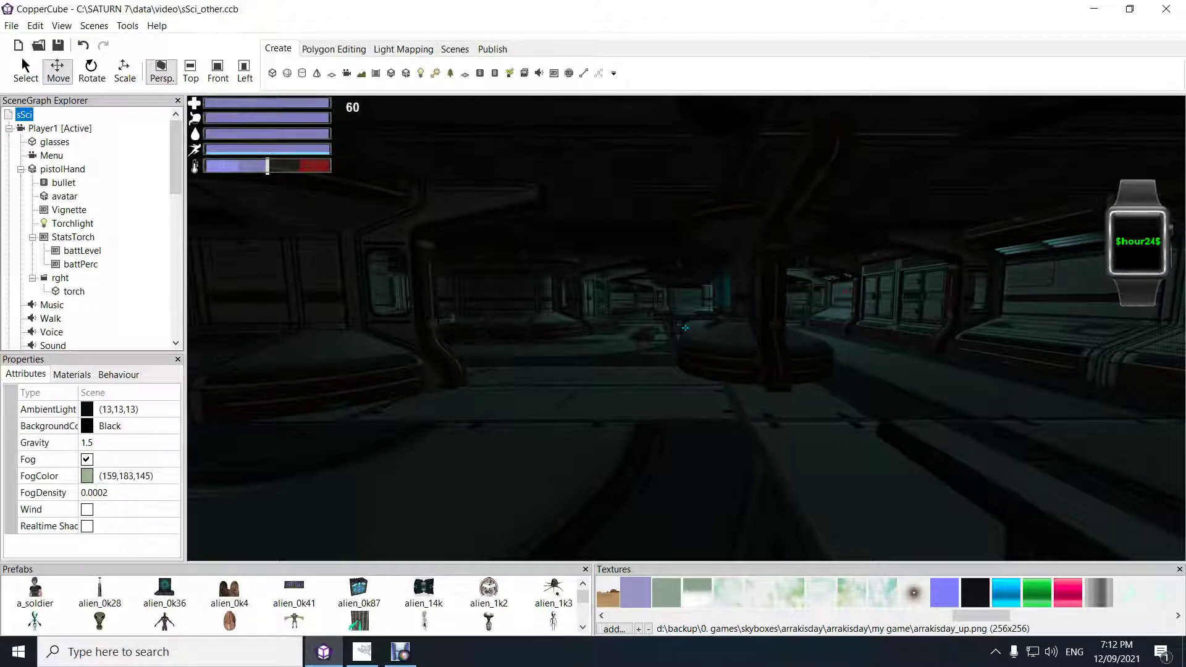
click(87, 460)
click(87, 459)
click(87, 459)
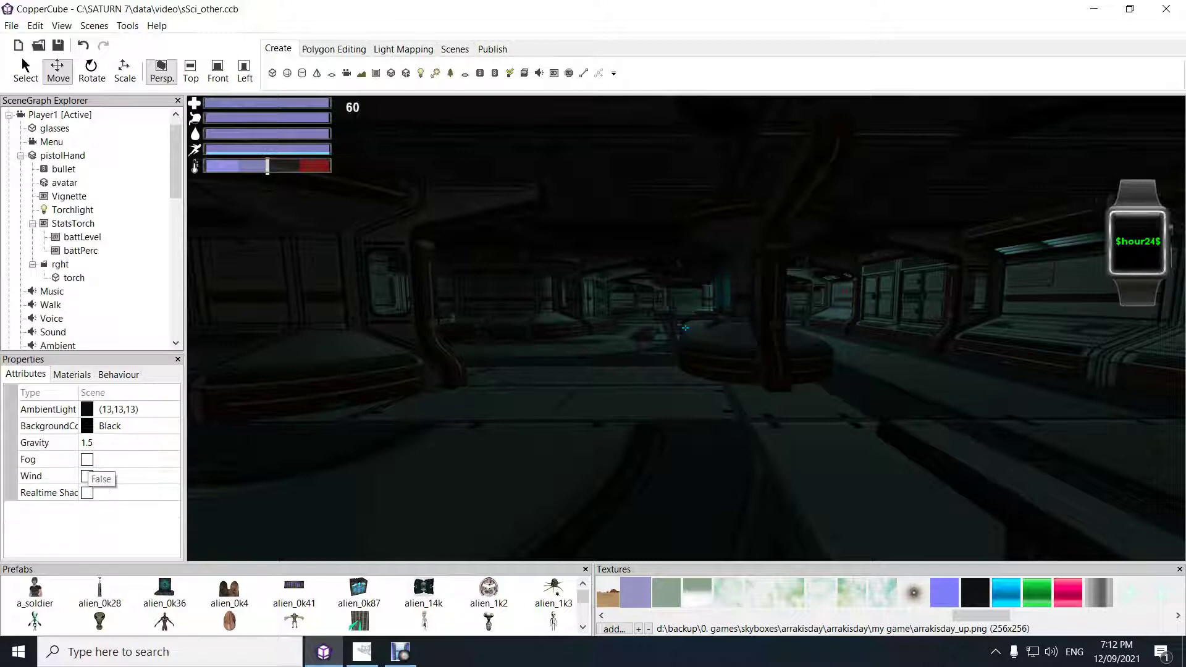
click(86, 460)
click(87, 460)
click(87, 459)
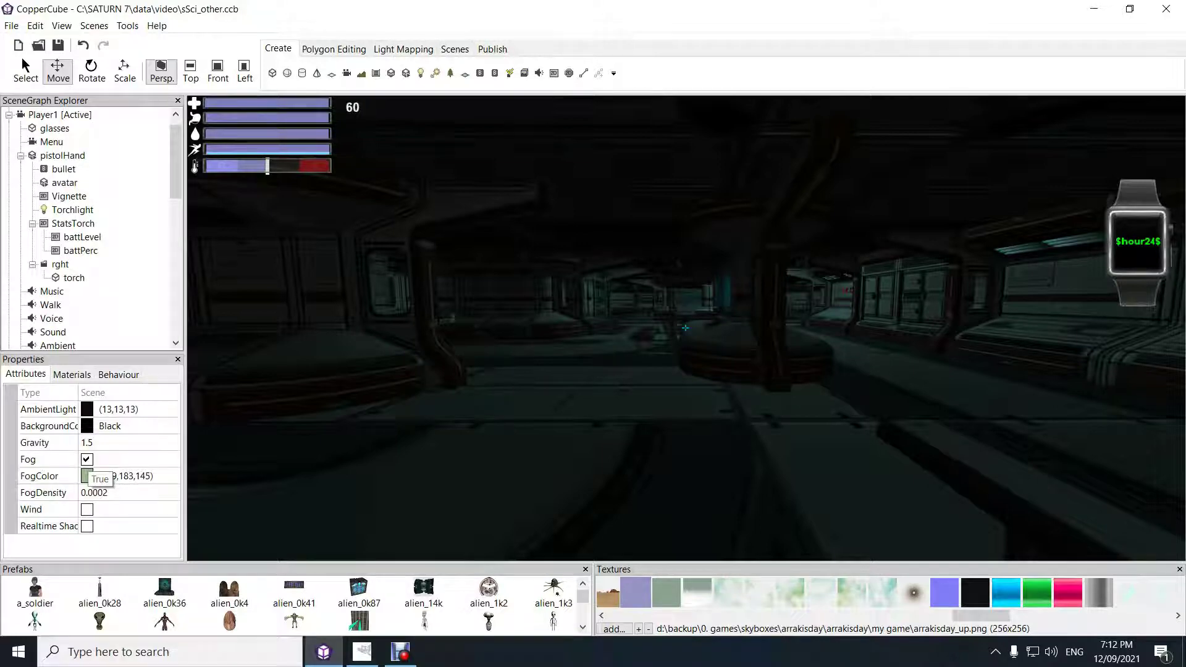
click(87, 460)
click(86, 460)
click(86, 460)
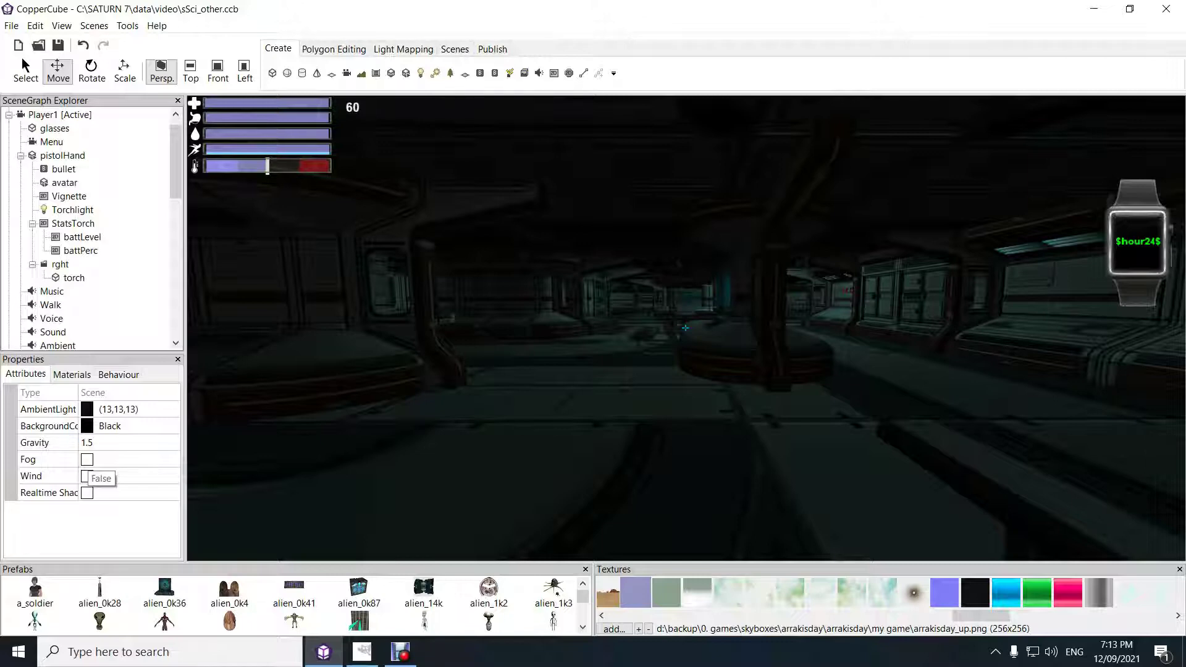
click(86, 460)
click(86, 459)
click(87, 459)
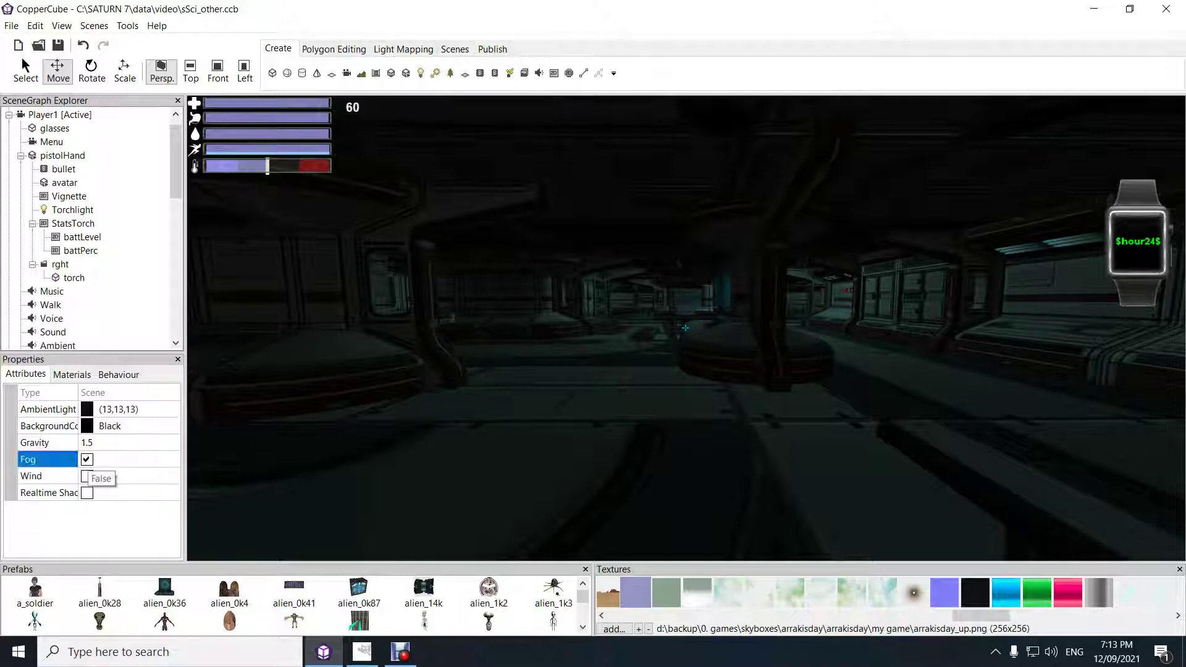
click(87, 459)
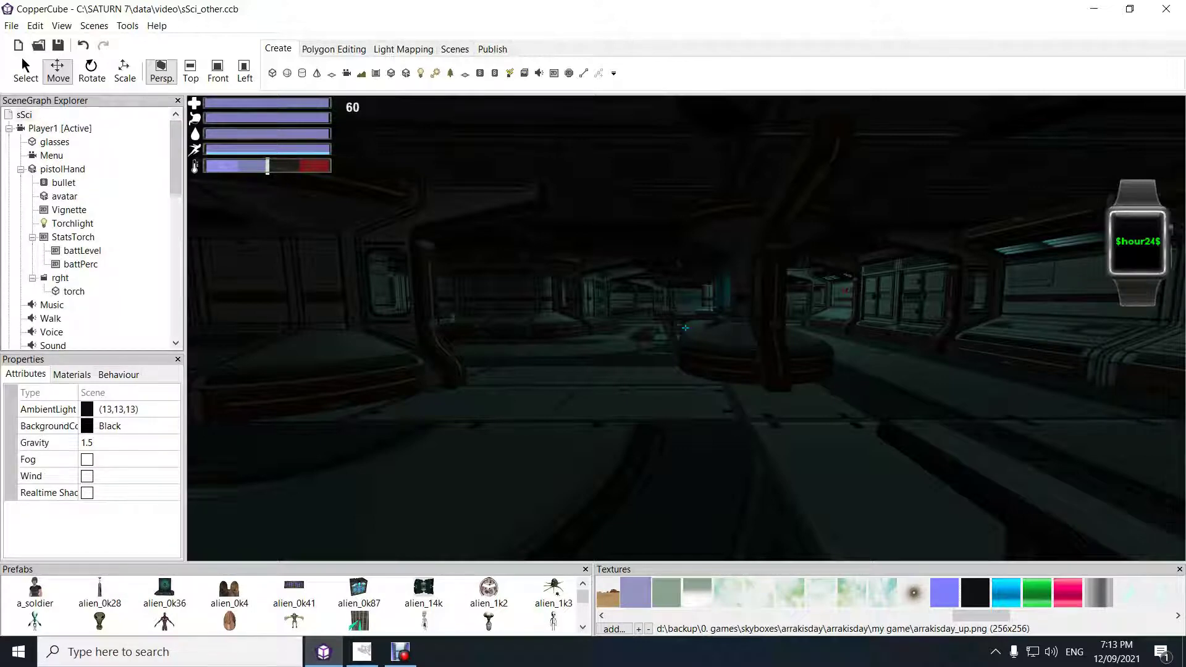
- Collapse the Player1 node and turn the Dust folder's visibility back on
click(9, 129)
drag(176, 185, 176, 256)
click(38, 237)
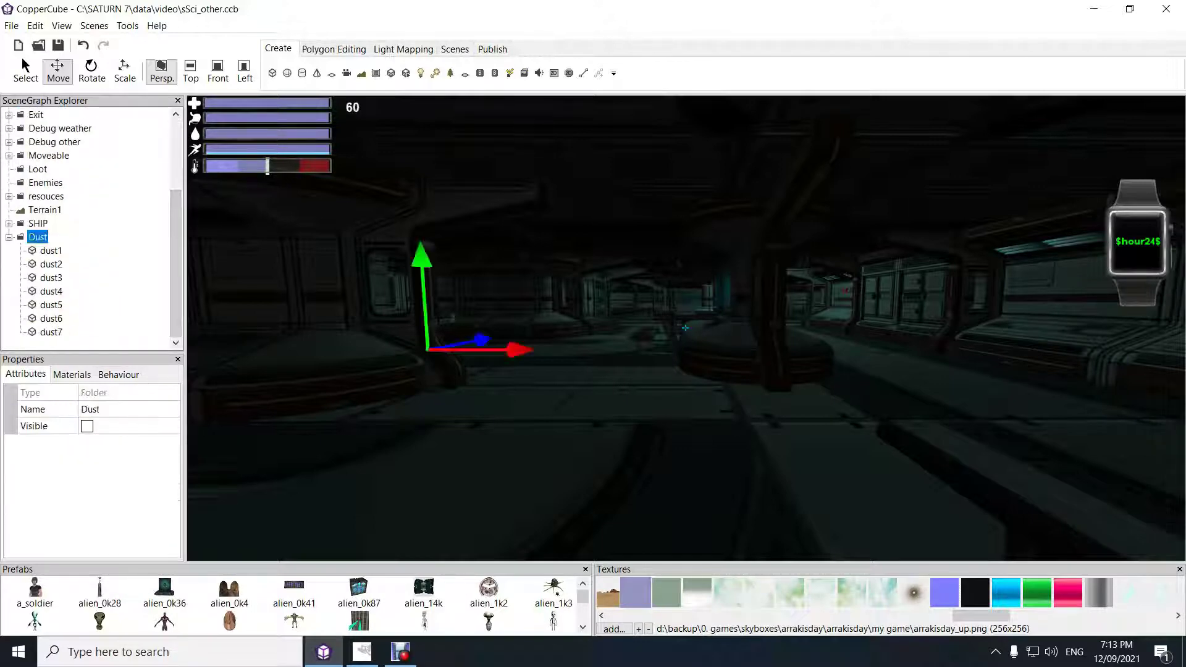
click(87, 426)
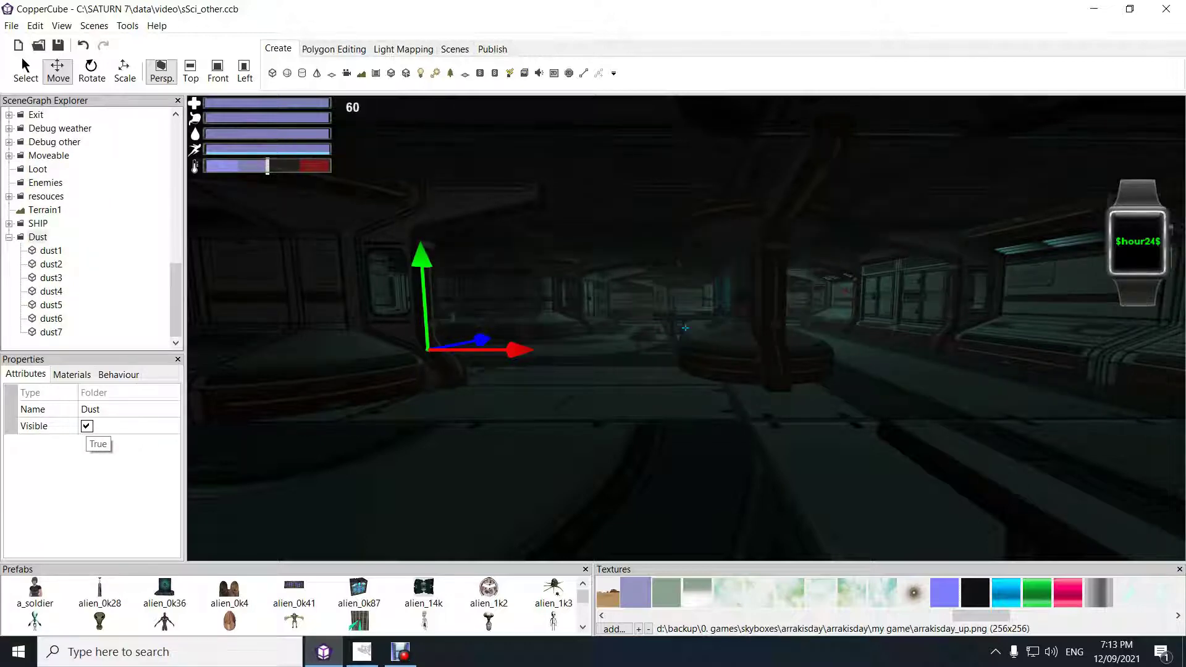
- Toggle the Dust folder's visibility off and on, and move through the ship interior to examine the haze up close
click(87, 426)
click(87, 427)
drag(494, 370, 594, 389)
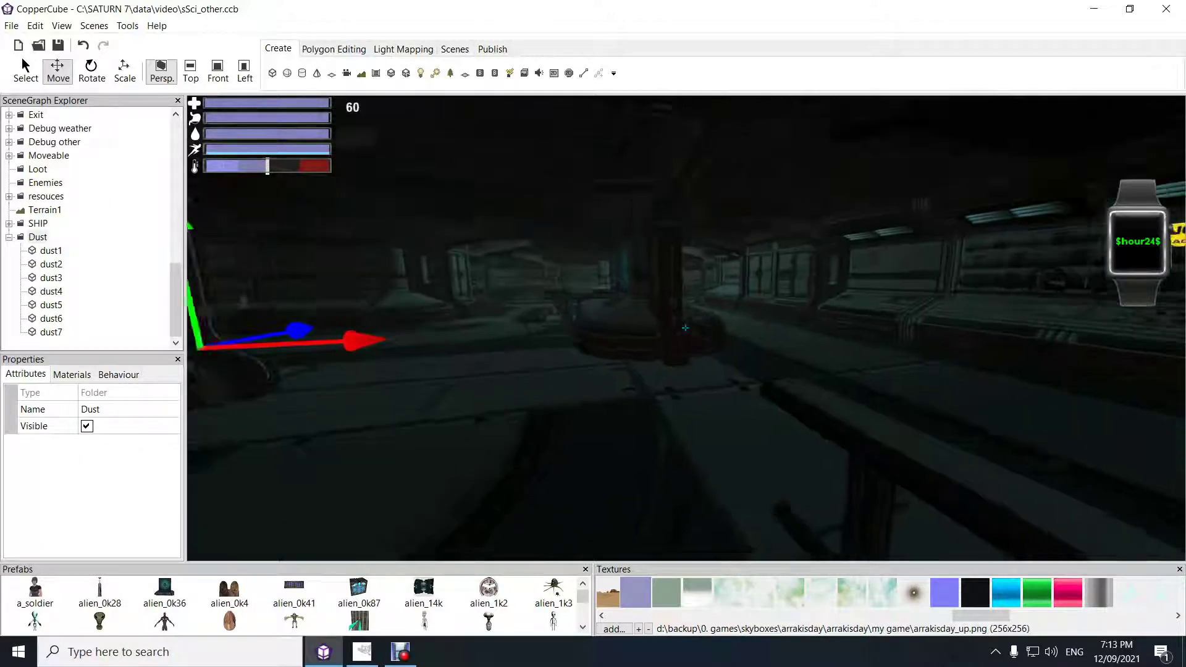
key(w)
drag(685, 327, 679, 368)
key(w)
key(w)
key(w)
key(w)
key(w)
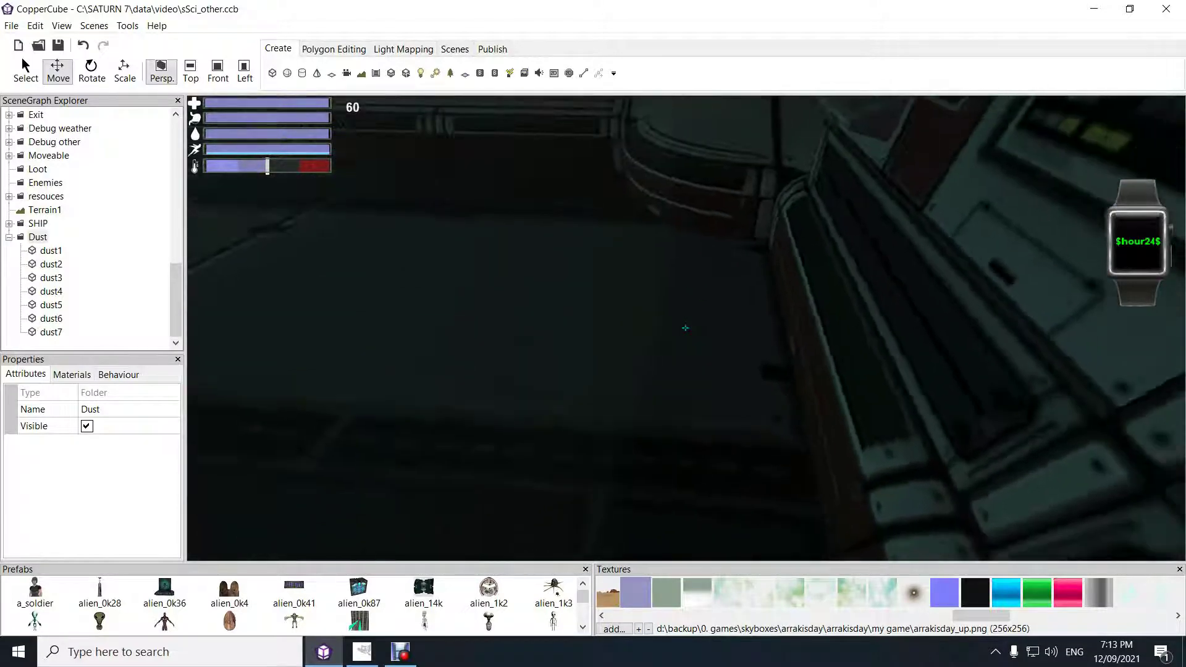
mouse_move(685, 328)
right_down()
mouse_move(685, 346)
mouse_move(683, 333)
mouse_move(670, 338)
mouse_move(674, 377)
mouse_move(685, 328)
right_up()
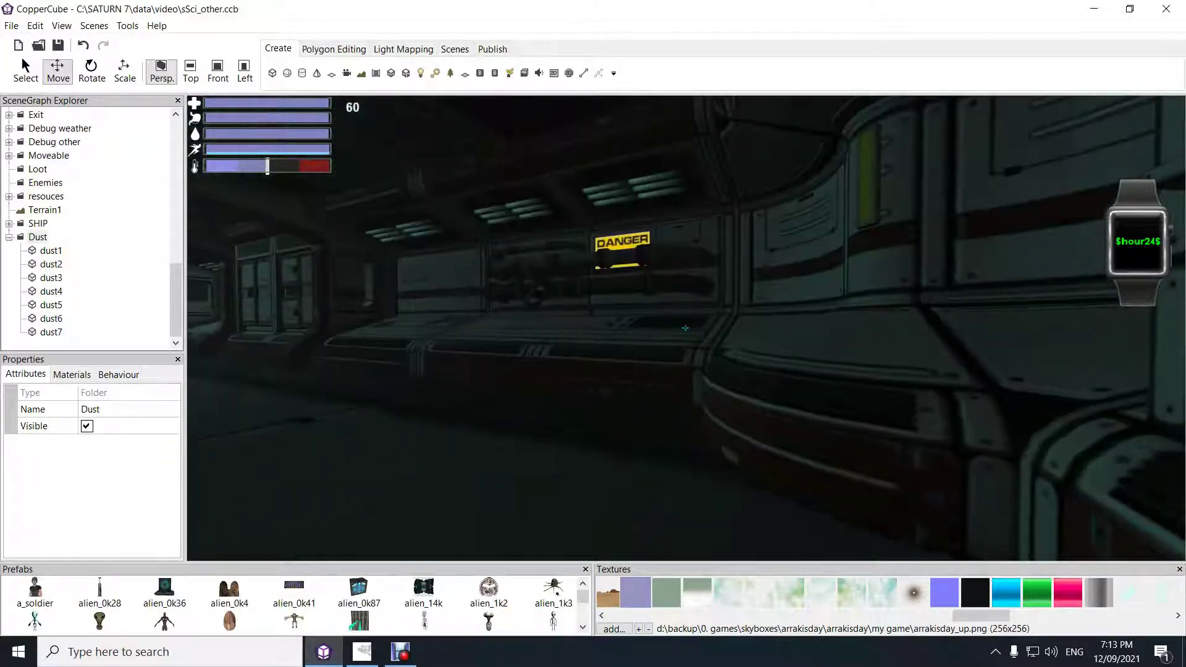
- Apply the glass texture save.png to the material of the dust5 plane
drag(982, 616, 1131, 616)
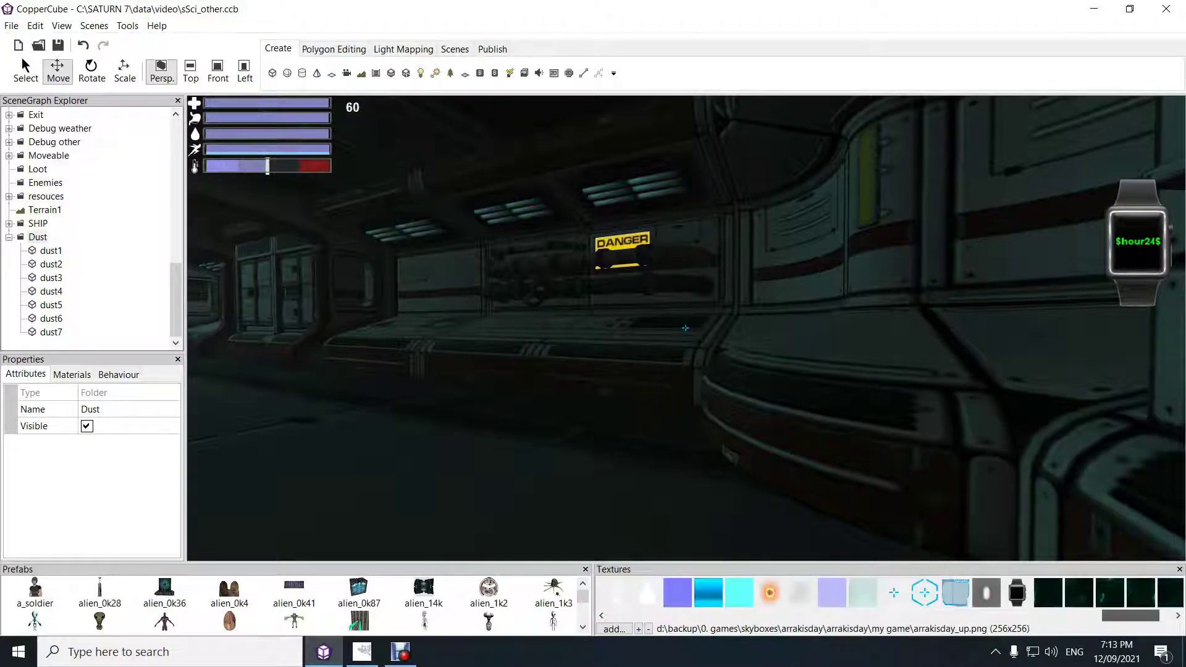
click(863, 593)
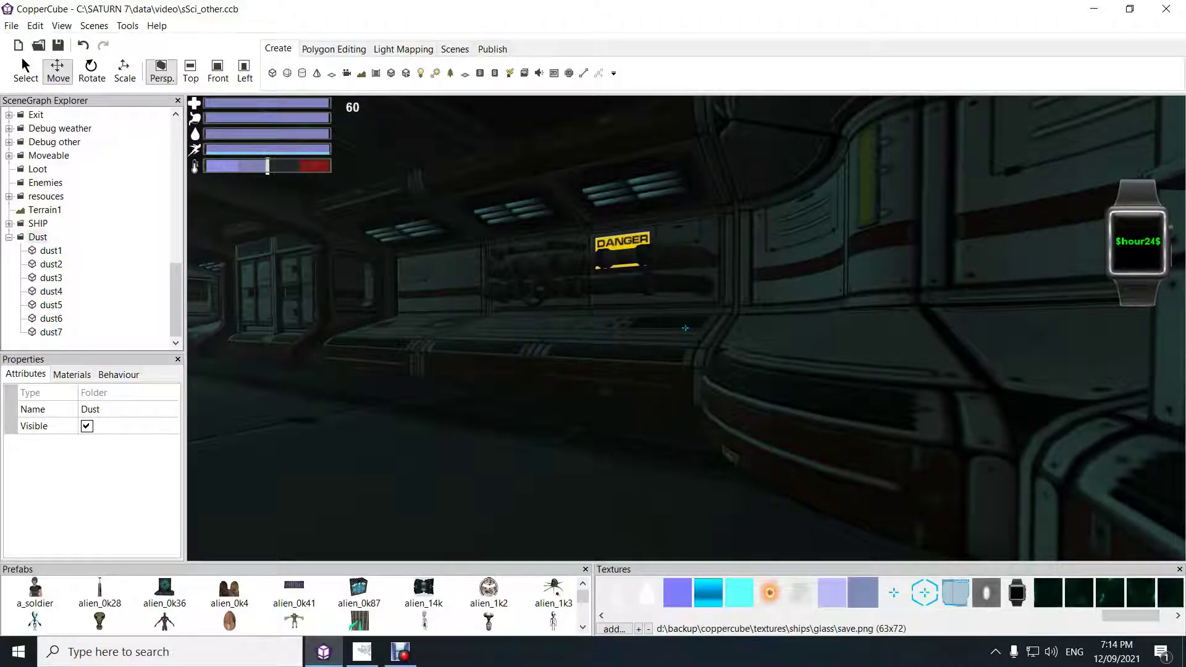
click(51, 332)
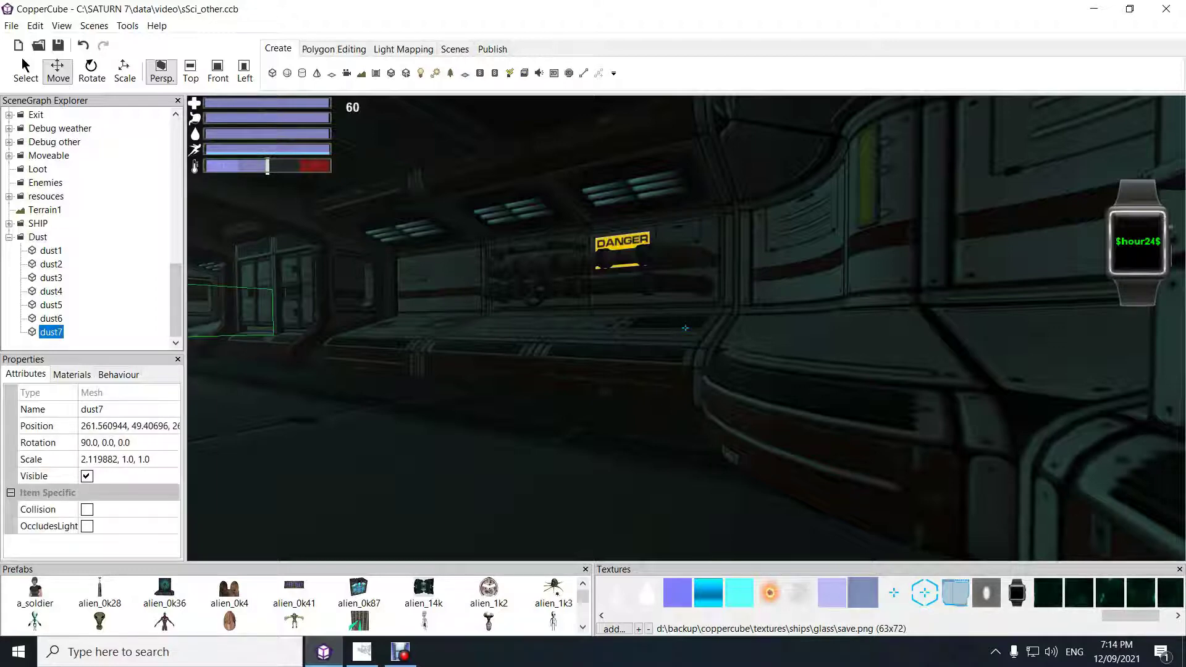
key(Up)
key(Up)
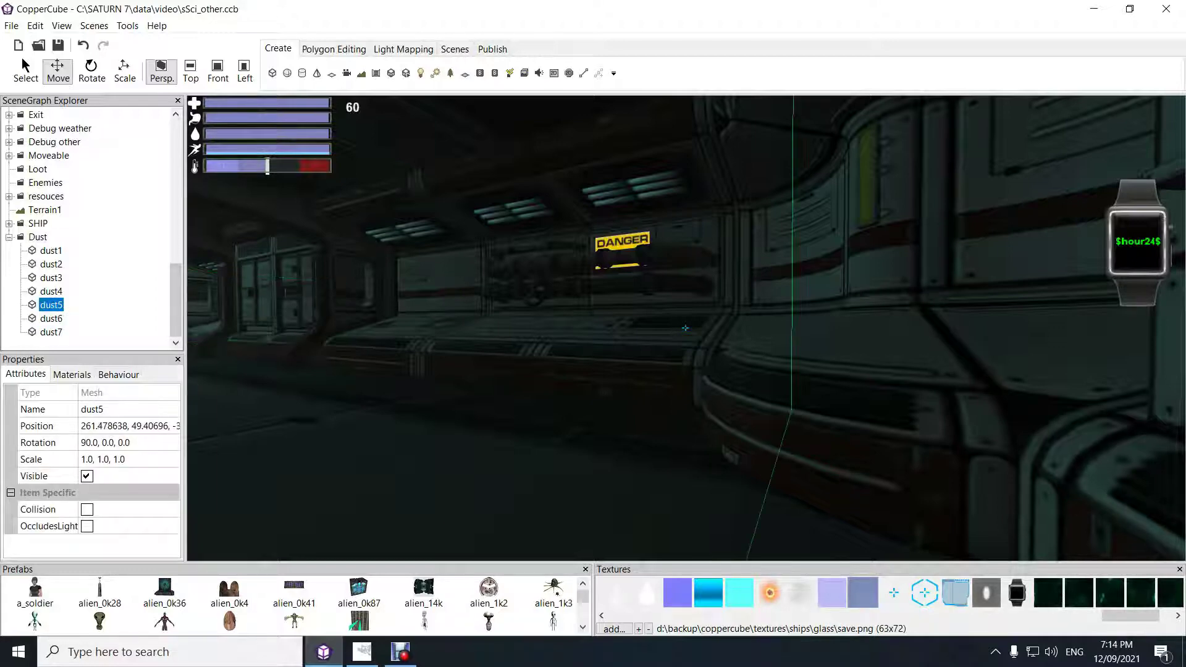
click(71, 374)
click(82, 444)
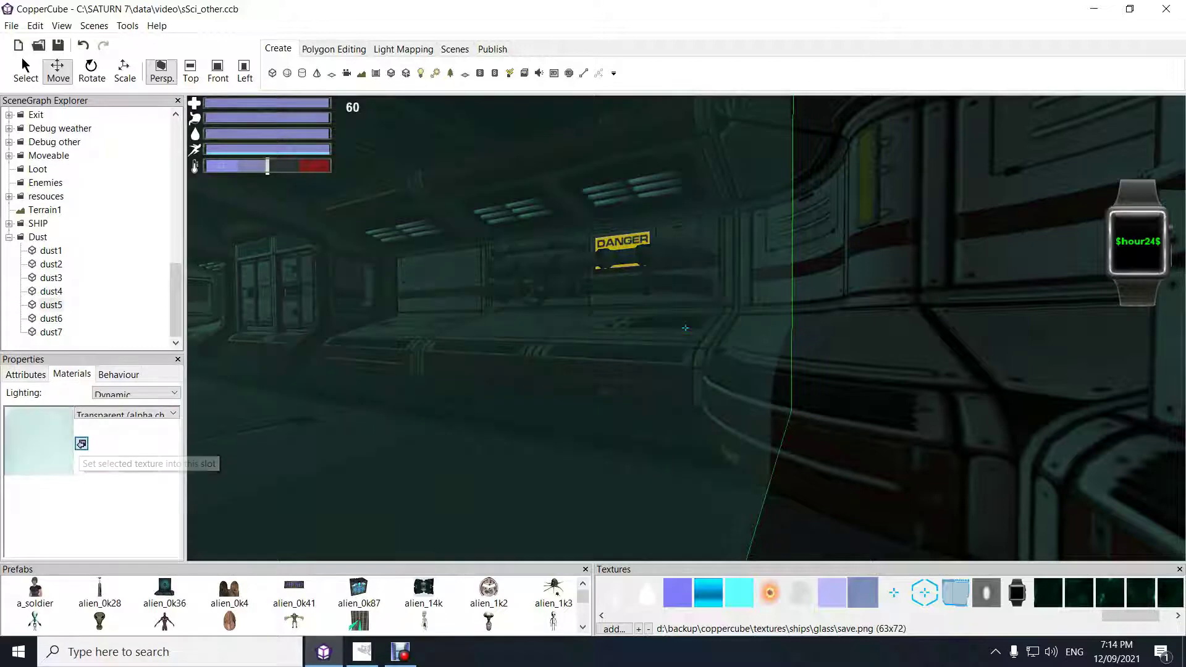
- Examine the retextured dust5 plane against the ship interior from several viewpoints
right_drag(618, 346, 811, 479)
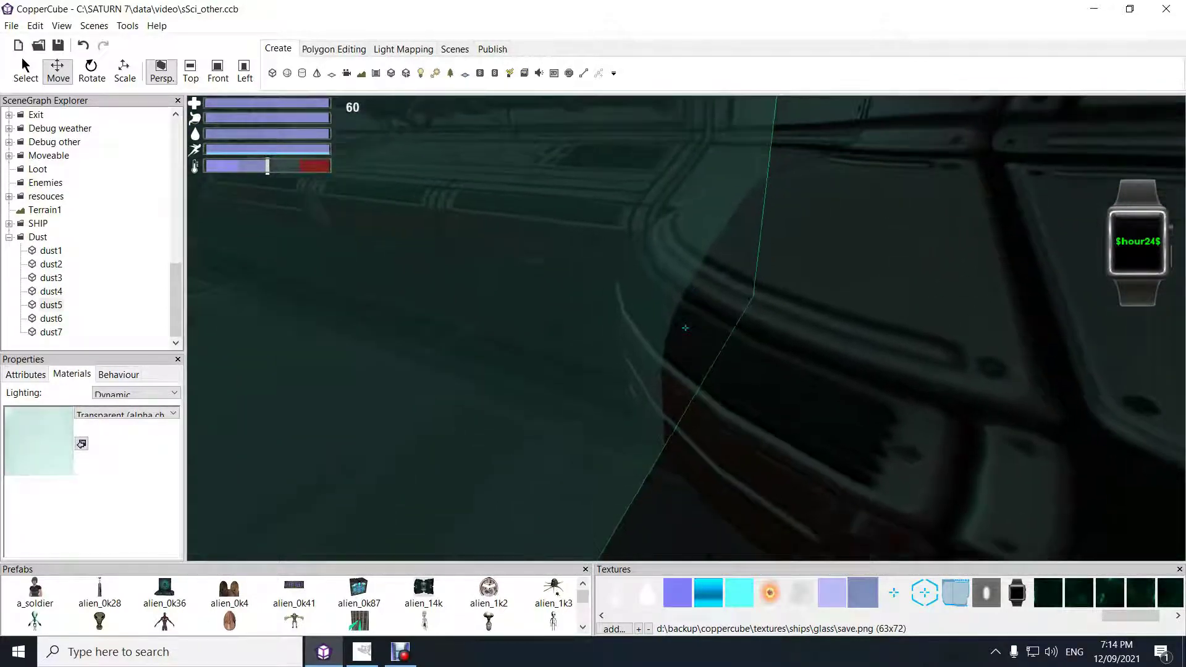
mouse_move(685, 328)
right_down()
mouse_move(642, 265)
mouse_move(668, 272)
mouse_move(612, 256)
mouse_move(492, 331)
mouse_move(667, 335)
mouse_move(678, 356)
mouse_move(716, 331)
mouse_move(723, 358)
mouse_move(691, 328)
right_up()
key(w)
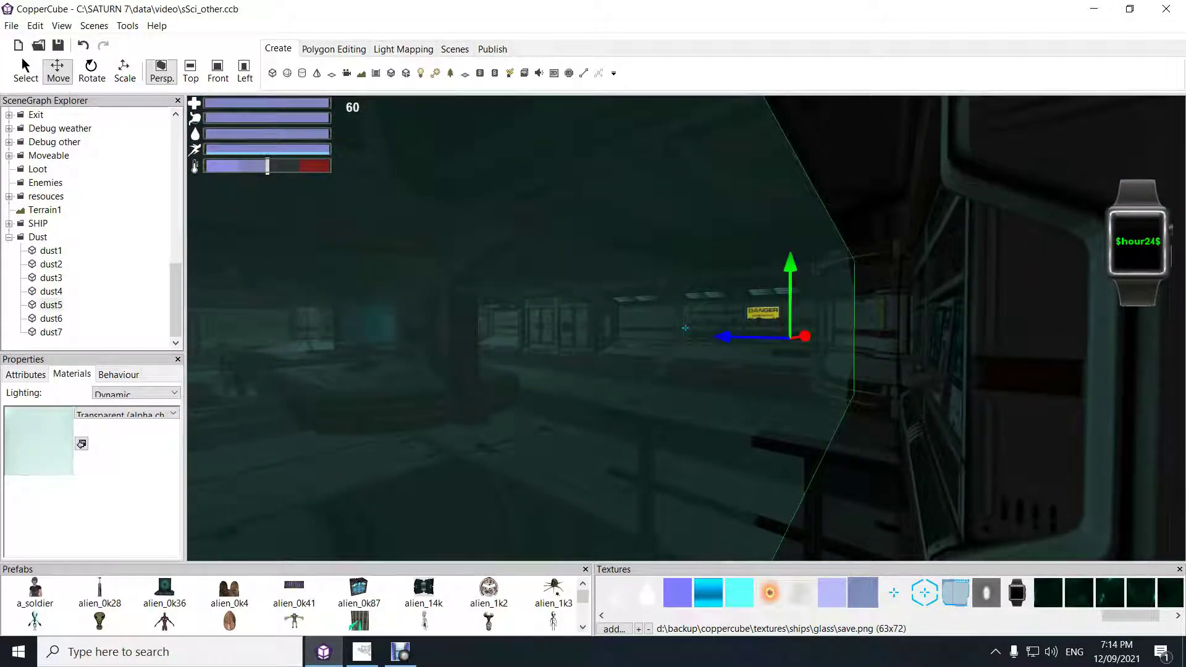
mouse_move(686, 328)
right_down()
mouse_move(704, 330)
mouse_move(679, 328)
right_up()
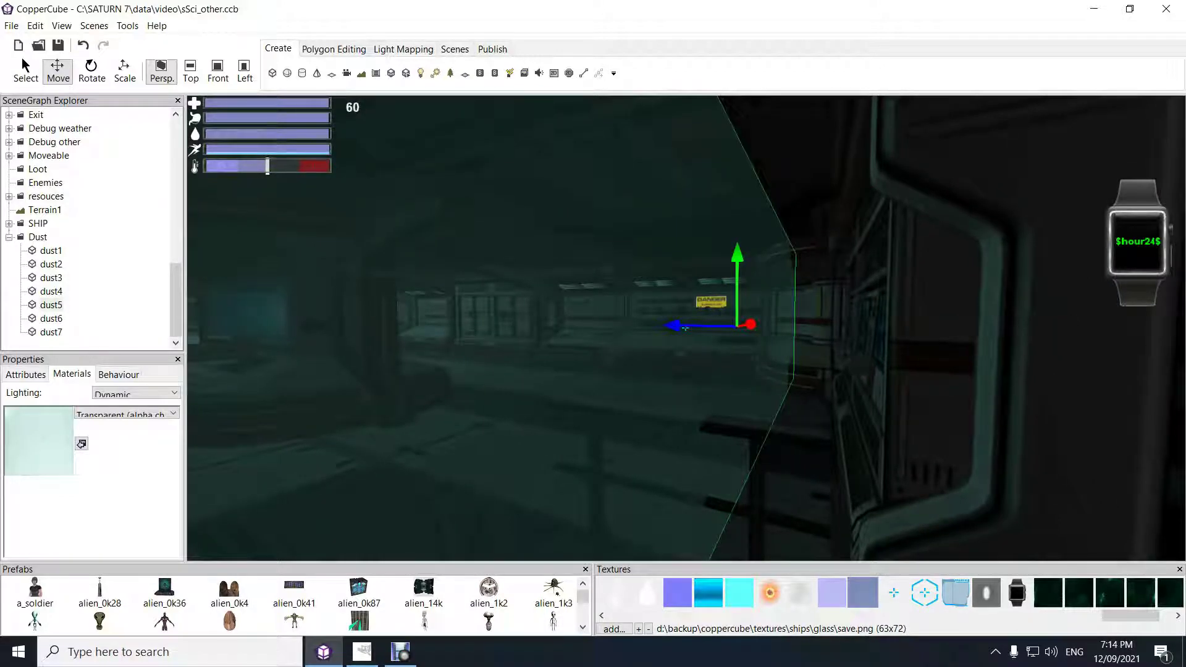
mouse_move(362, 651)
drag(685, 328, 701, 384)
drag(685, 328, 638, 341)
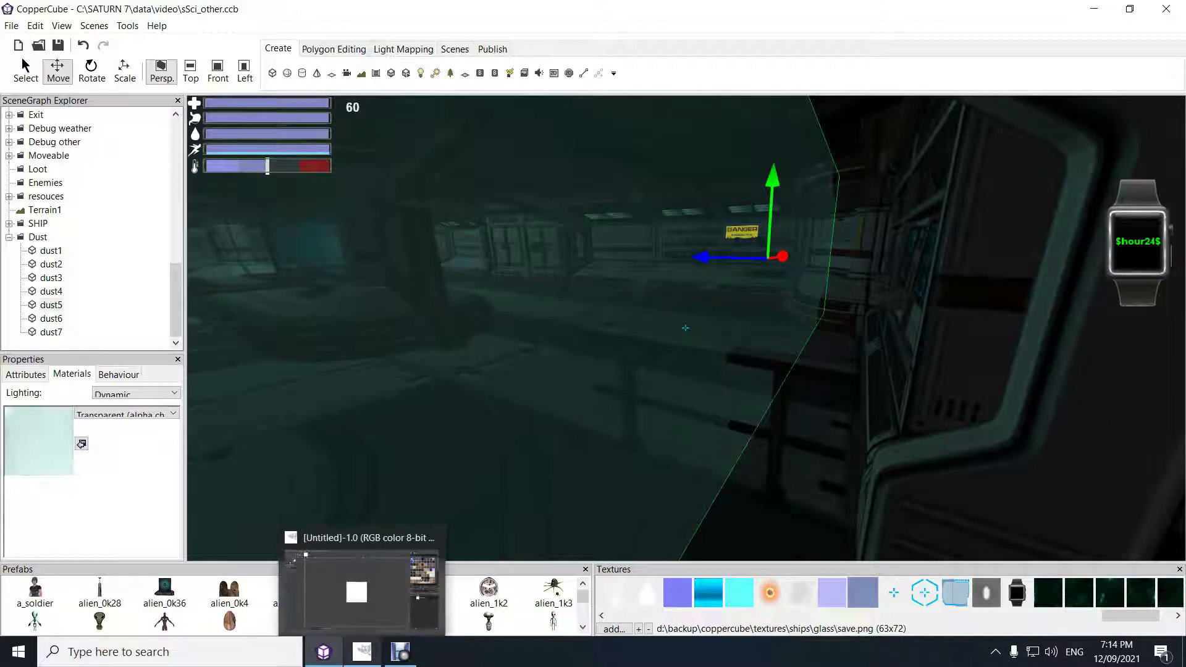
- Switch to GIMP and fill the blank 256x256 image with the foreground colour 524c48
click(363, 652)
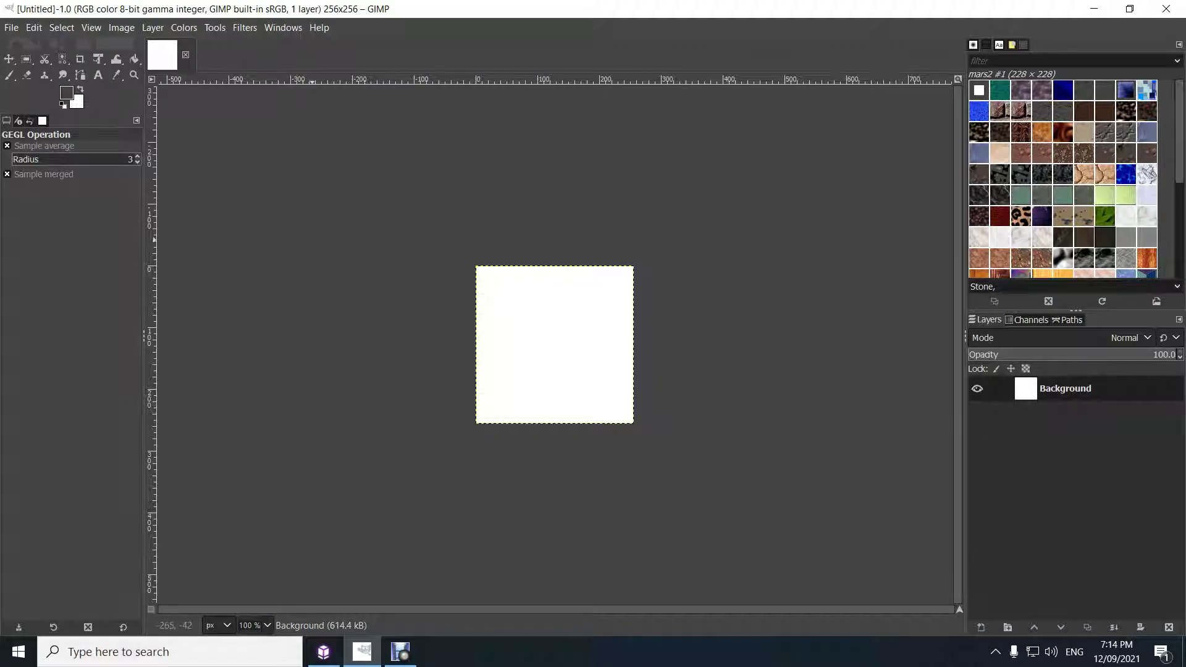
ctrl+scroll(312, 240, up, 2)
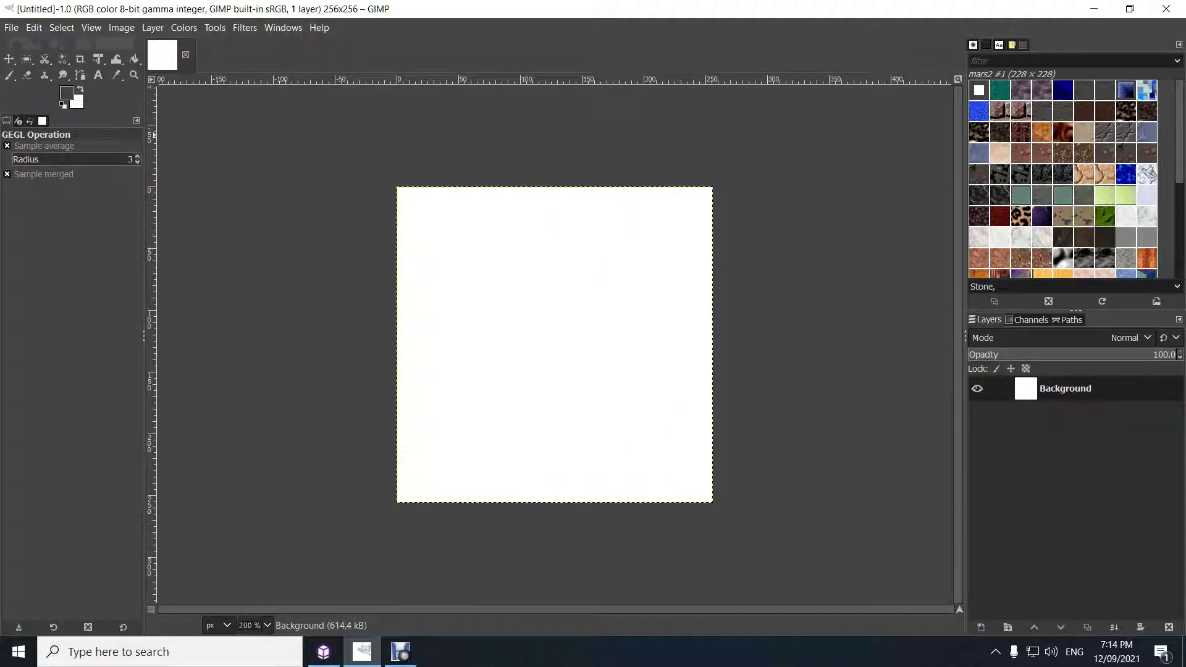
ctrl+scroll(464, 251, up, 1)
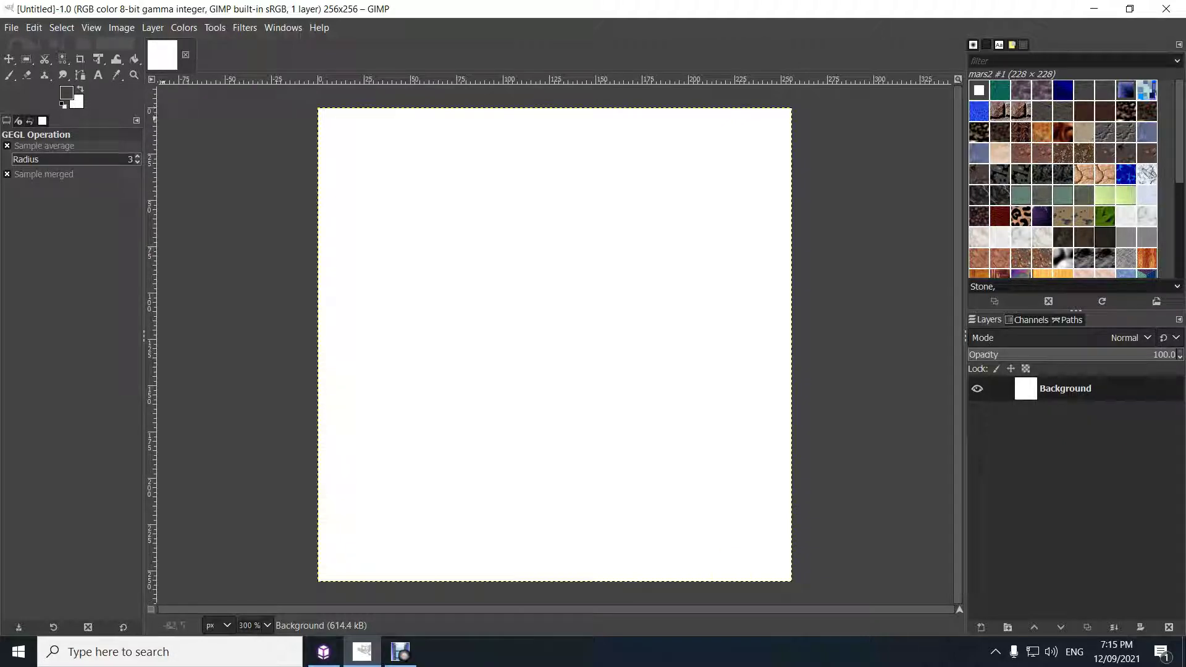
click(66, 92)
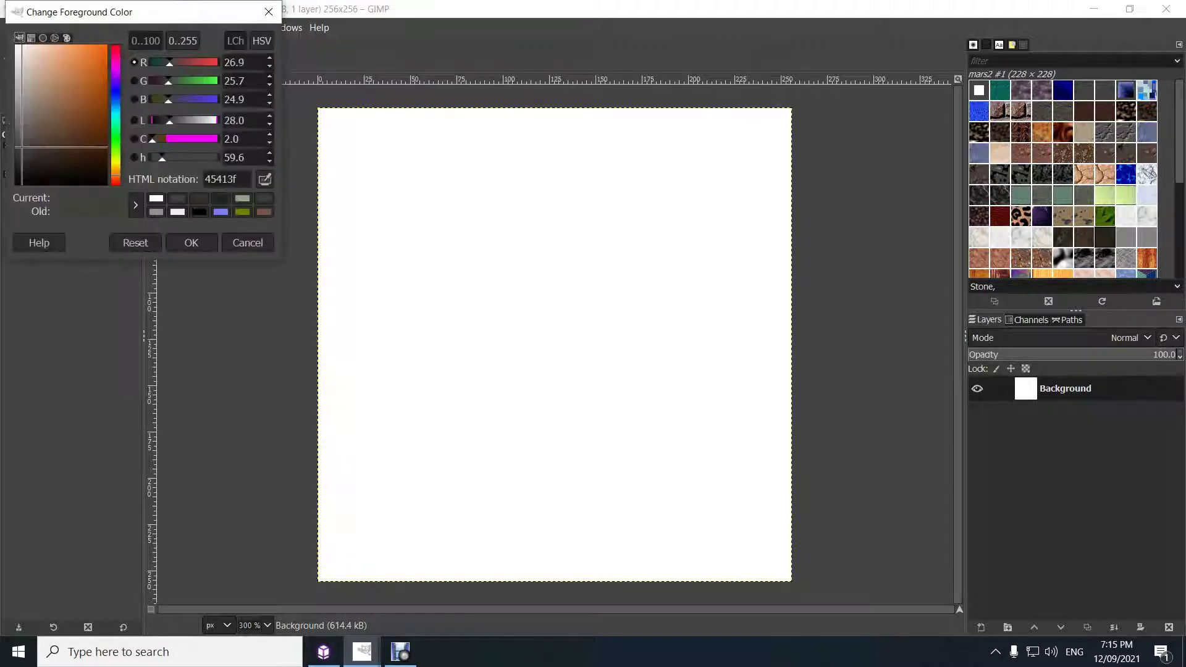
mouse_move(22, 148)
mouse_down()
mouse_move(34, 147)
mouse_move(26, 139)
mouse_up()
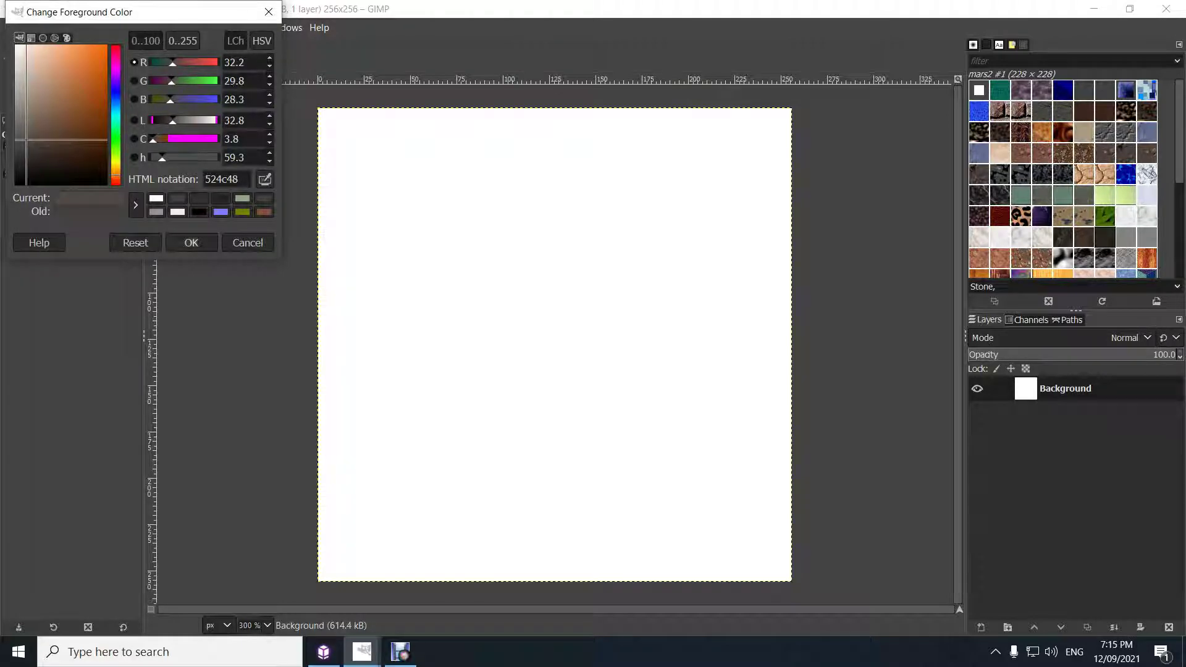
click(191, 242)
click(34, 27)
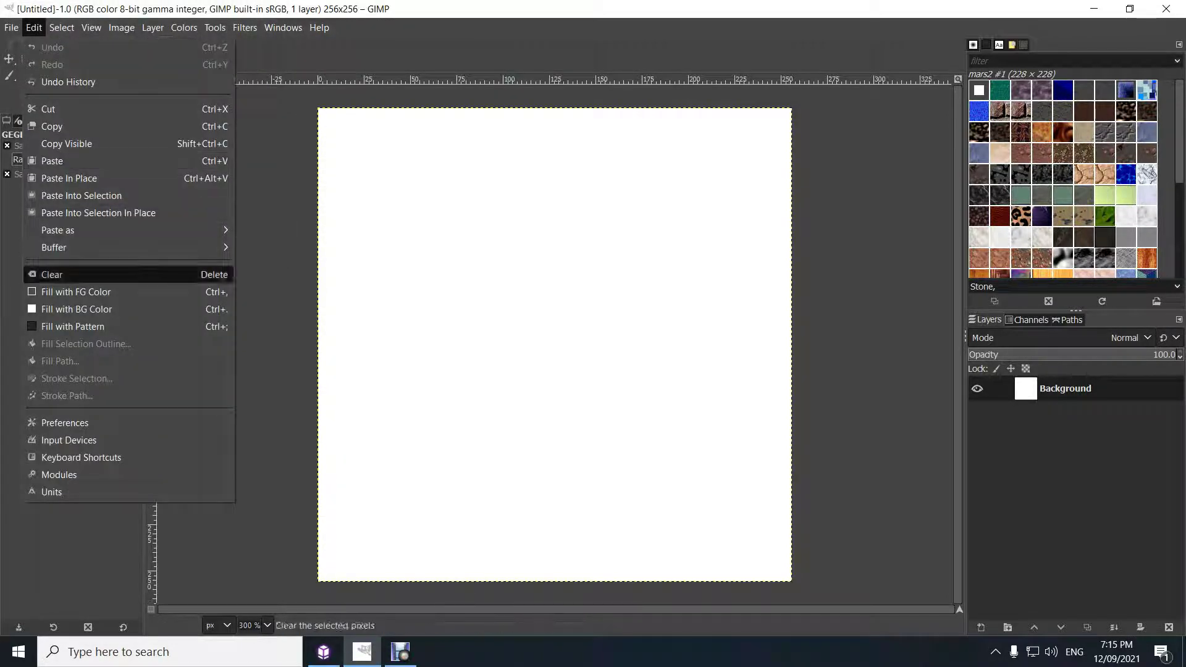
click(76, 291)
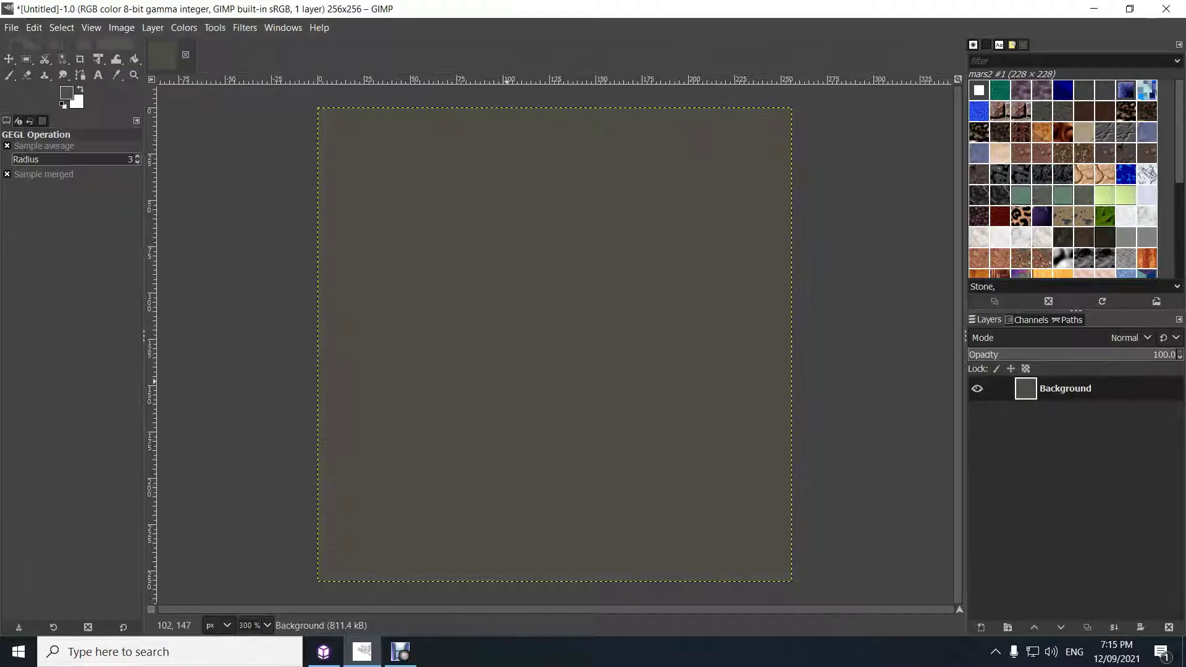
- Add an alpha channel to the Background layer of the filled image
right_click(476, 288)
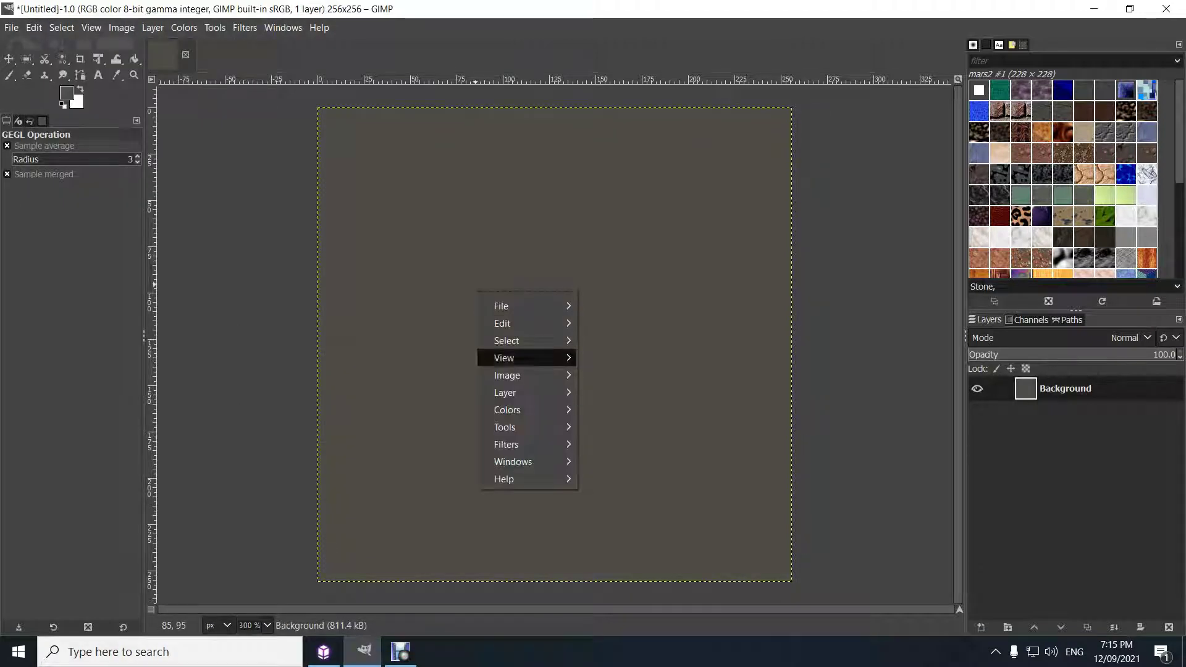
mouse_move(525, 392)
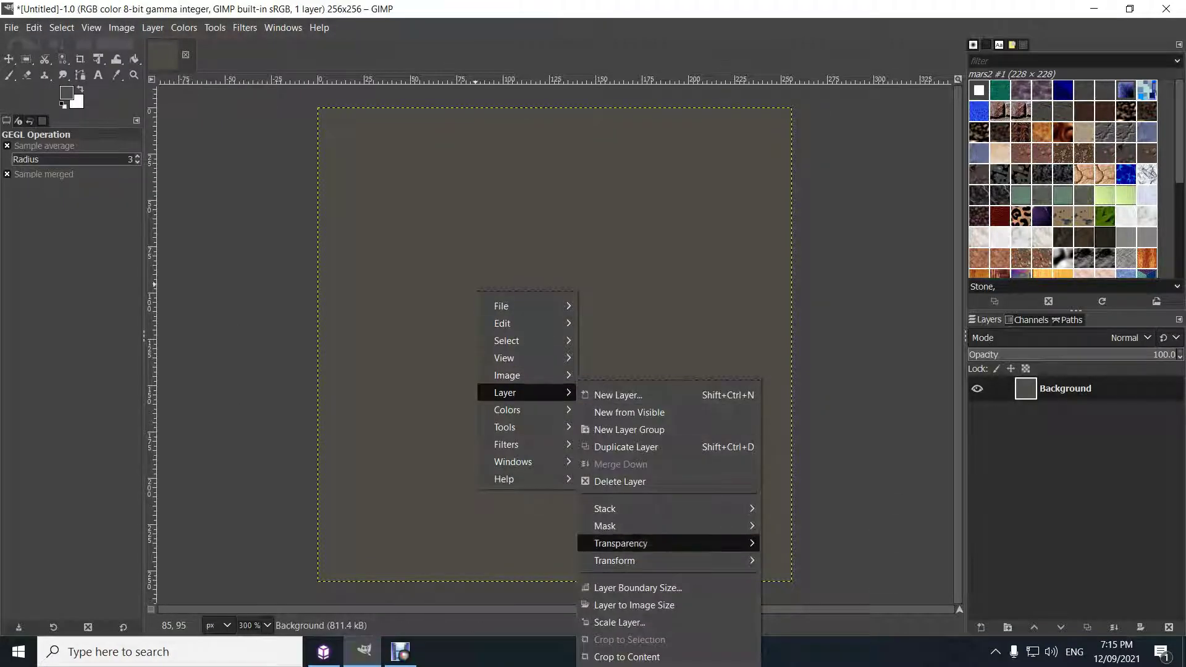
mouse_move(621, 543)
click(816, 508)
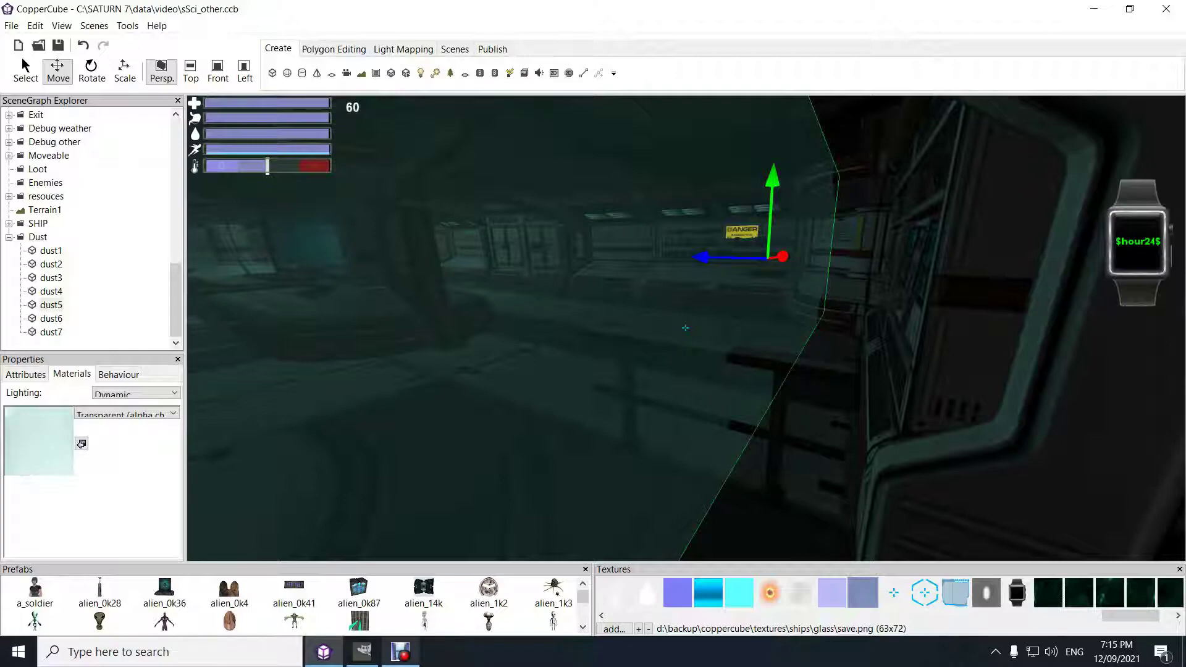
- Return to GIMP and erase a border along all four image edges with the size 38 eraser, using hardness 42 and force 45
key(alt+Tab)
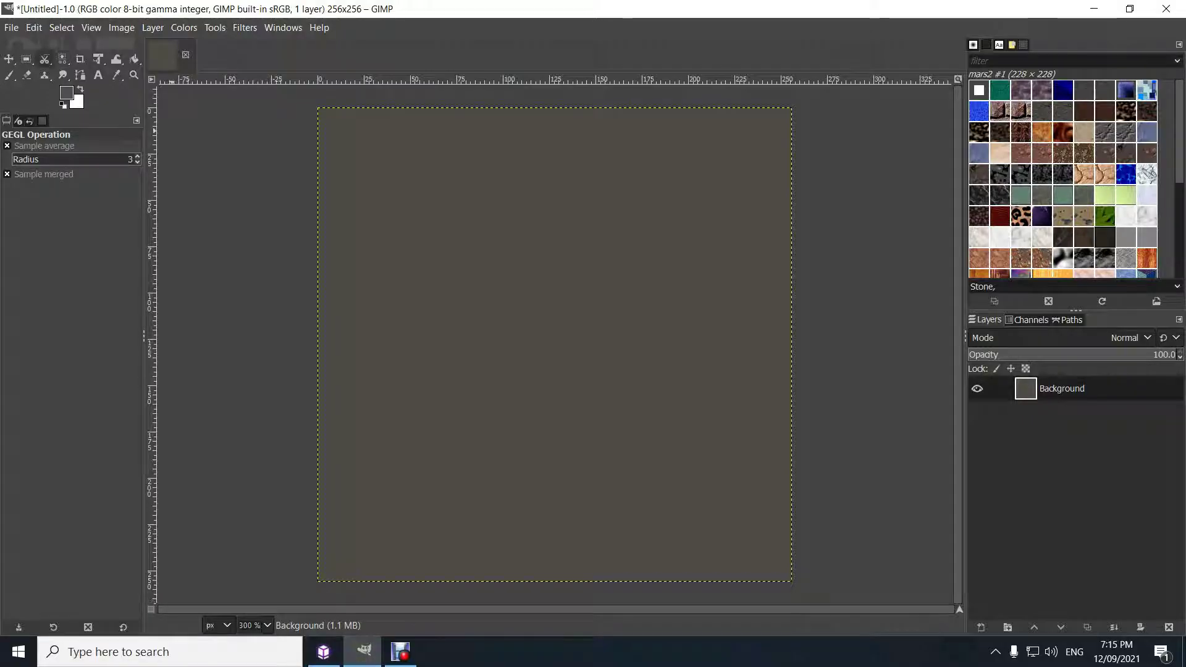
click(9, 74)
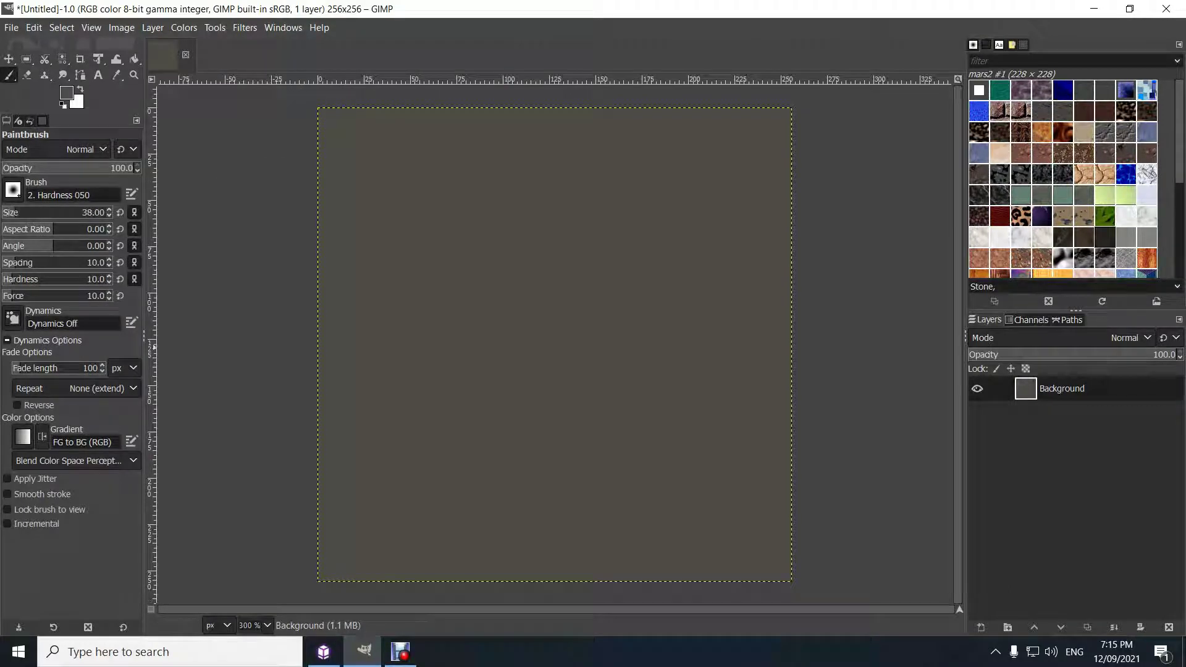
mouse_move(13, 279)
mouse_down()
mouse_move(40, 279)
mouse_move(49, 296)
mouse_move(44, 279)
mouse_up()
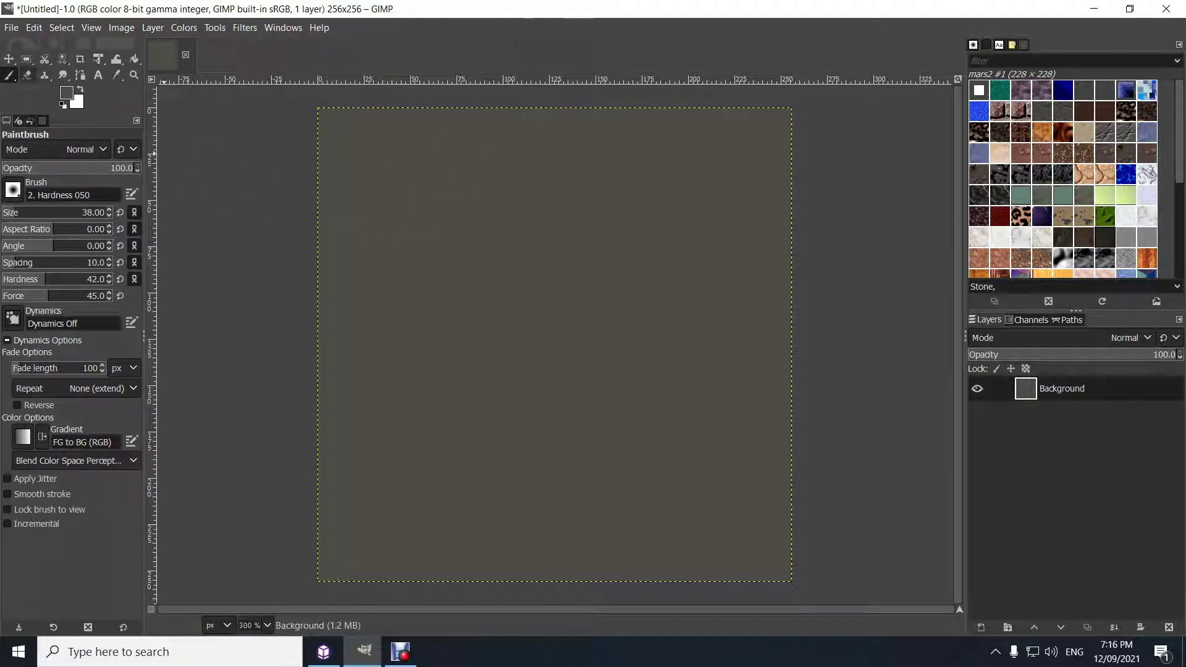
click(26, 75)
mouse_move(326, 118)
mouse_down()
mouse_move(772, 124)
mouse_move(775, 555)
mouse_move(342, 566)
mouse_move(332, 162)
mouse_move(307, 247)
mouse_move(304, 459)
mouse_up()
drag(315, 547, 321, 274)
mouse_move(320, 121)
mouse_down()
mouse_move(766, 120)
mouse_move(793, 233)
mouse_move(792, 571)
mouse_move(370, 576)
mouse_move(324, 556)
mouse_up()
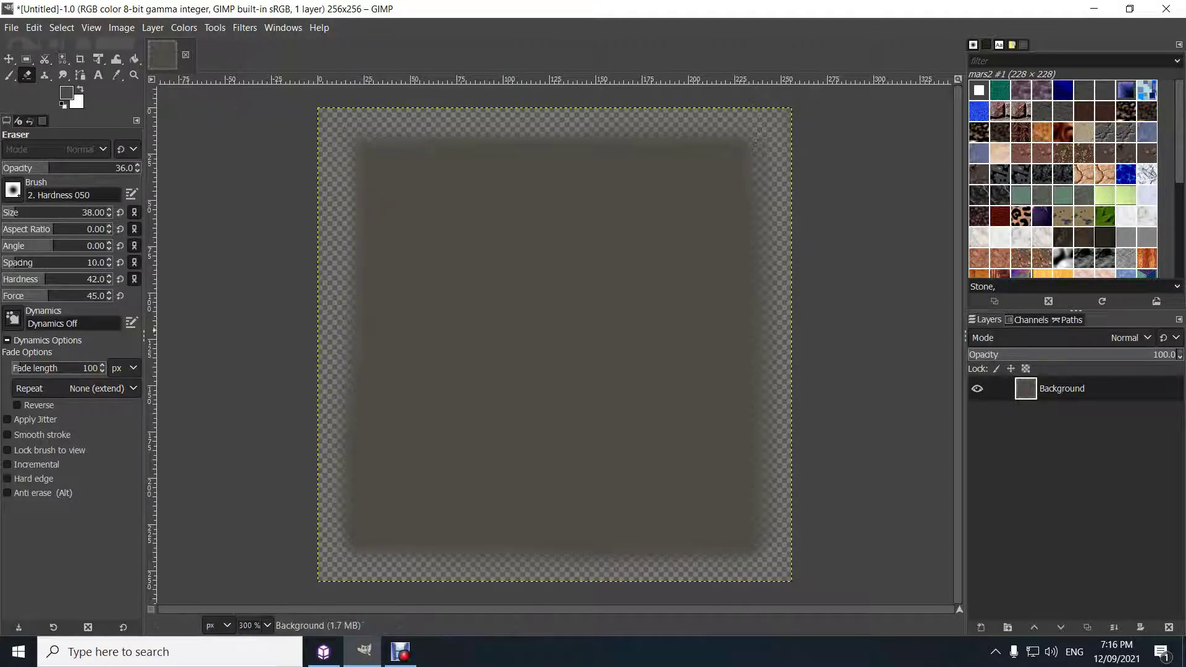
- Fade the erased borders further inward with a softer eraser, lowering hardness and force to 8 and enlarging the size to 64
mouse_move(34, 280)
mouse_down()
mouse_move(17, 295)
mouse_move(12, 279)
mouse_up()
drag(374, 160, 695, 141)
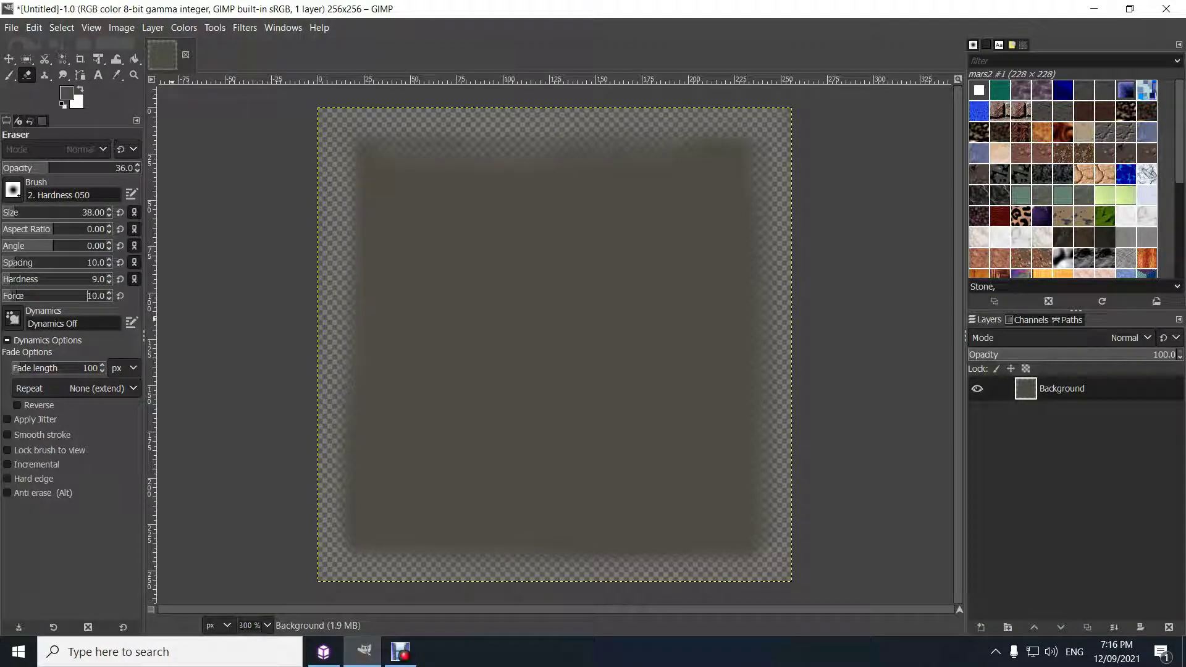
click(11, 279)
key(bracketleft)
key(bracketleft)
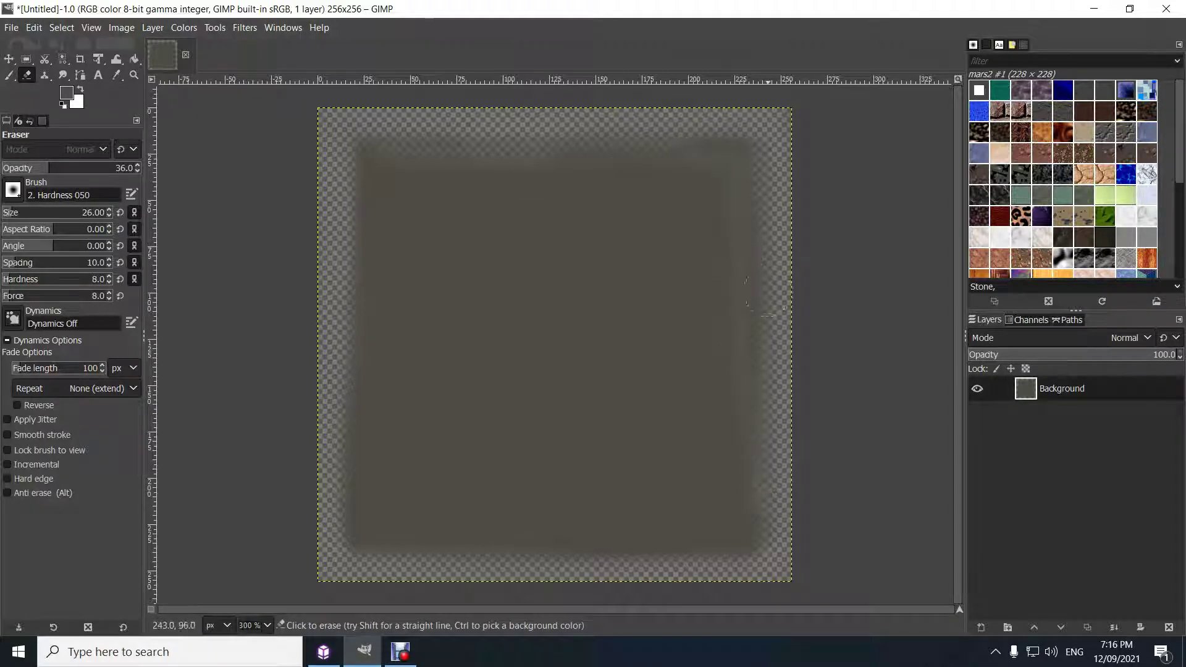
drag(13, 212, 21, 212)
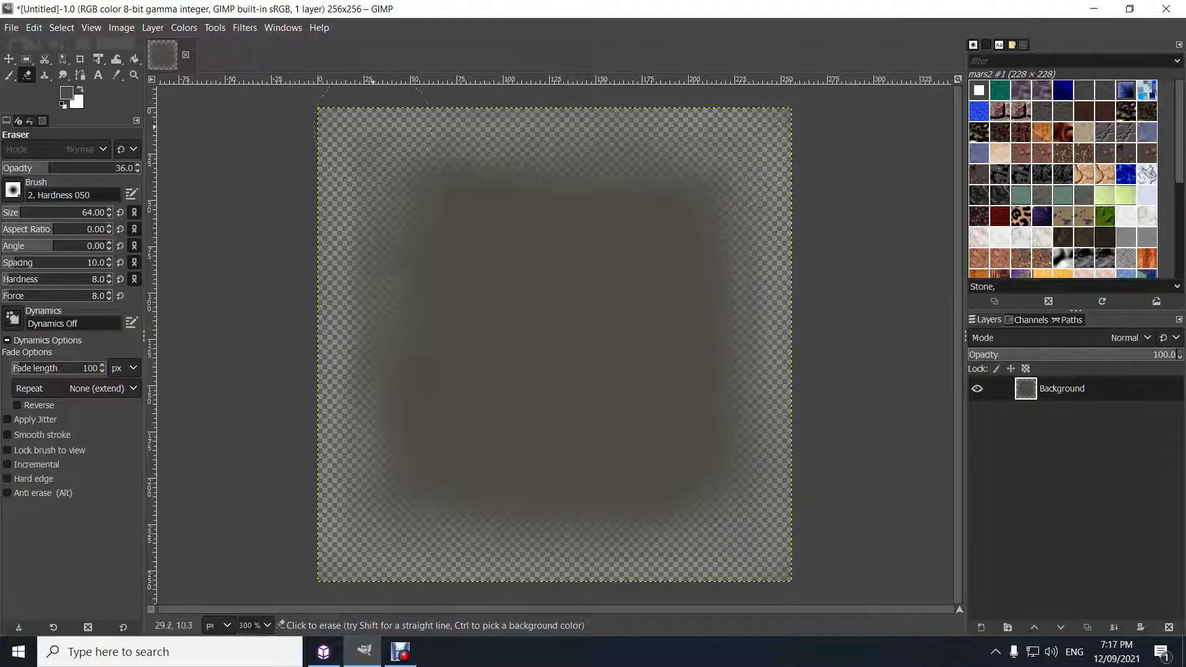
mouse_move(315, 401)
mouse_down()
mouse_move(375, 239)
mouse_move(356, 141)
mouse_up()
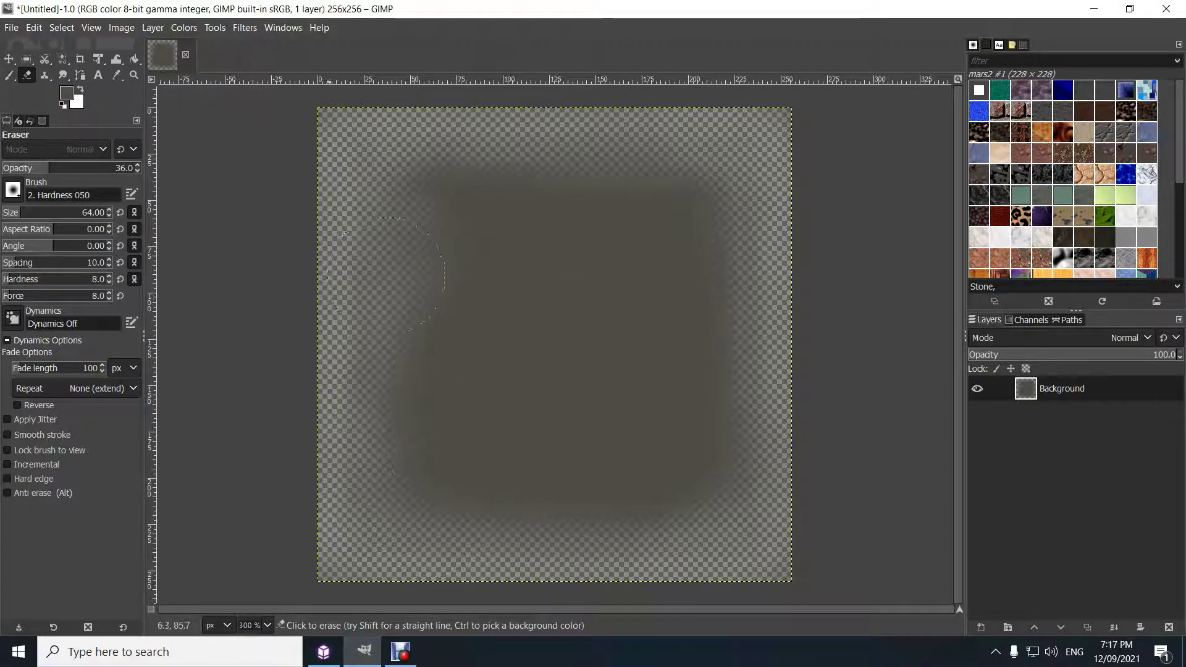
- Lightly thin the texture's centre at eraser opacity 17.3, and set the eraser to size 16, spacing 15, hardness 48 and force 50
drag(51, 168, 26, 168)
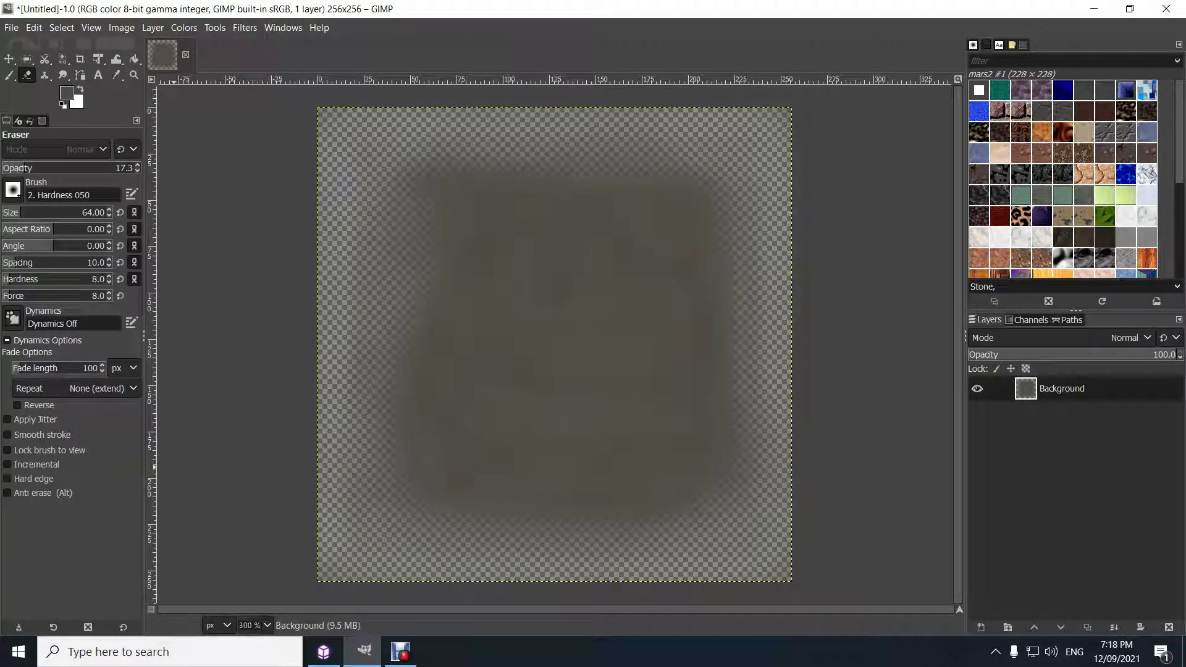
scroll(82, 212, down, 10)
mouse_move(15, 263)
mouse_down()
mouse_move(51, 279)
mouse_move(13, 296)
mouse_move(53, 296)
mouse_up()
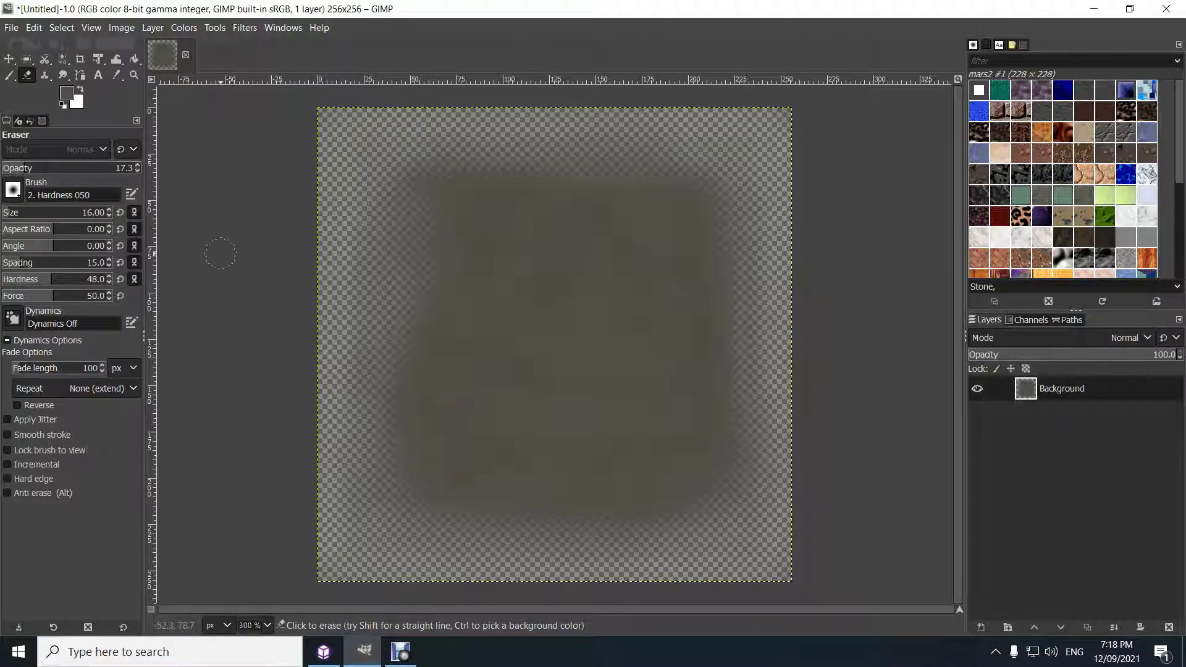
- Start Color to Alpha on the Background layer and choose black (000000) as the colour made transparent
key(m)
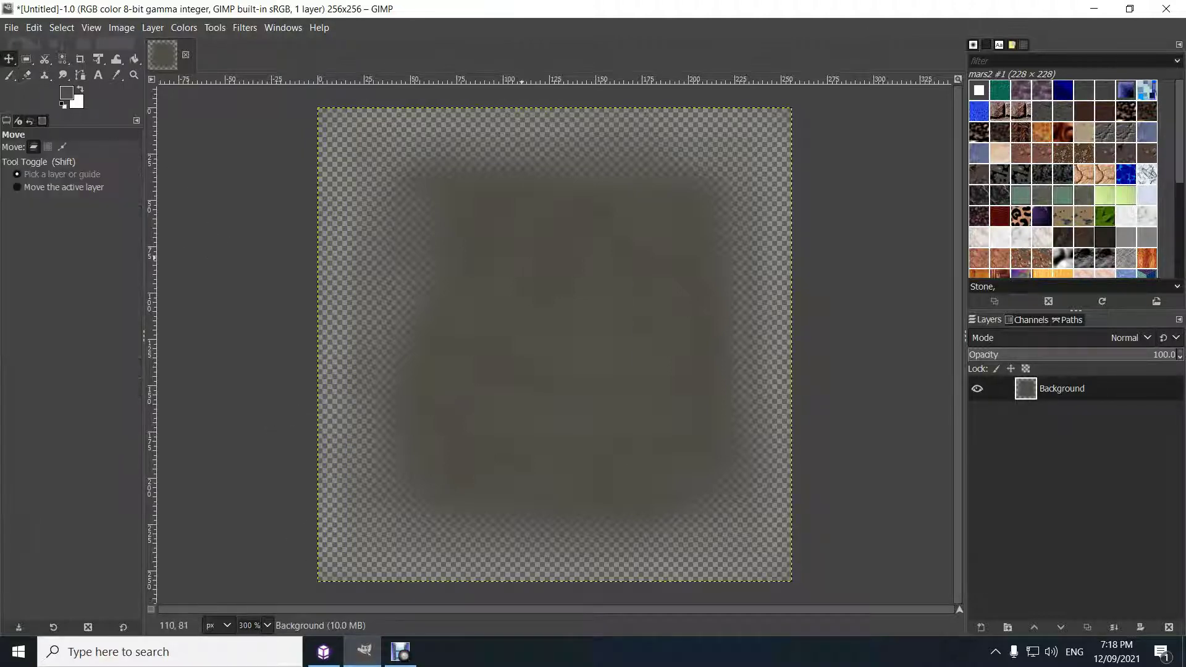
right_click(525, 266)
mouse_move(553, 383)
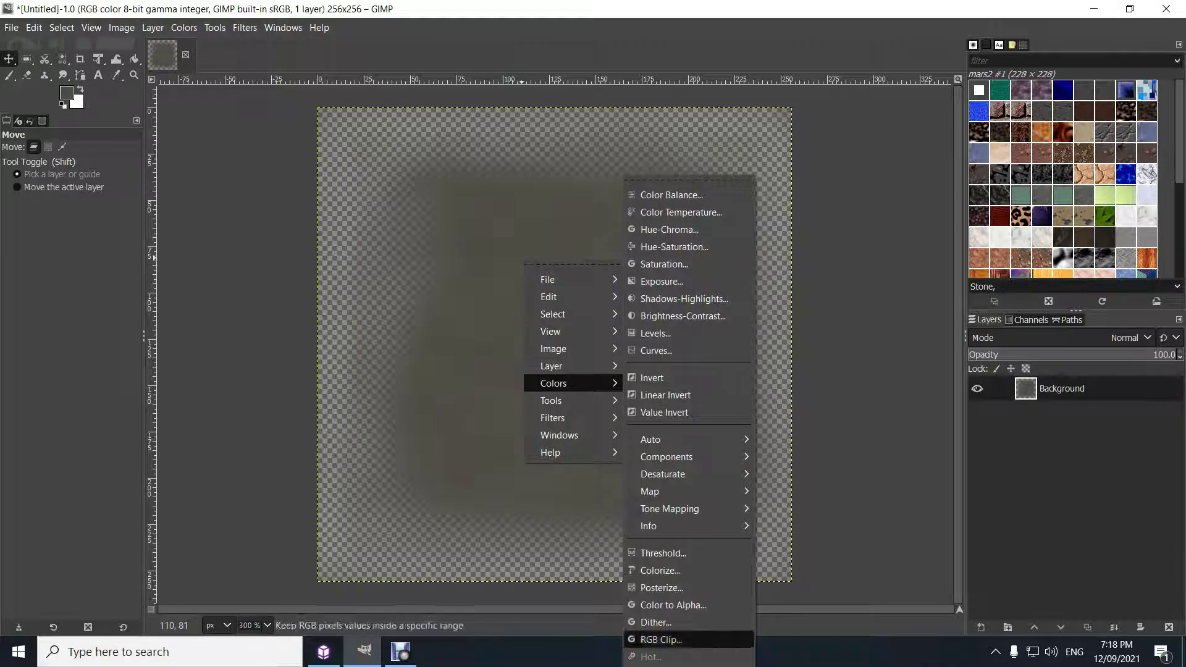
click(673, 605)
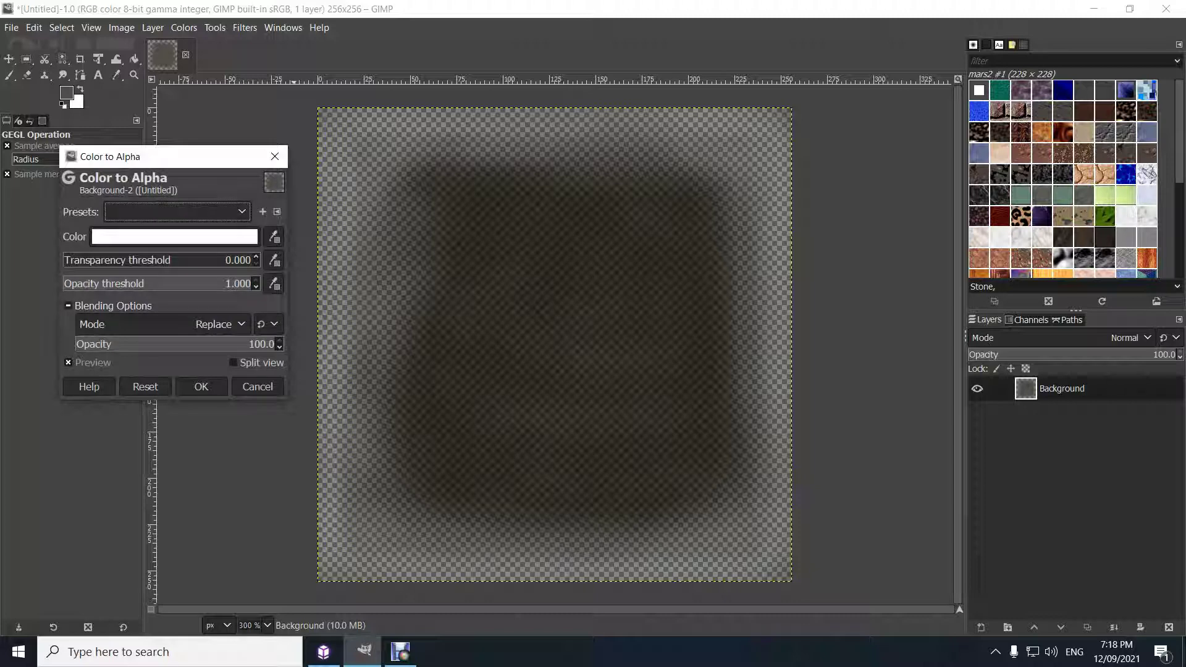
click(241, 211)
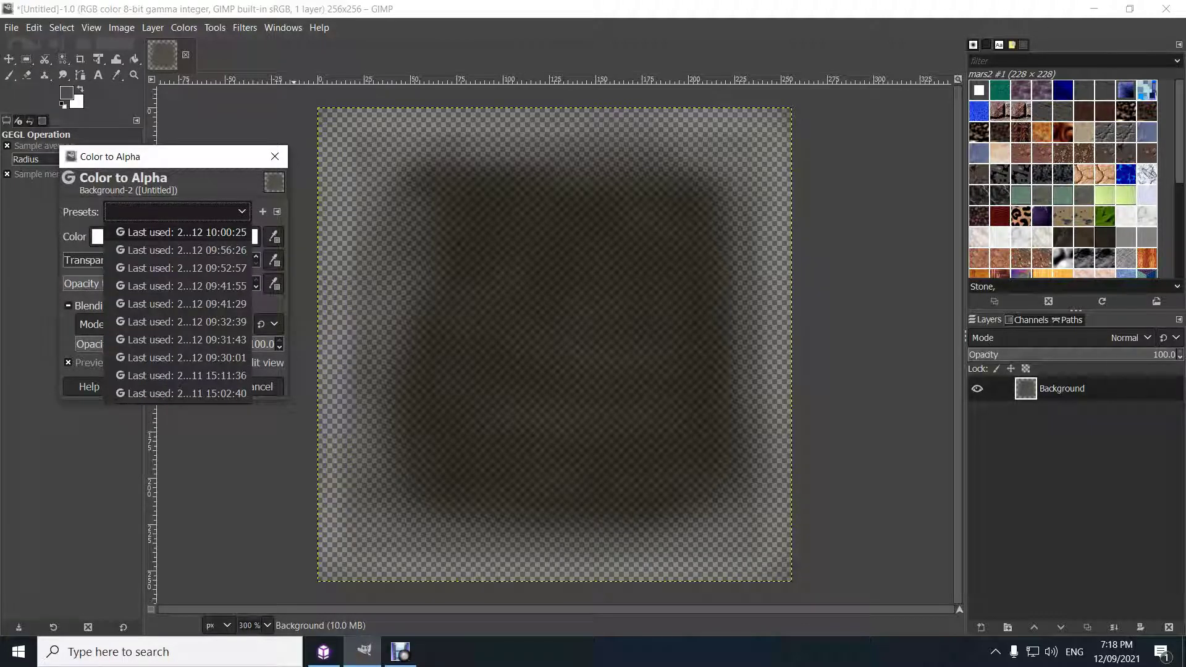
click(242, 211)
click(185, 236)
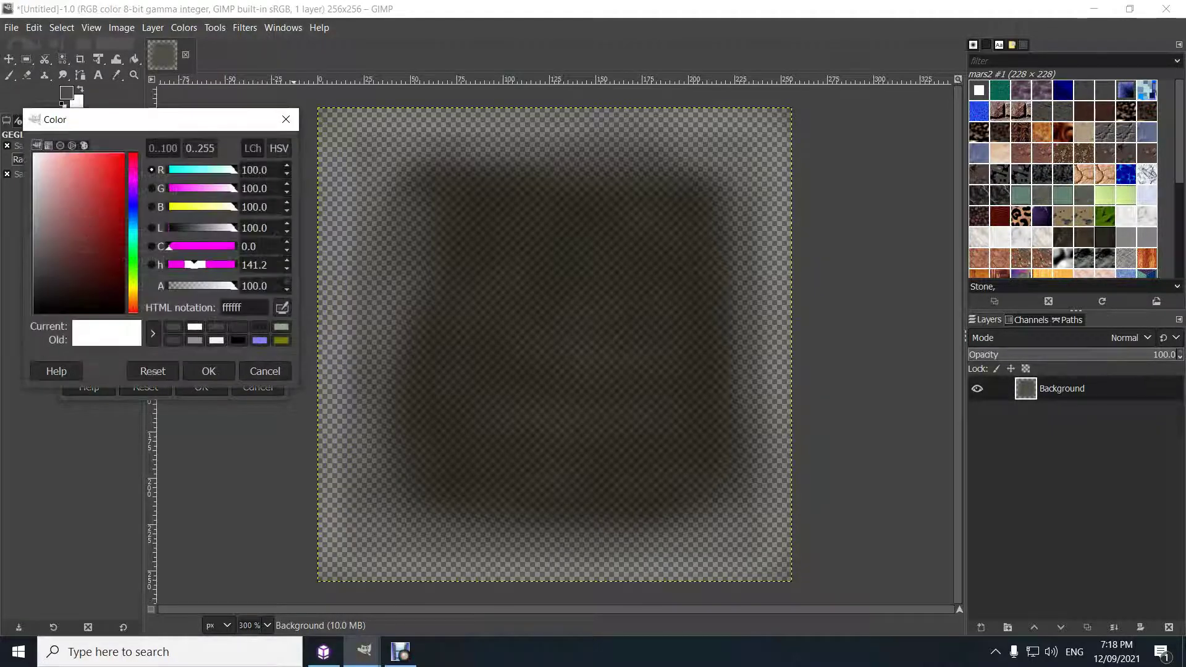
click(238, 340)
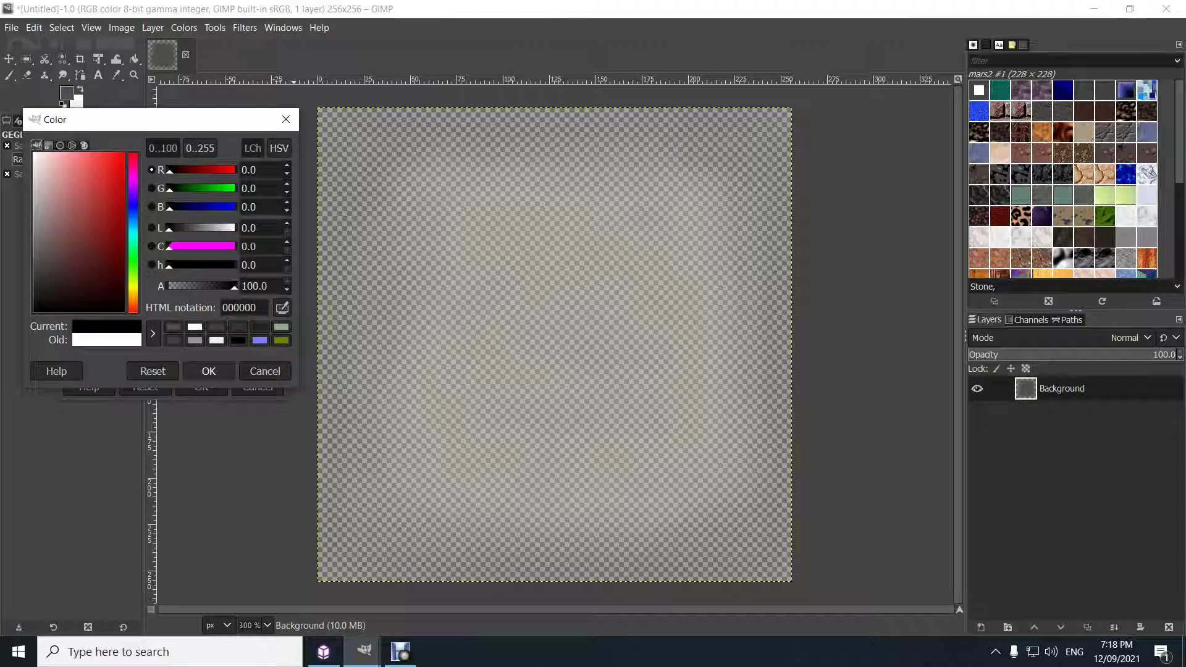
click(209, 371)
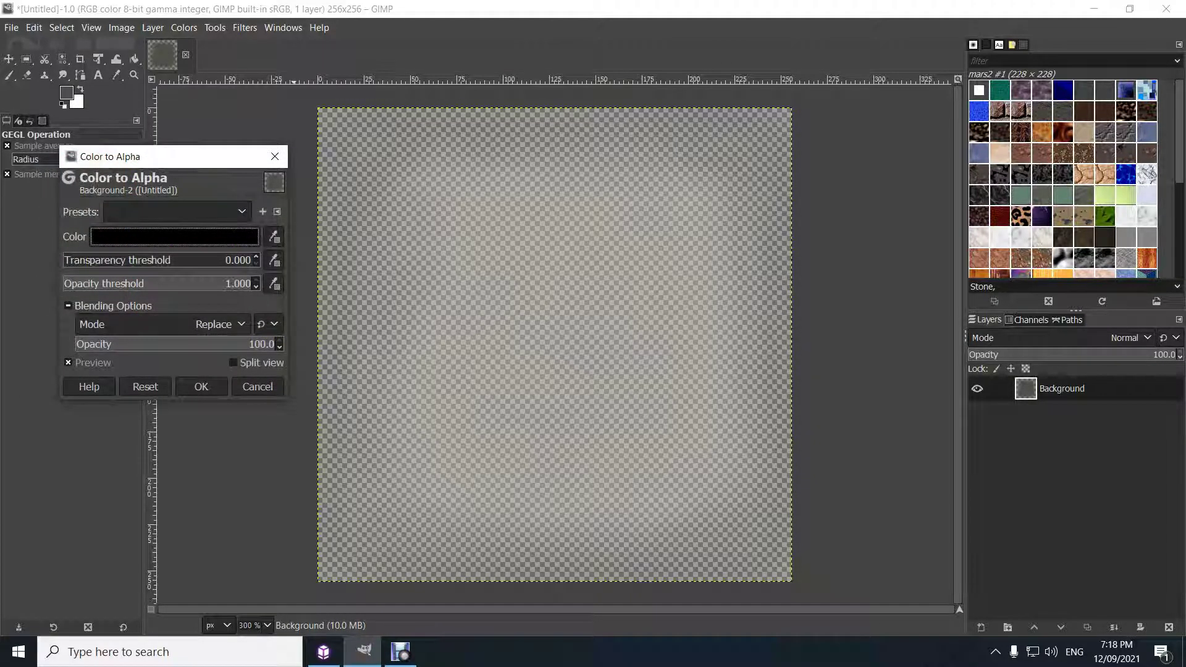
- Apply Color to Alpha with the transparency threshold at about 0.288 and the opacity threshold at 1.000
mouse_move(250, 284)
mouse_down()
mouse_move(84, 284)
mouse_move(256, 284)
mouse_up()
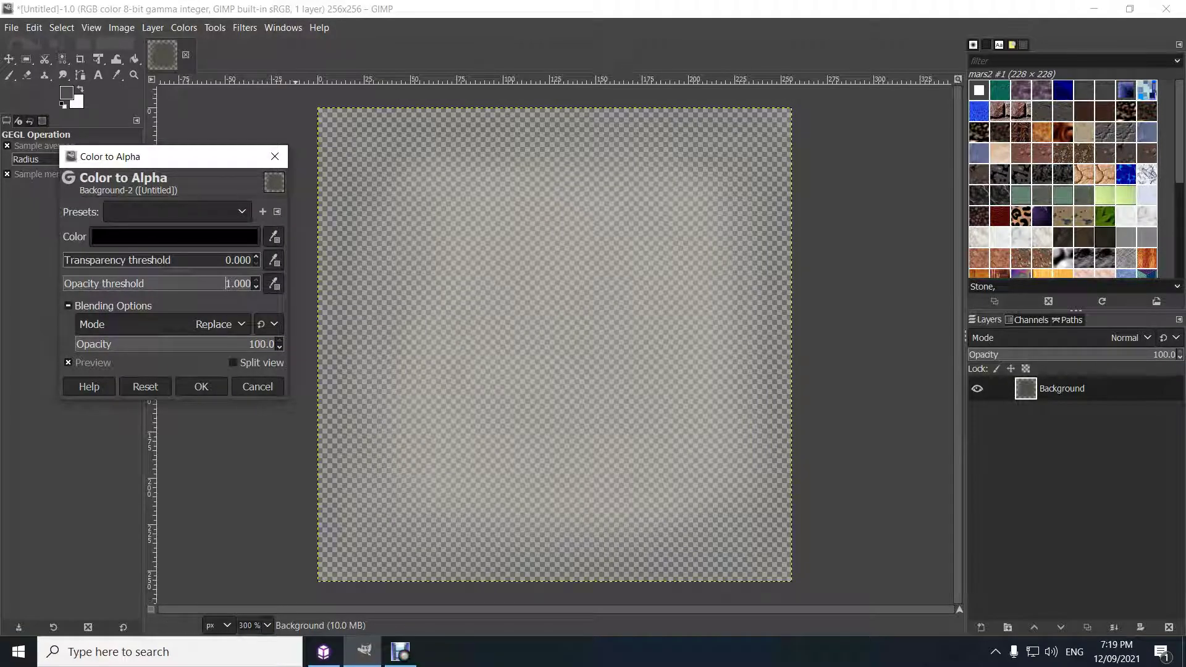
drag(64, 260, 121, 261)
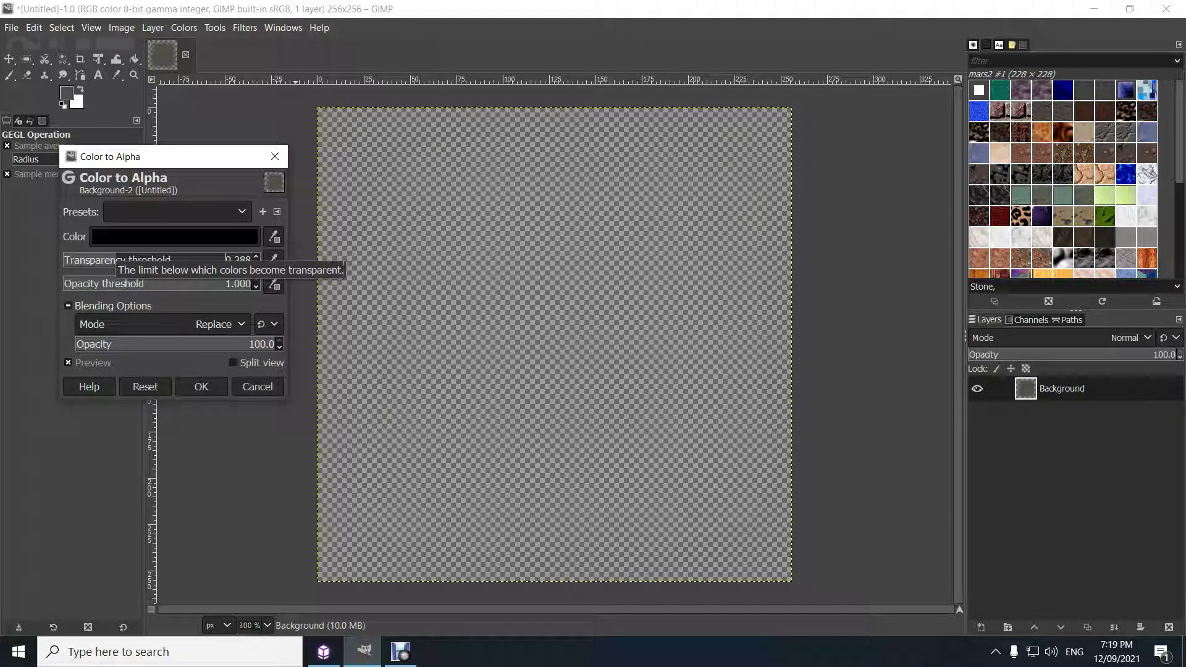
click(201, 386)
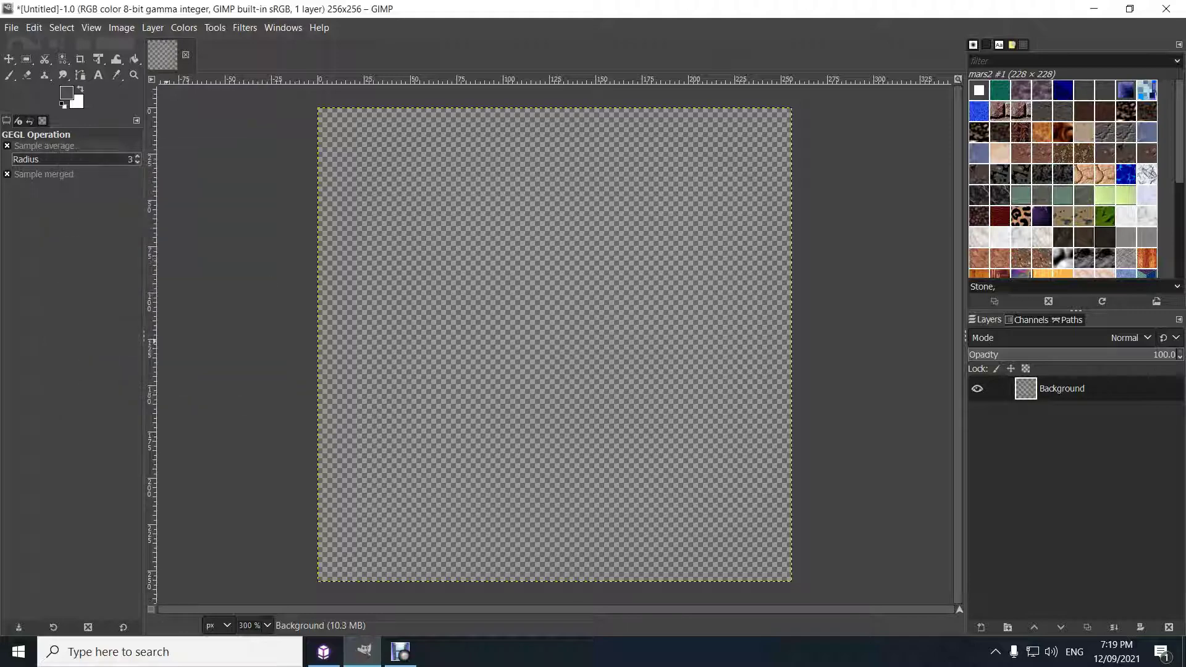
- Export the image to the Documents folder as dust.png with the default PNG options
click(11, 28)
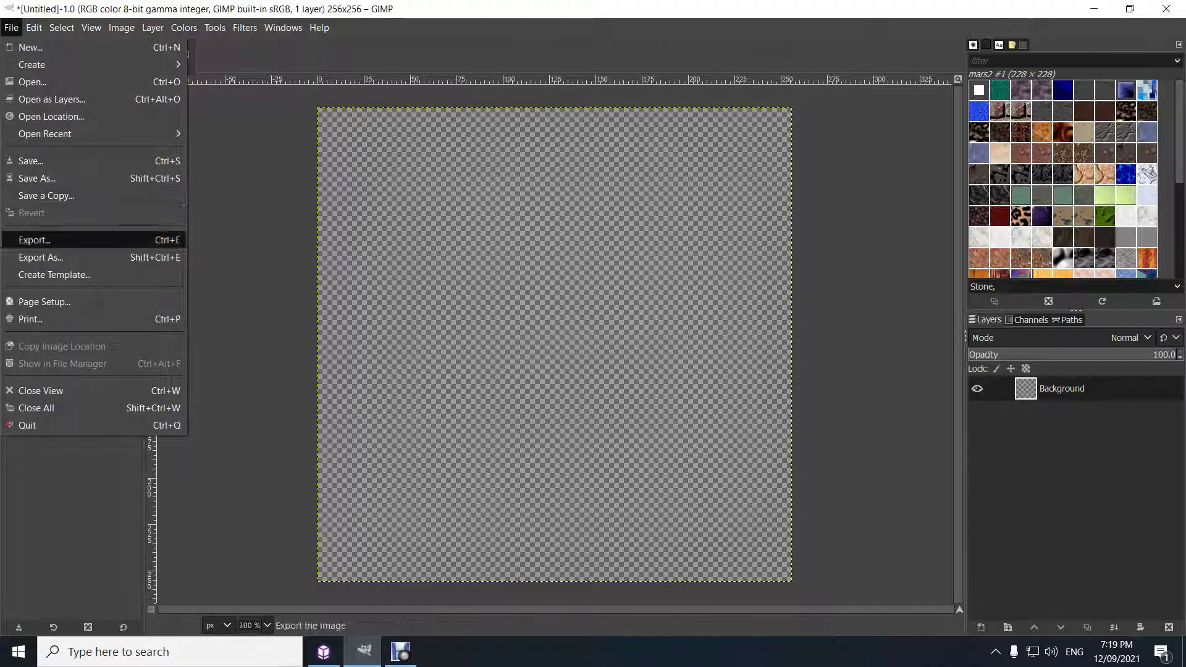
click(40, 257)
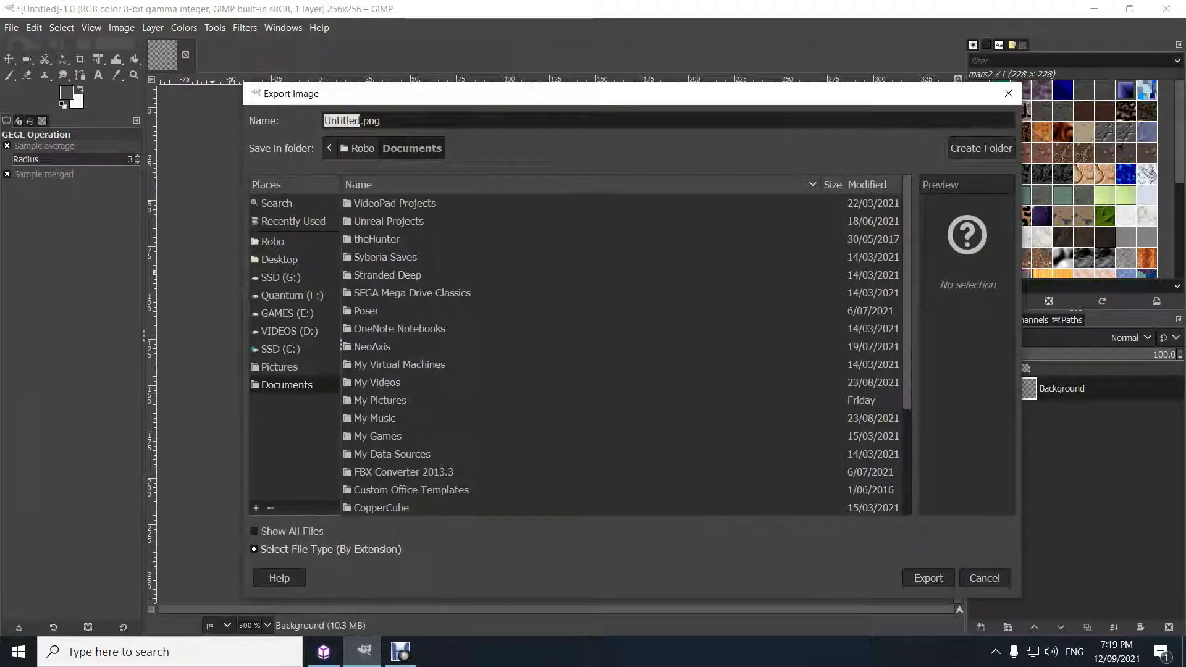
text(mist)
key(BackSpace)
key(BackSpace)
key(BackSpace)
key(BackSpace)
text(du)
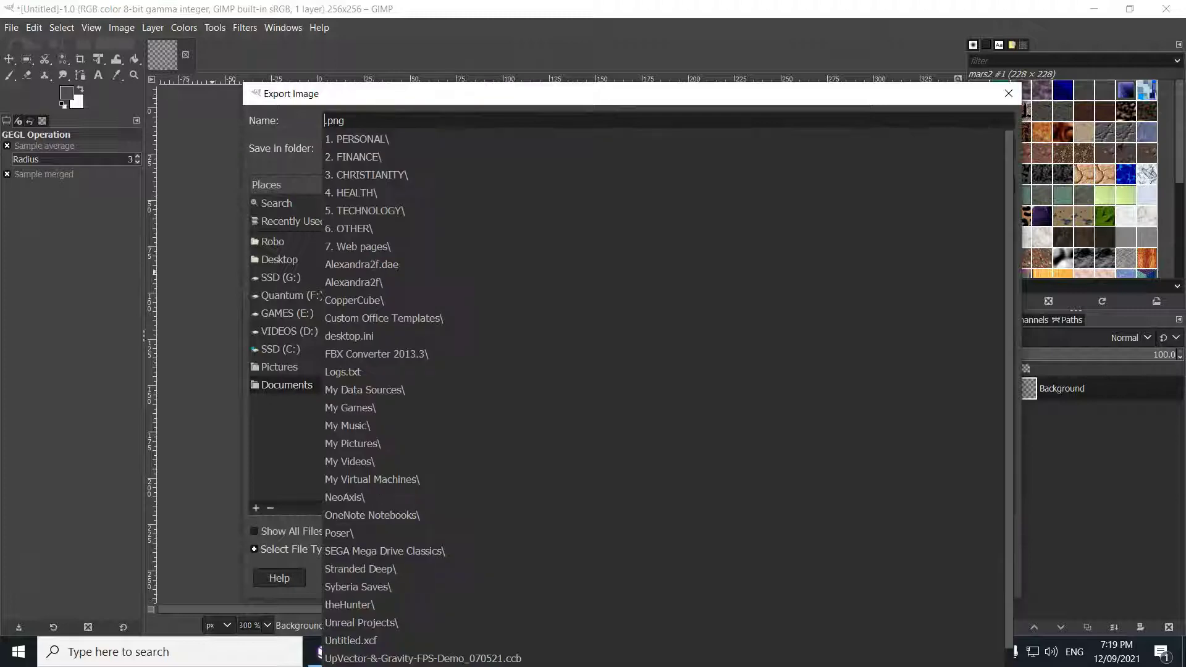
text(st)
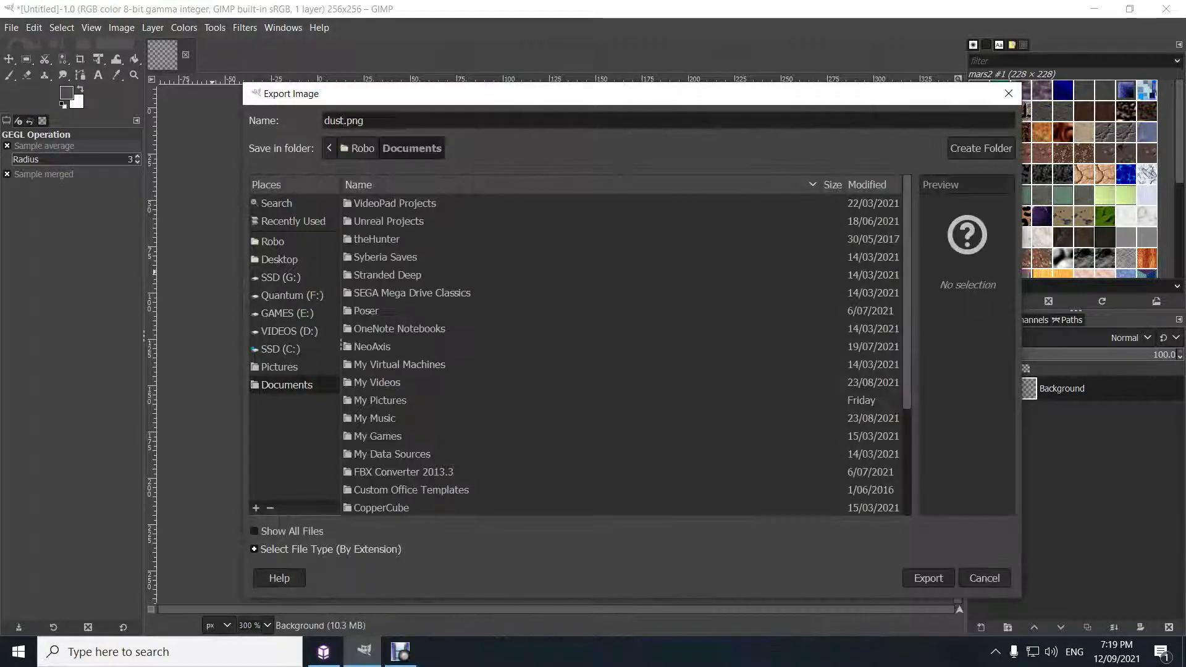
key(Return)
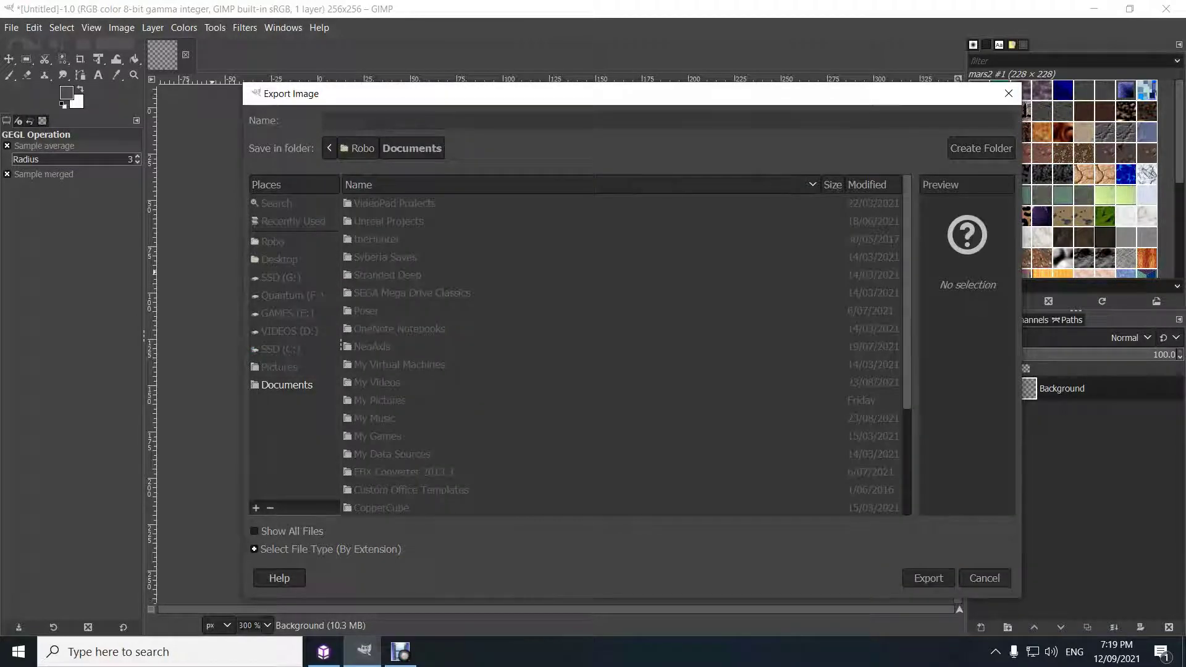
key(Return)
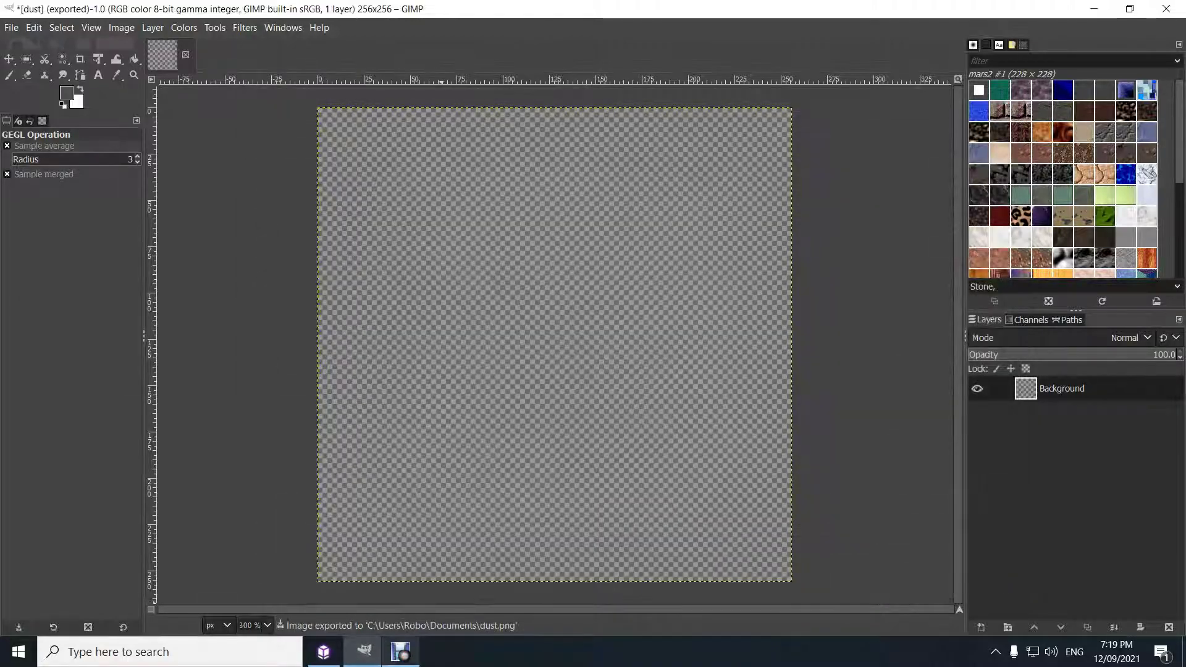
- Switch to CopperCube and add dust.png from the Documents folder to the scene's textures
click(323, 652)
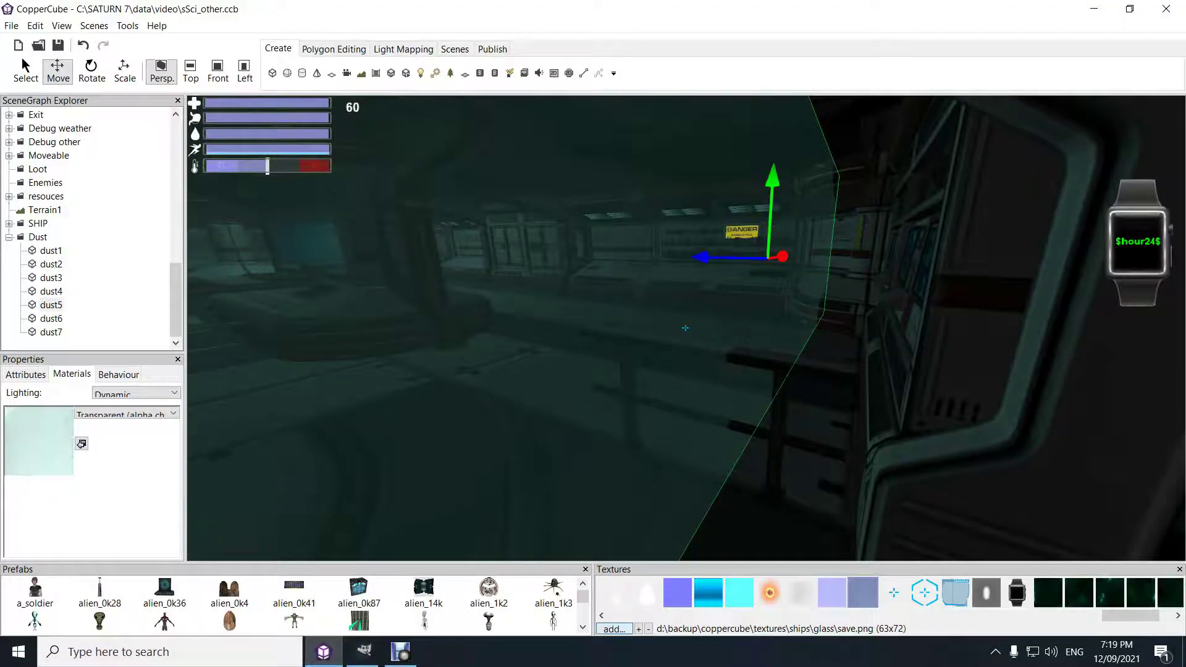
click(614, 629)
click(180, 201)
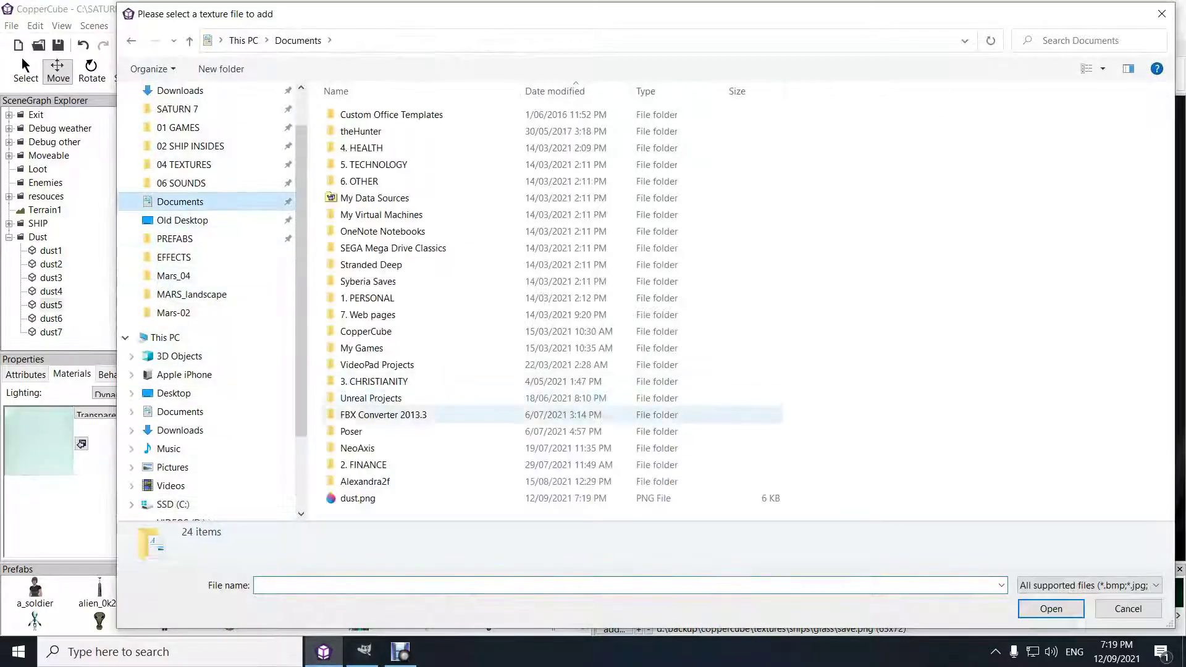
click(357, 497)
click(1051, 609)
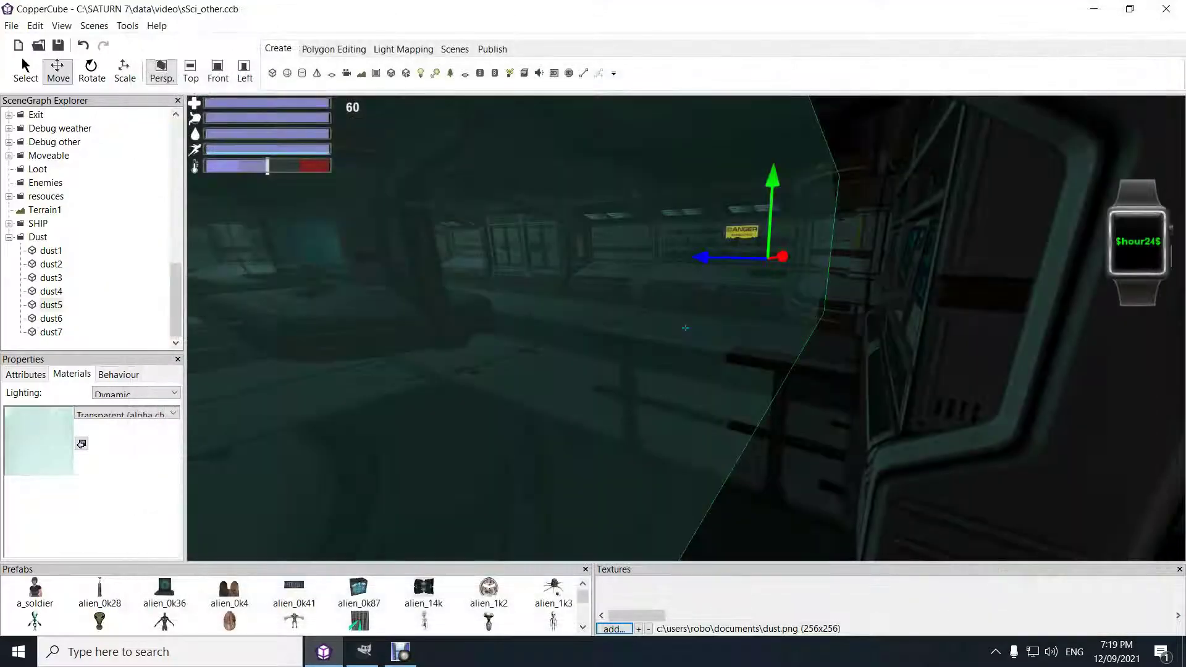
- Replace the dust5 plane's material texture with dust.png
click(51, 292)
click(51, 305)
click(81, 444)
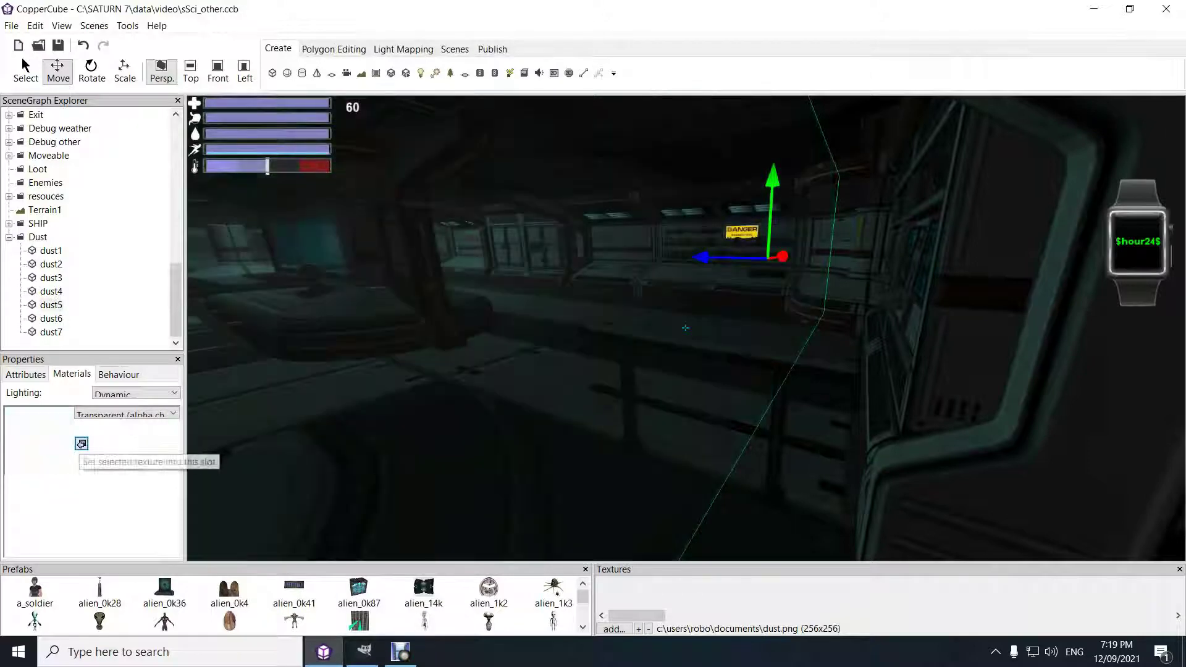
- Move through the ship interior and examine how the new dust texture looks on the dust5 plane
drag(618, 334, 432, 334)
key(w)
key(w)
key(w)
key(s)
key(s)
key(d)
key(d)
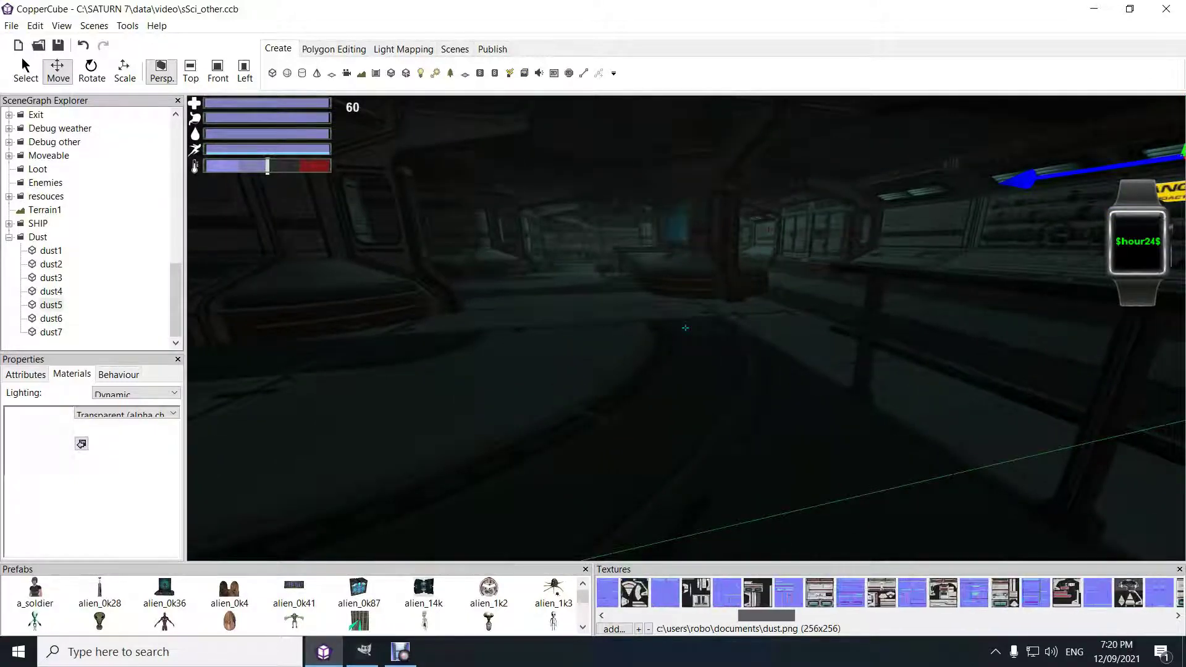
- Enlarge the texture thumbnails, compare dust.png with the neighbouring mist4d.png, and leave dust.png selected
drag(421, 567, 421, 540)
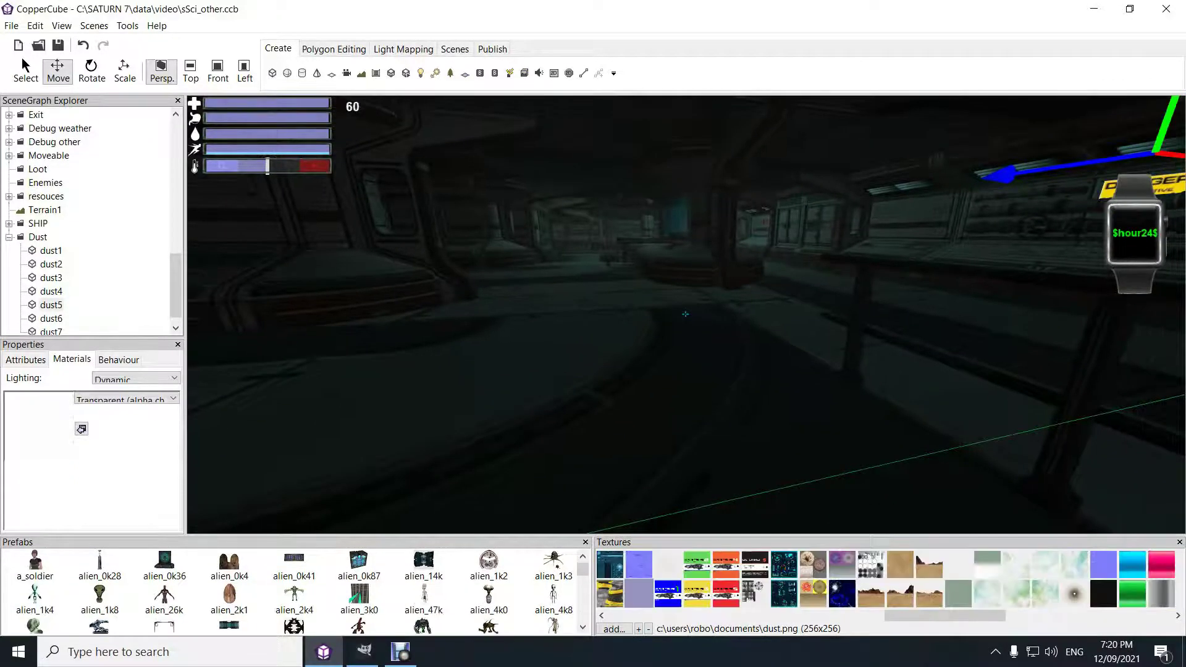
click(638, 629)
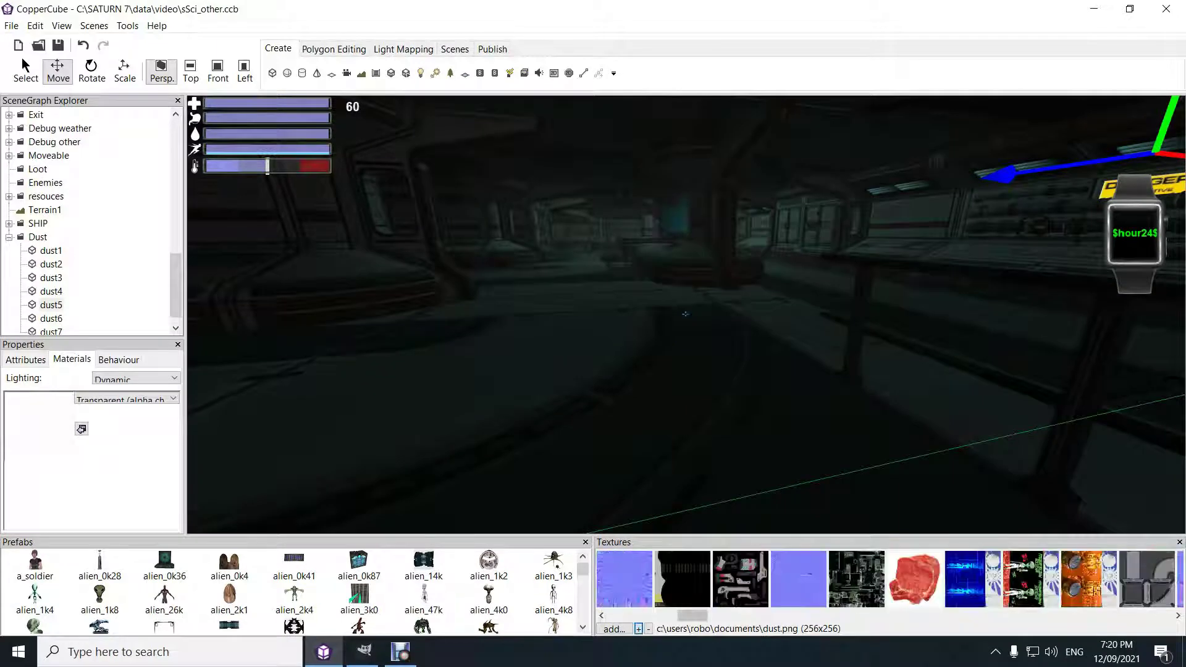
drag(692, 616, 887, 616)
click(934, 580)
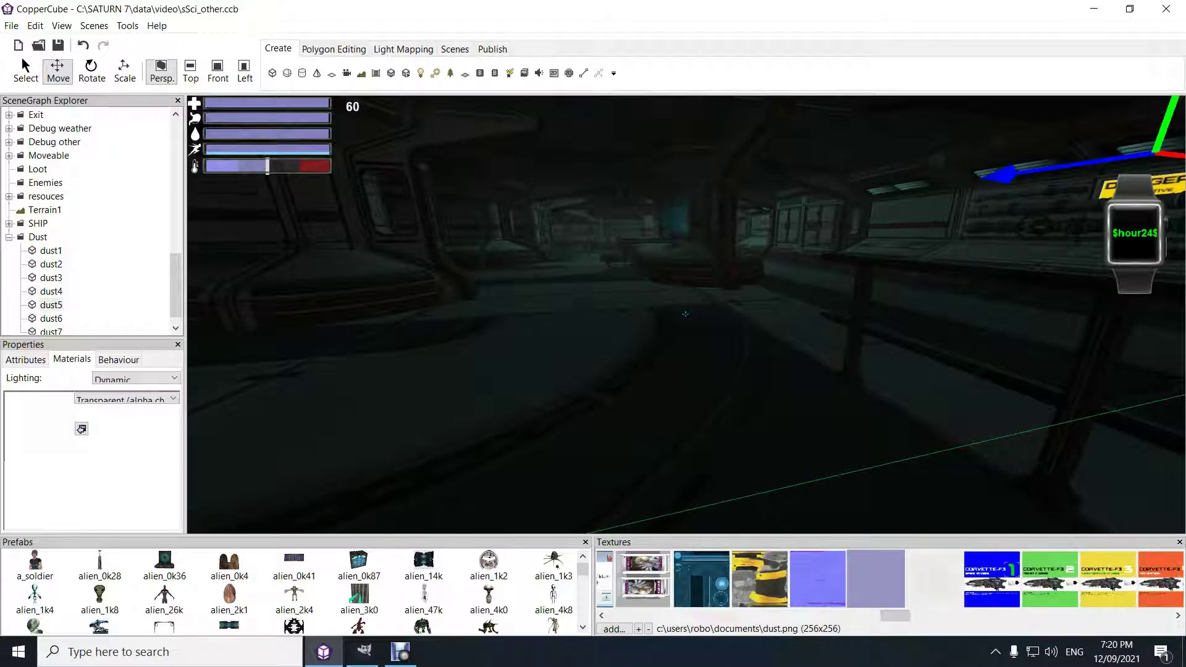
click(934, 580)
click(876, 580)
click(934, 580)
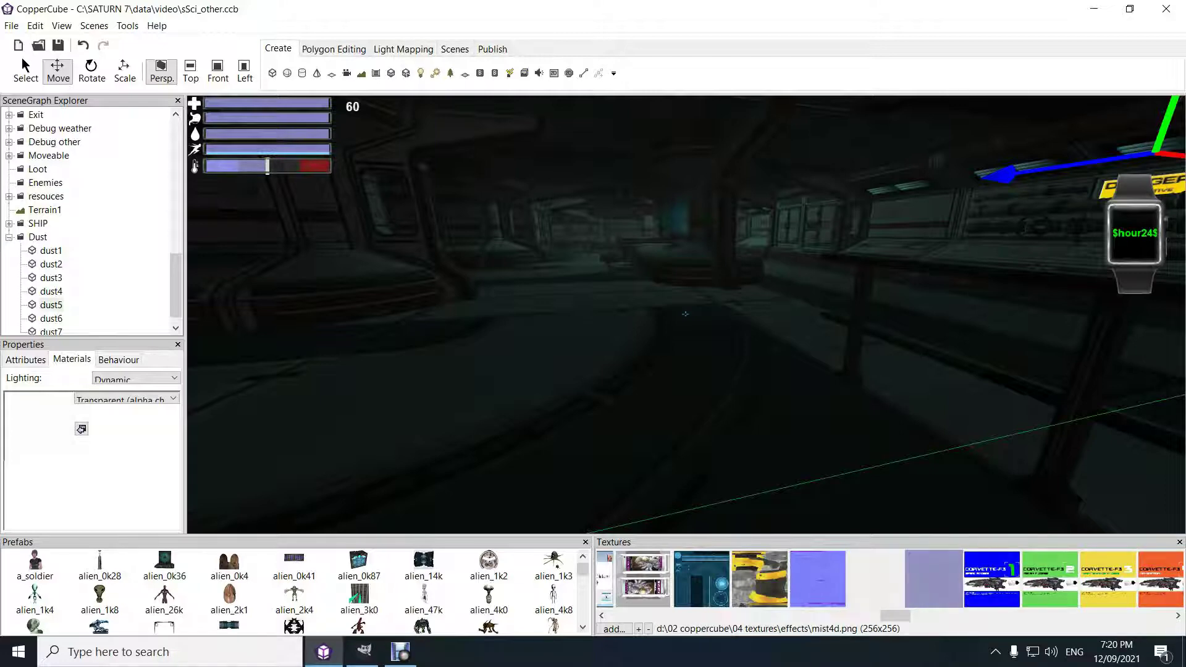
click(876, 579)
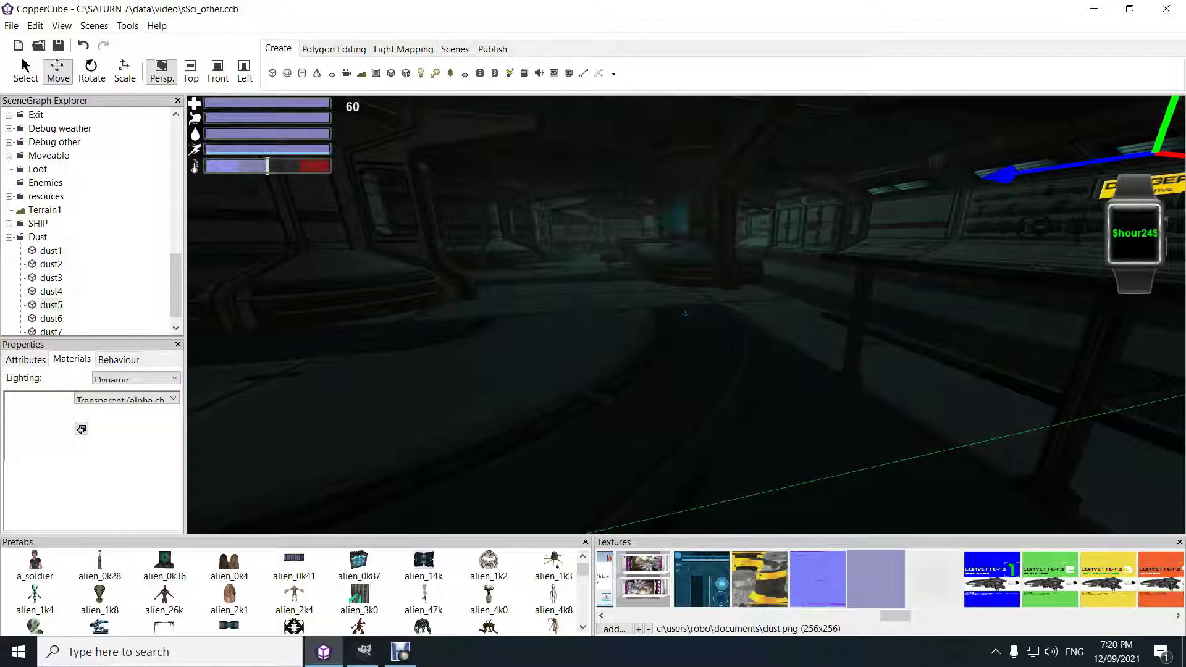
- Apply the dust.png texture to the dust1, dust2, dust3 and dust4 planes in turn
click(51, 251)
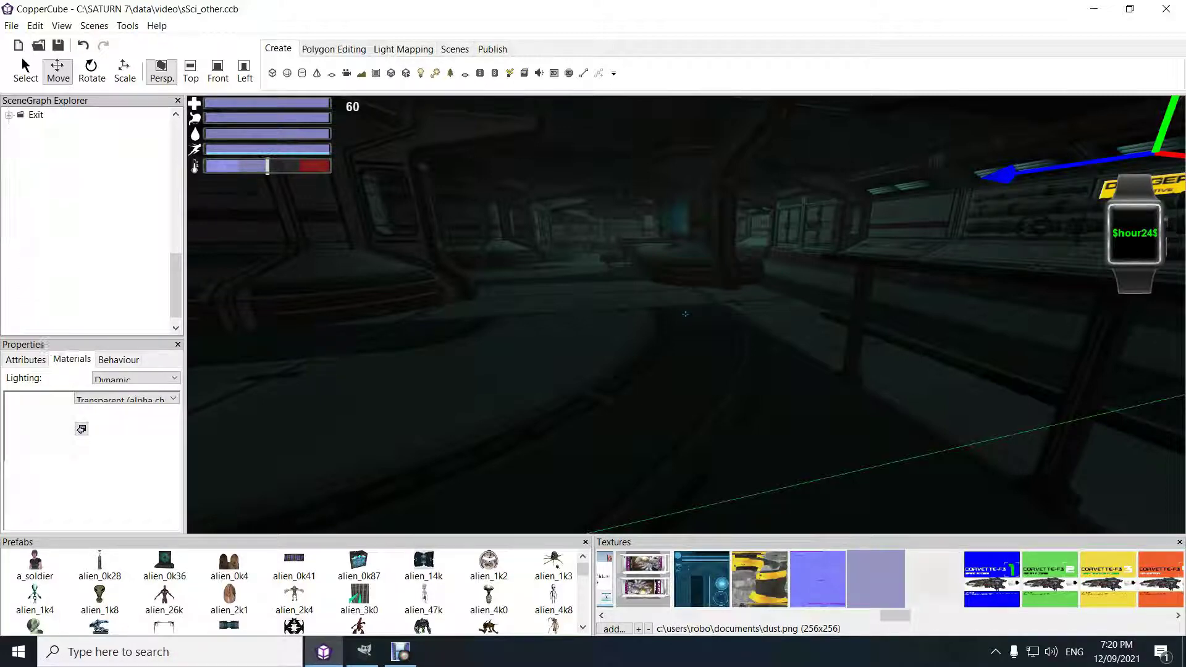
click(82, 428)
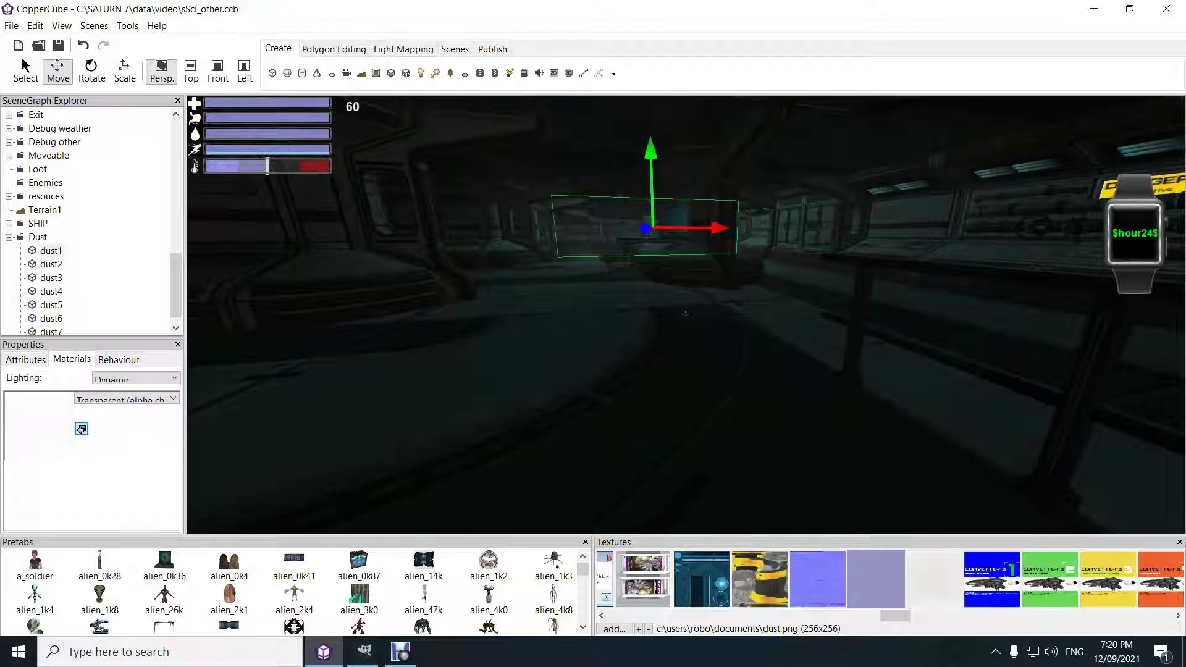
click(50, 264)
click(82, 429)
click(50, 264)
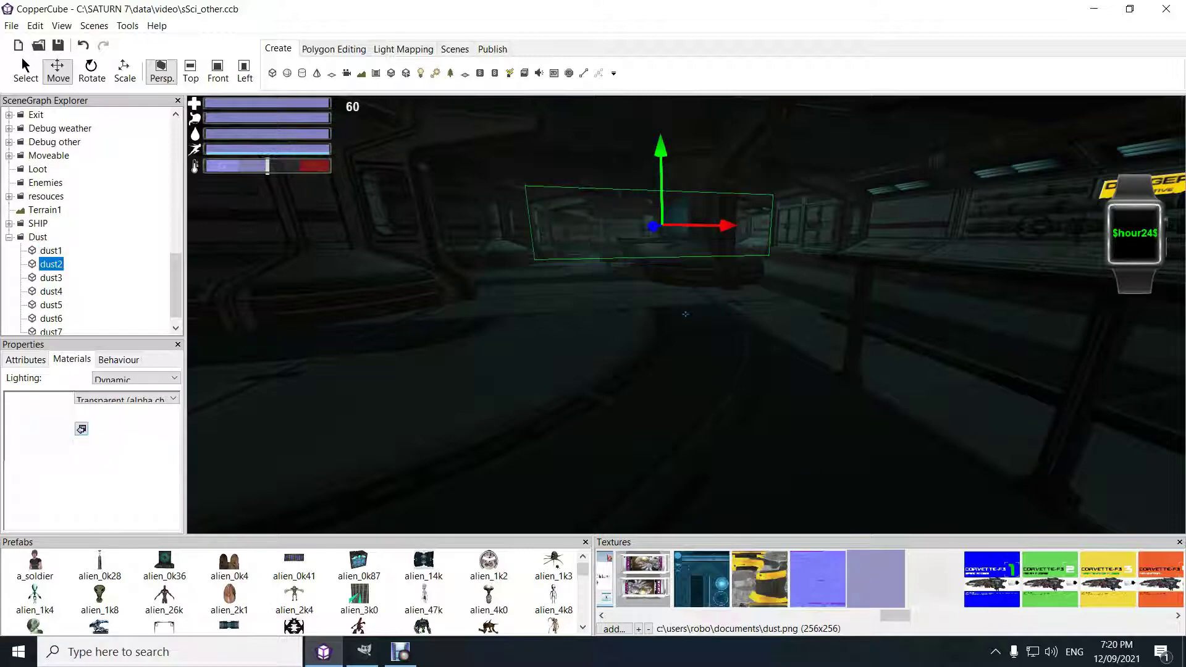
key(Down)
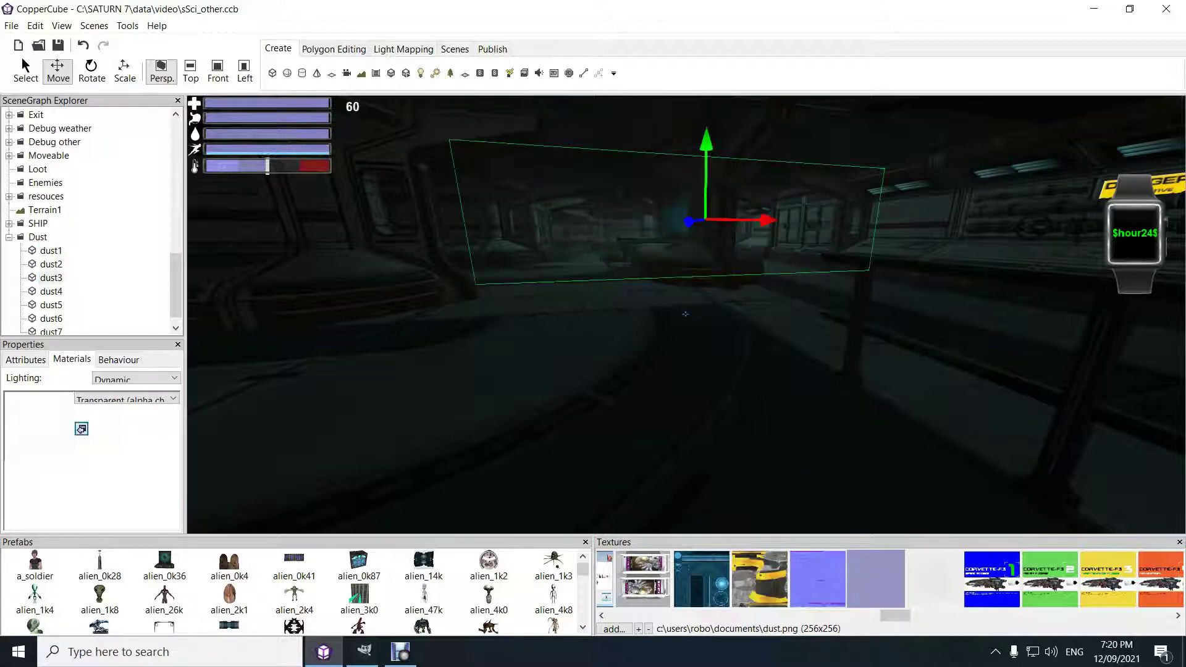
key(Down)
click(81, 429)
- Apply the dust.png texture to the dust5, dust6 and dust7 planes and check the haze in the corridor
click(51, 306)
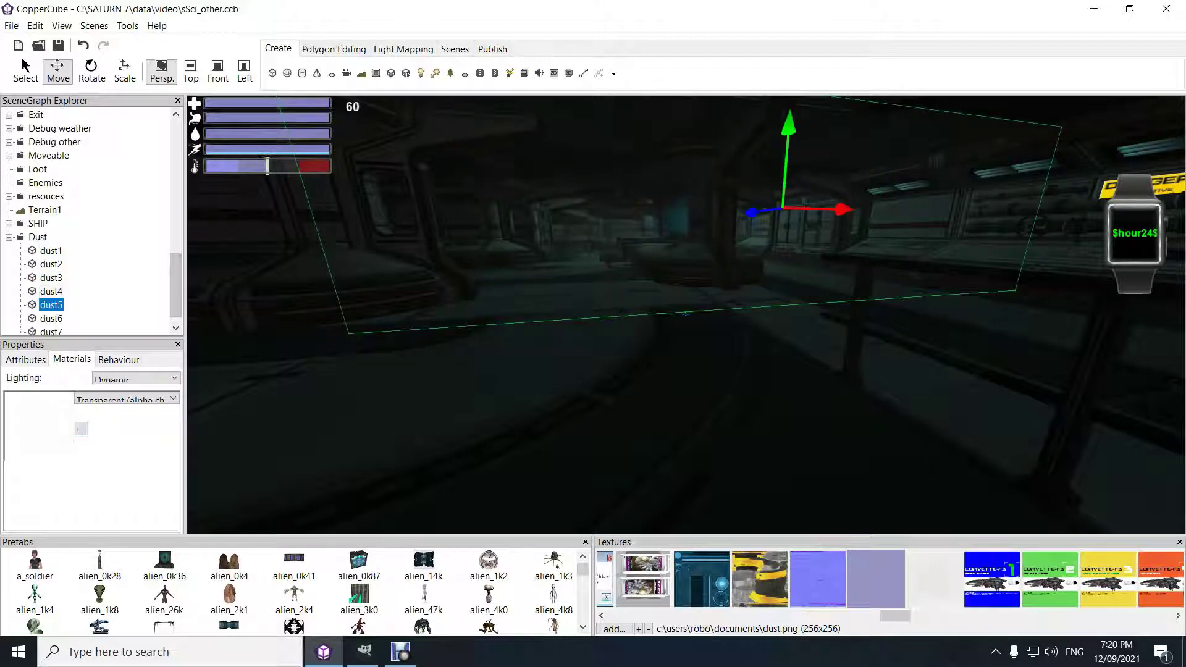
key(Down)
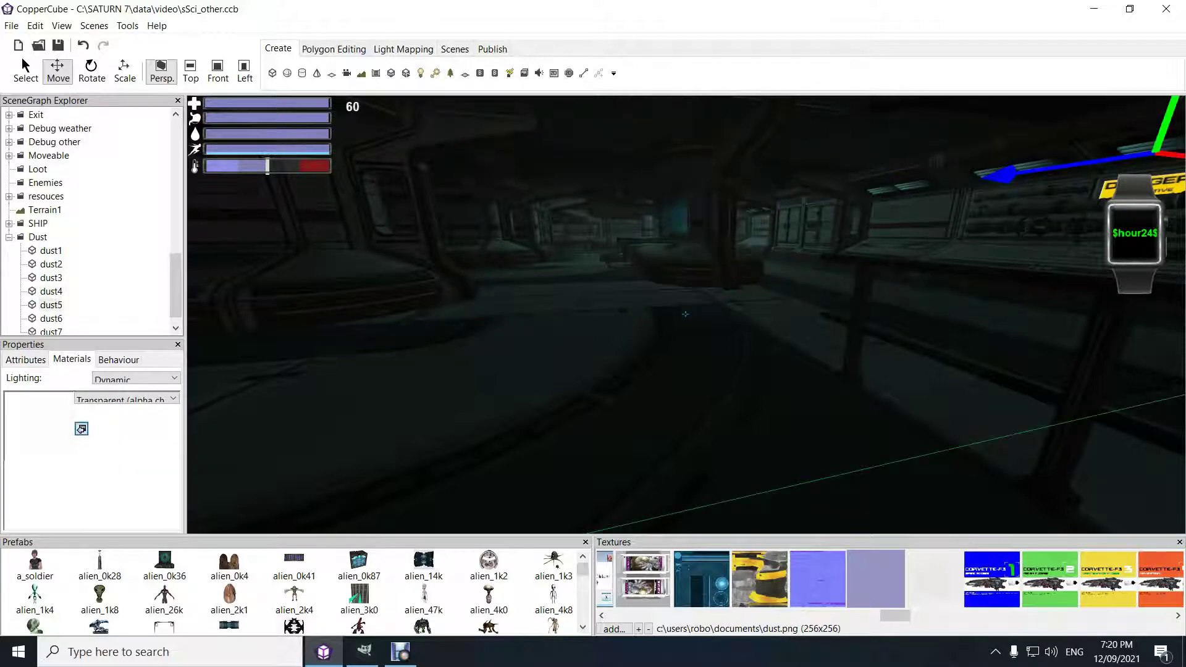
click(81, 429)
drag(176, 288, 176, 296)
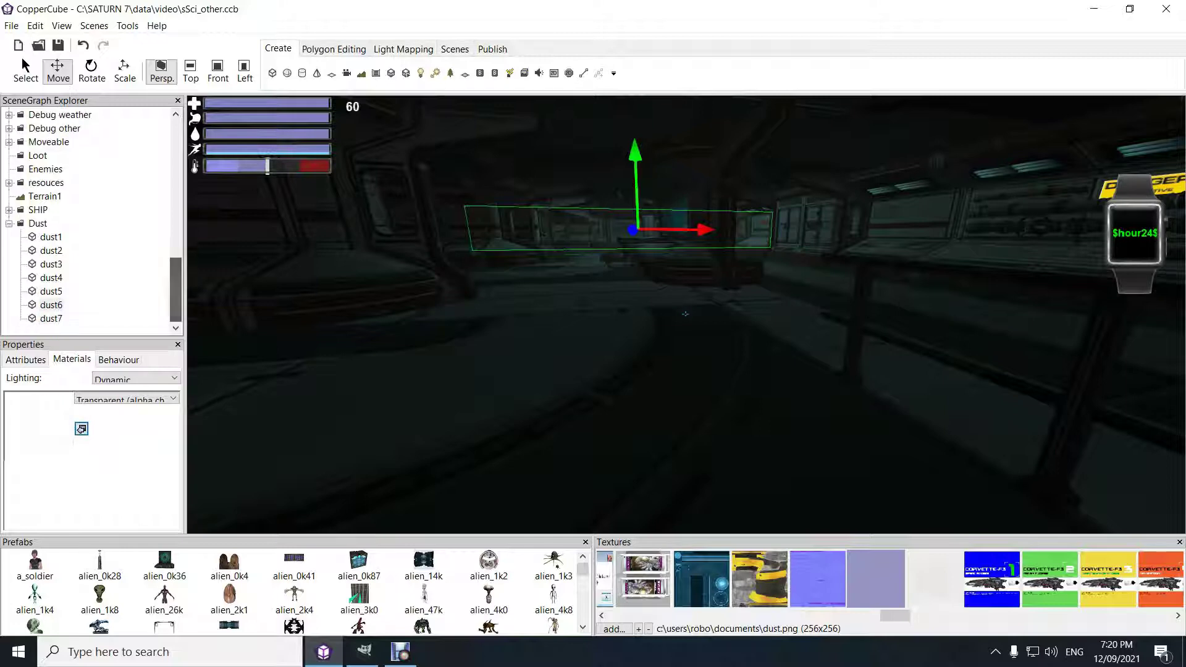
click(50, 318)
click(82, 429)
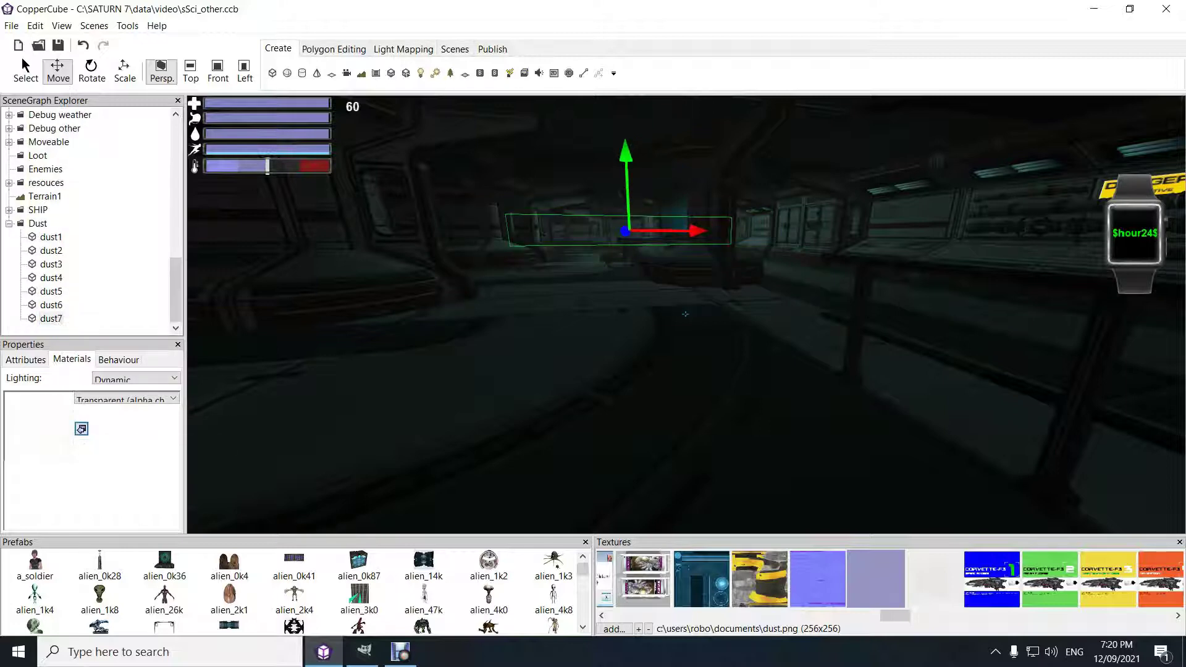
drag(685, 314, 685, 314)
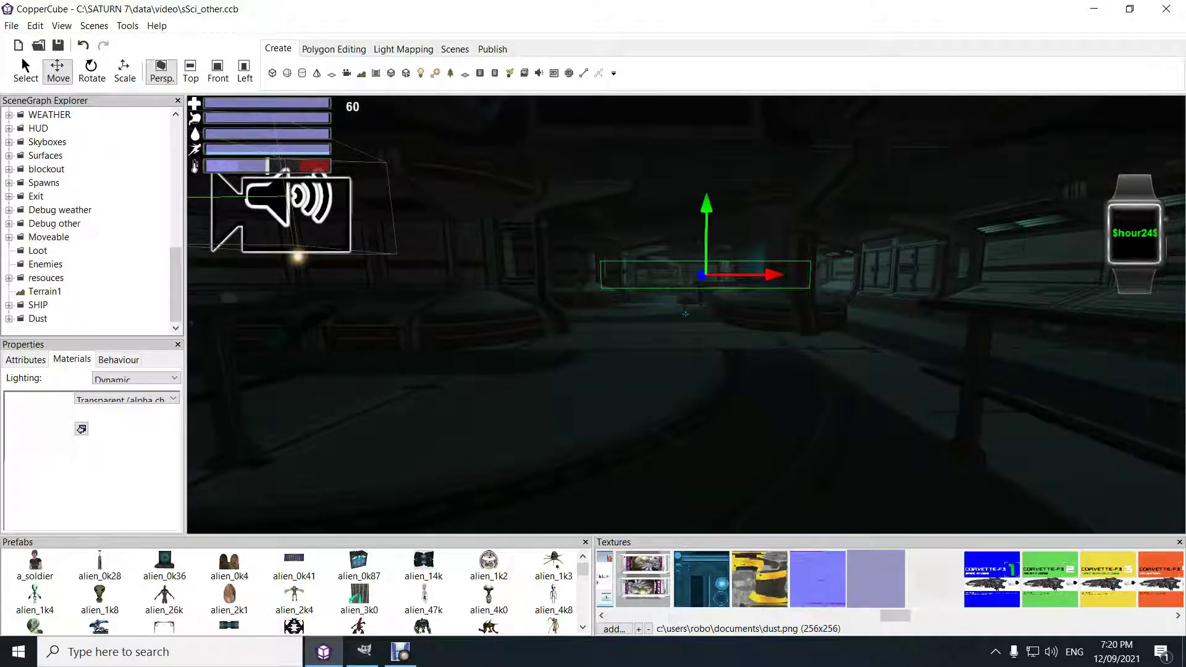
- Toggle the visibility of the Dust folder off and on repeatedly to compare the corridor with and without haze, leaving it visible
click(38, 319)
click(25, 360)
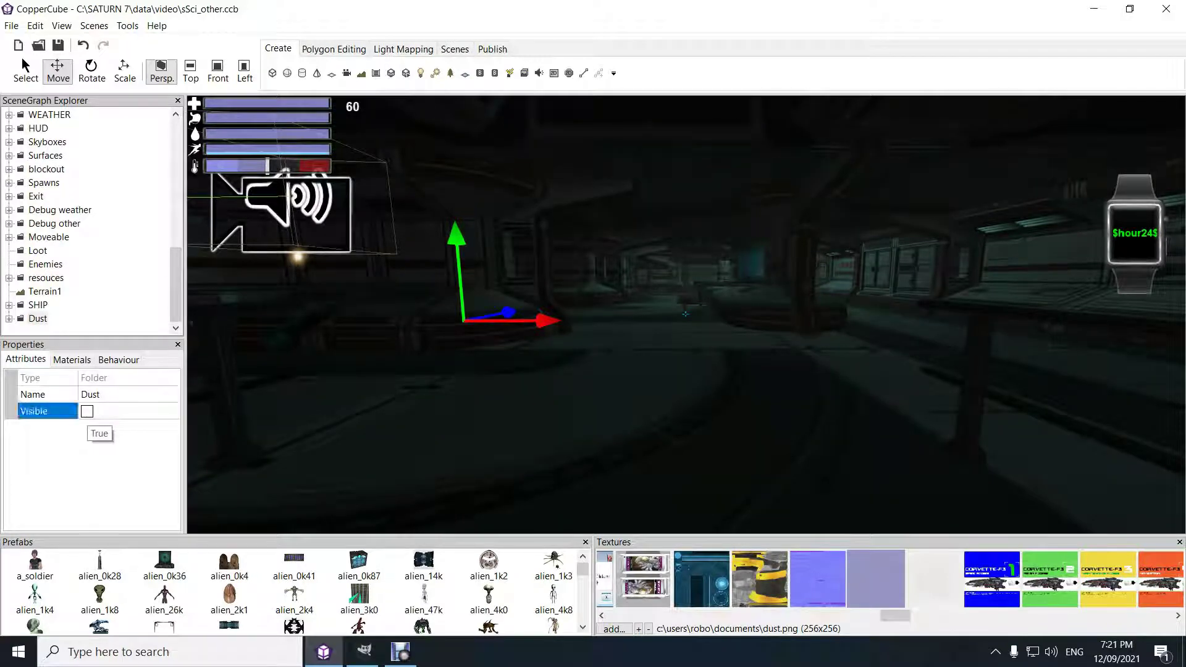
click(86, 411)
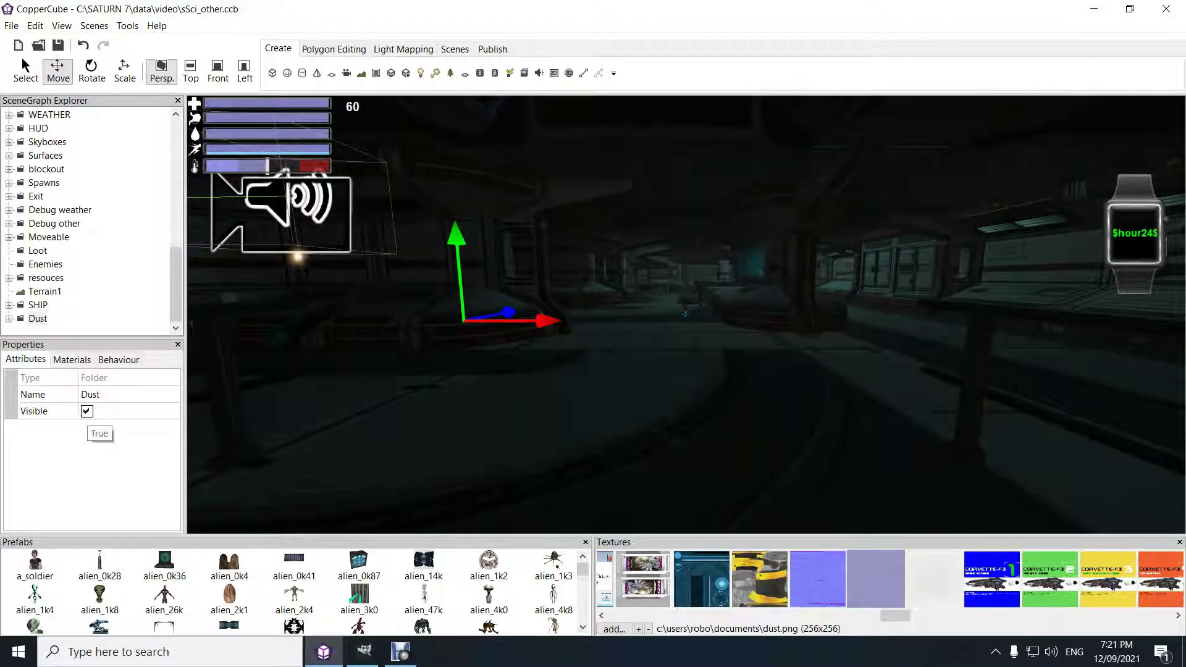
click(86, 412)
right_drag(433, 346, 562, 343)
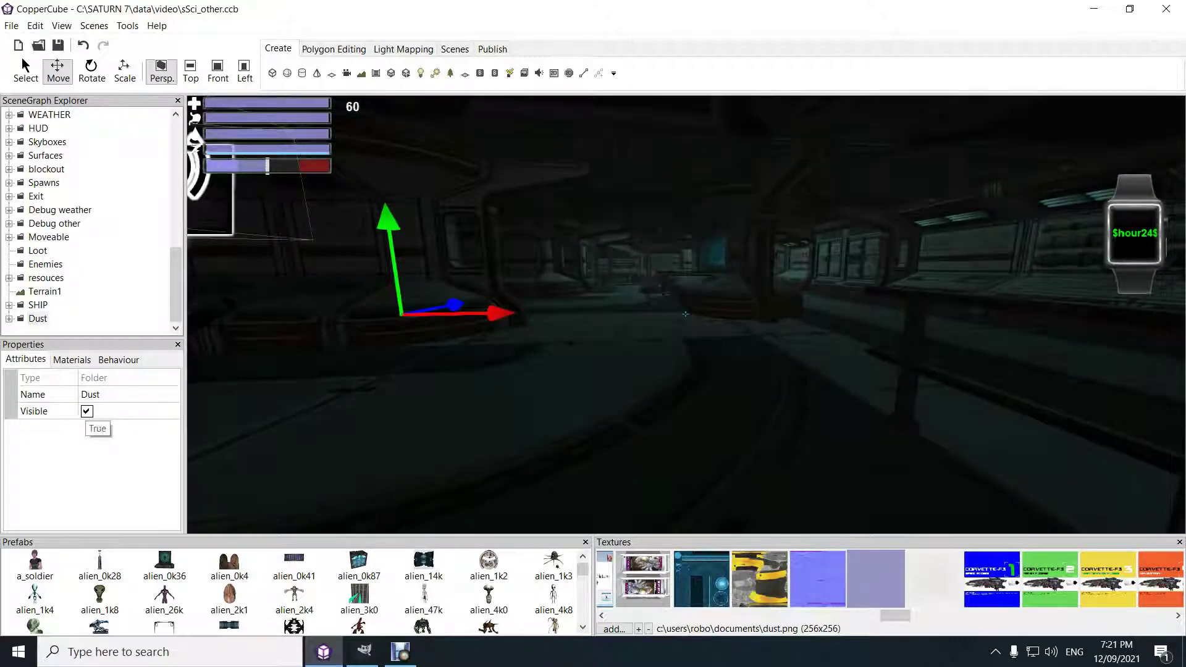
click(88, 411)
click(87, 411)
click(87, 411)
click(87, 411)
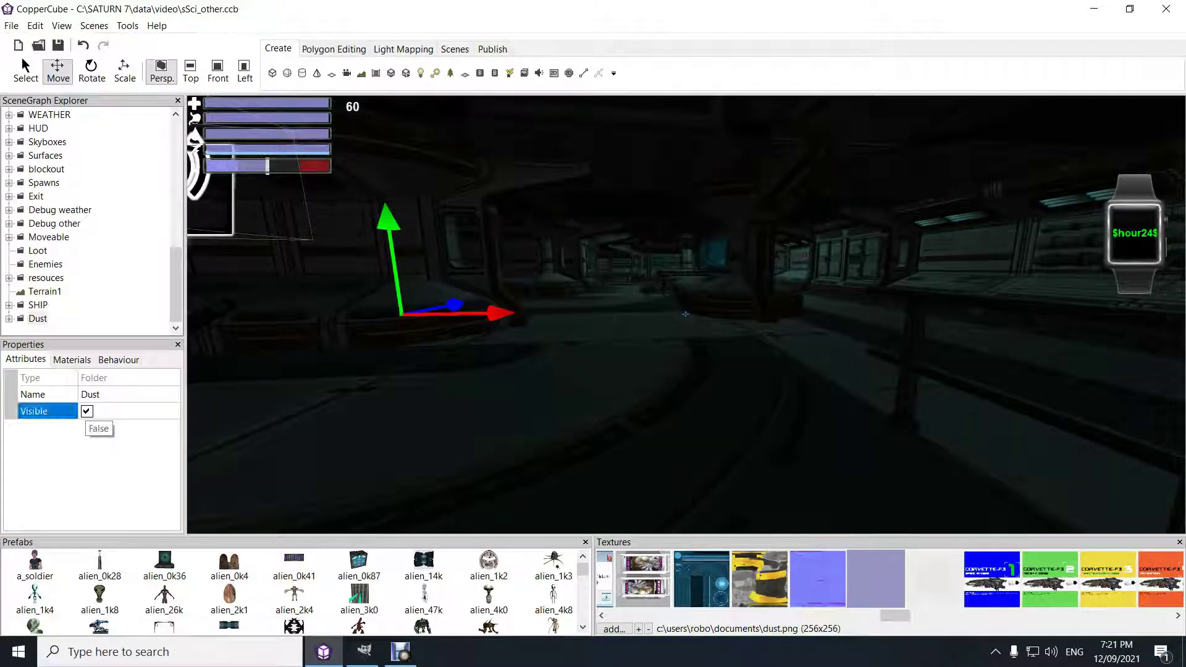
click(87, 412)
click(88, 412)
- Set the ambient light of the sSci scene to 45, 45, 45
mouse_move(618, 370)
mouse_down()
mouse_move(618, 309)
mouse_move(581, 364)
mouse_move(612, 358)
mouse_up()
key(w)
key(w)
drag(686, 314, 664, 298)
key(w)
key(w)
key(w)
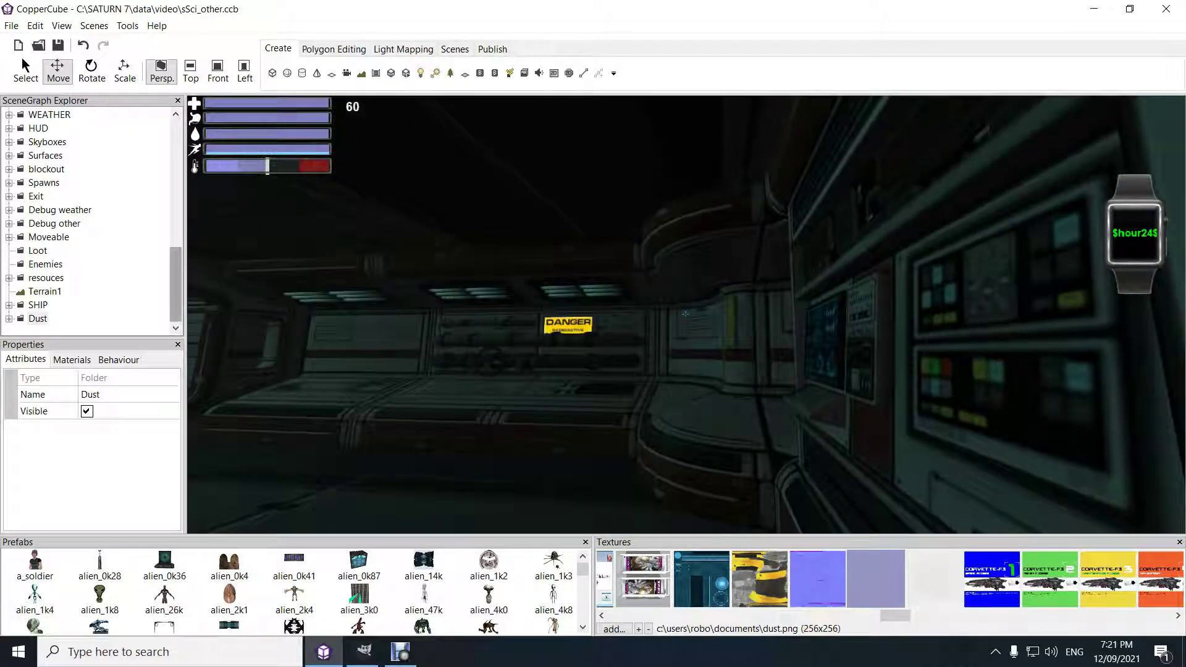
drag(175, 281, 175, 149)
click(25, 115)
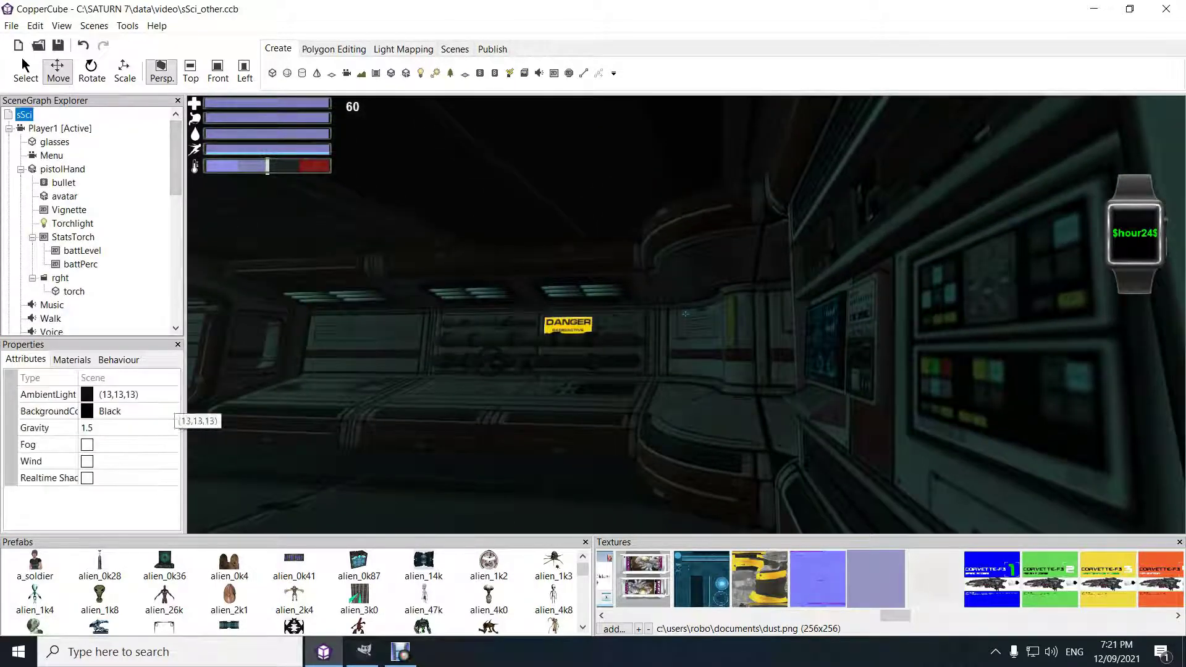
double_click(172, 396)
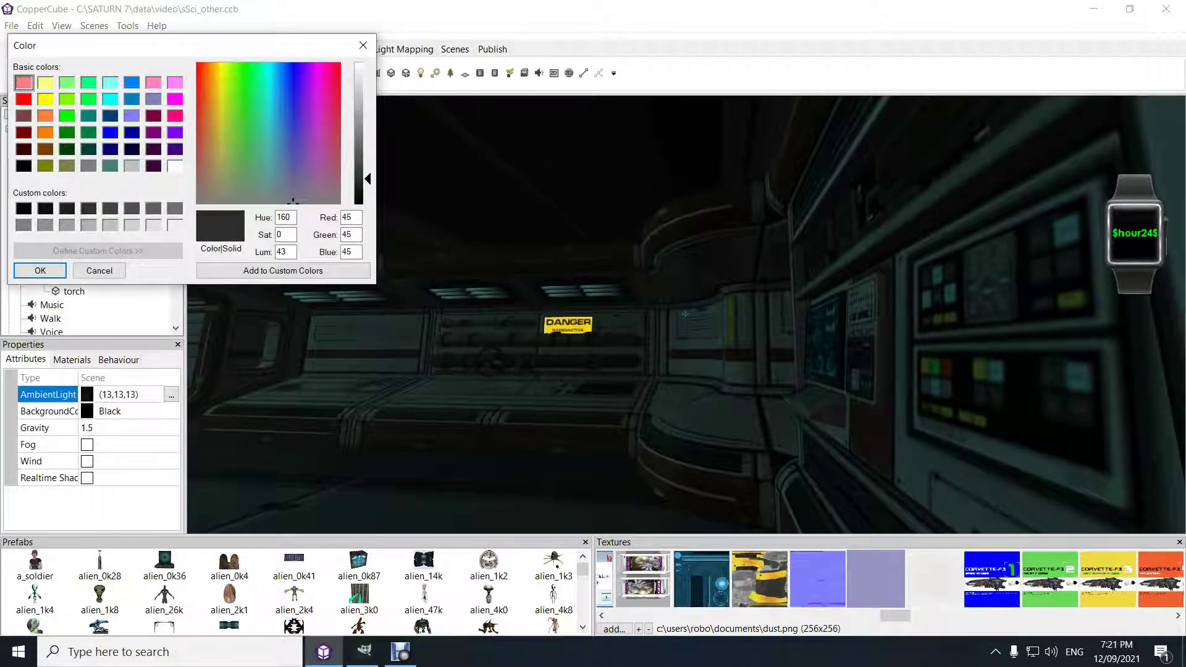
click(40, 271)
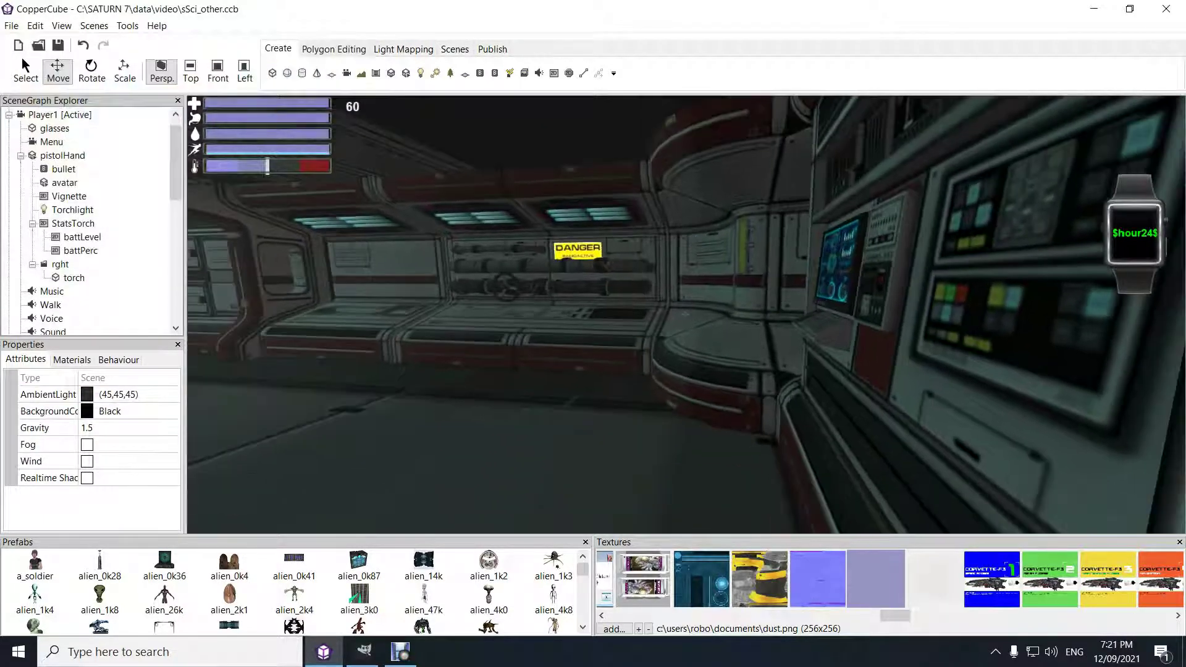
- Move through the brighter ship interior and examine the dust haze from several viewpoints, including near the window and the door
mouse_move(685, 314)
mouse_down()
mouse_move(685, 364)
mouse_move(679, 314)
mouse_move(707, 314)
mouse_up()
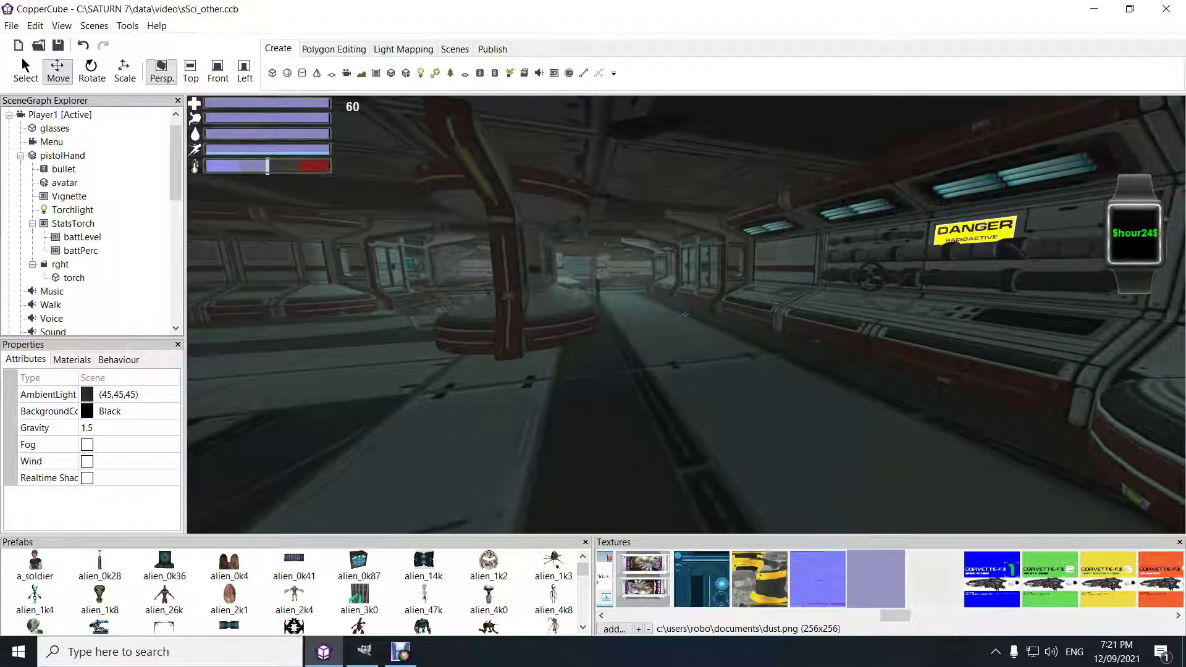
drag(686, 314, 707, 304)
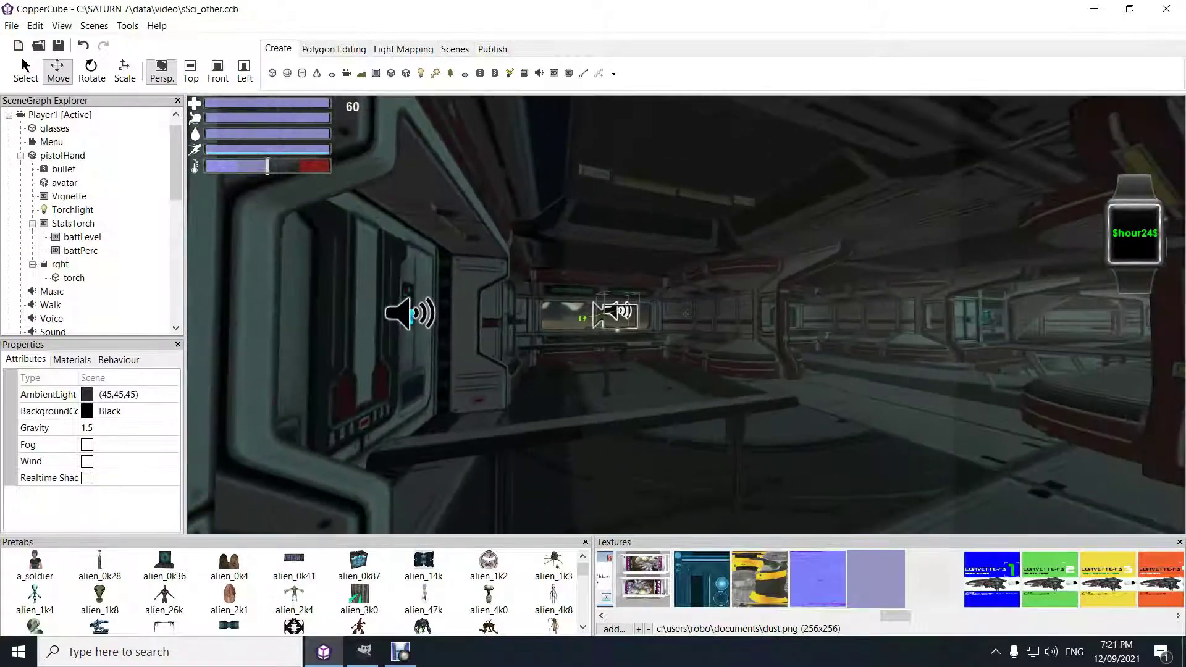
scroll(685, 314, up, 3)
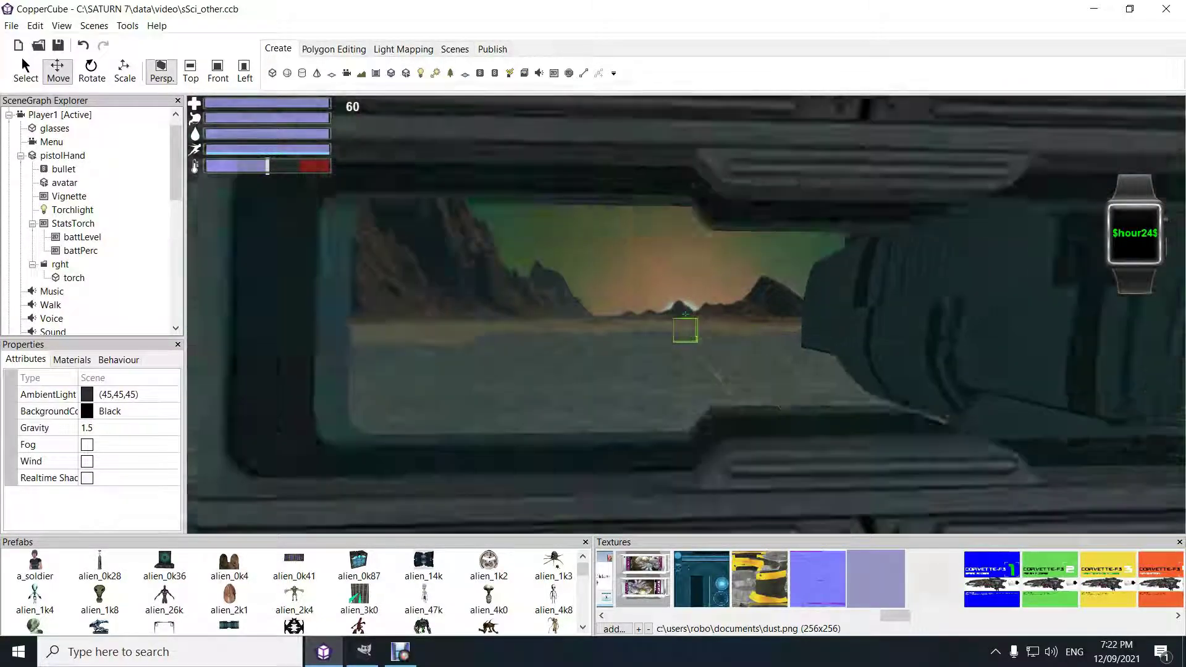
drag(675, 314, 686, 314)
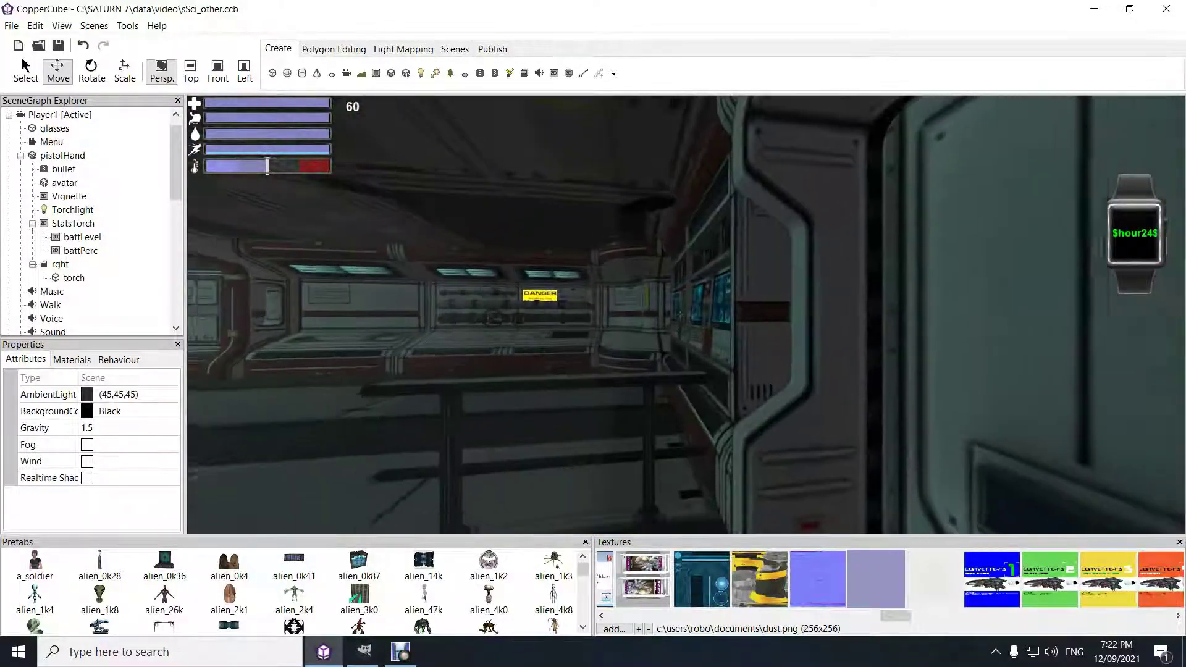
drag(680, 315, 685, 314)
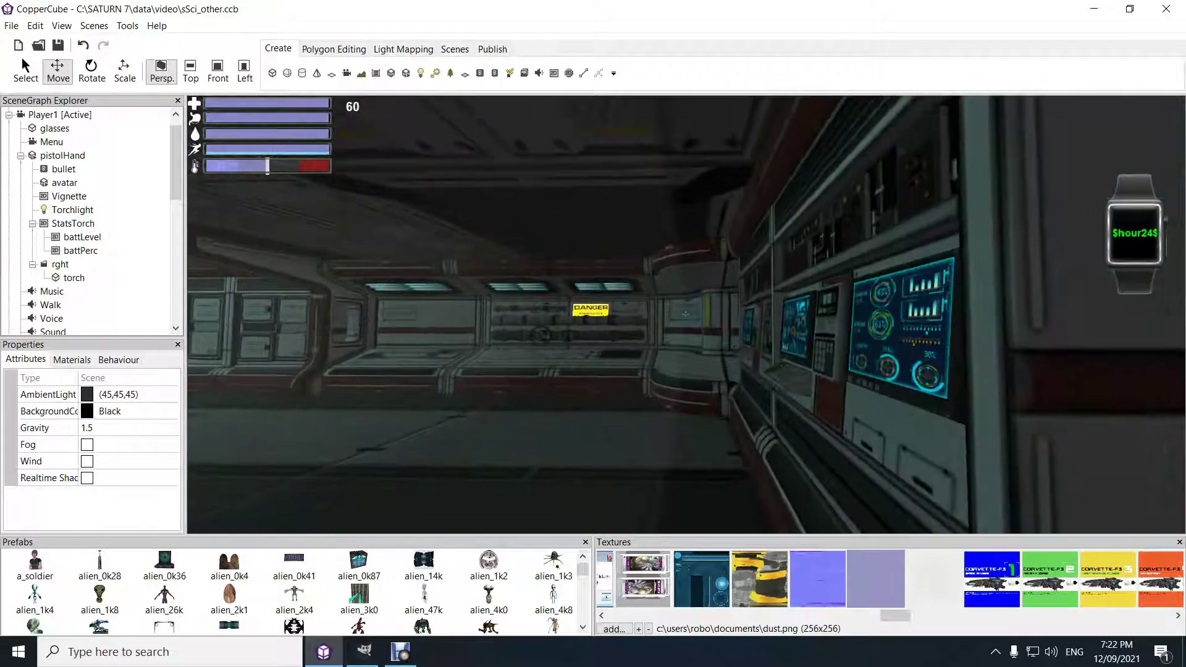
scroll(686, 313, up, 3)
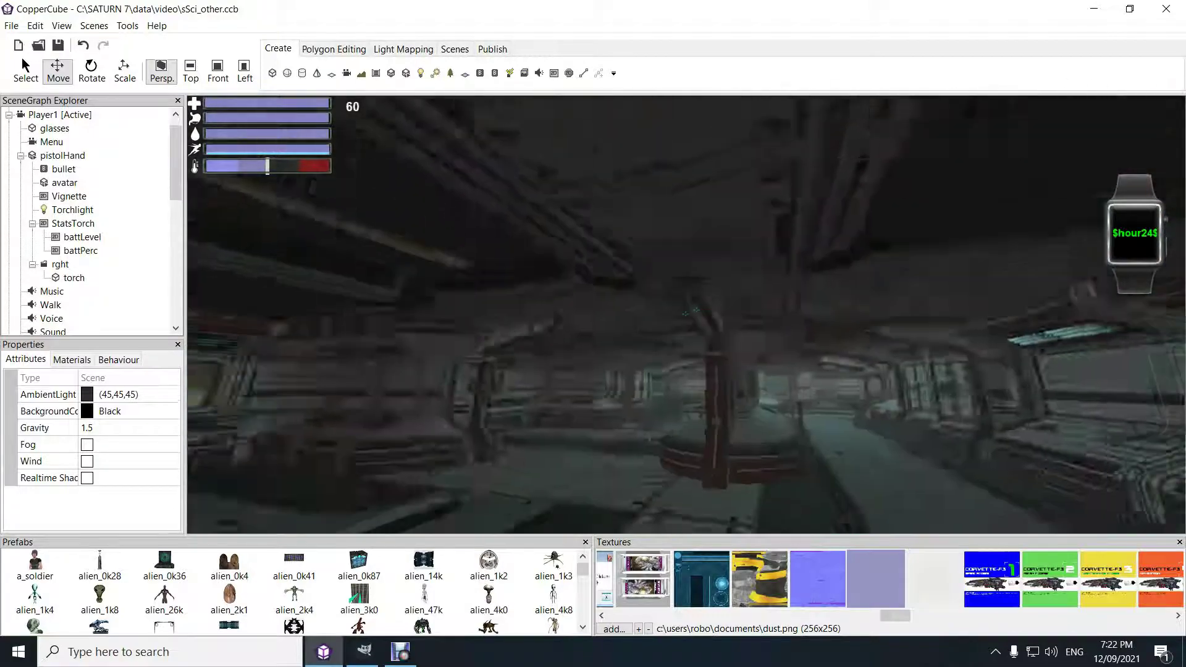
drag(686, 314, 679, 316)
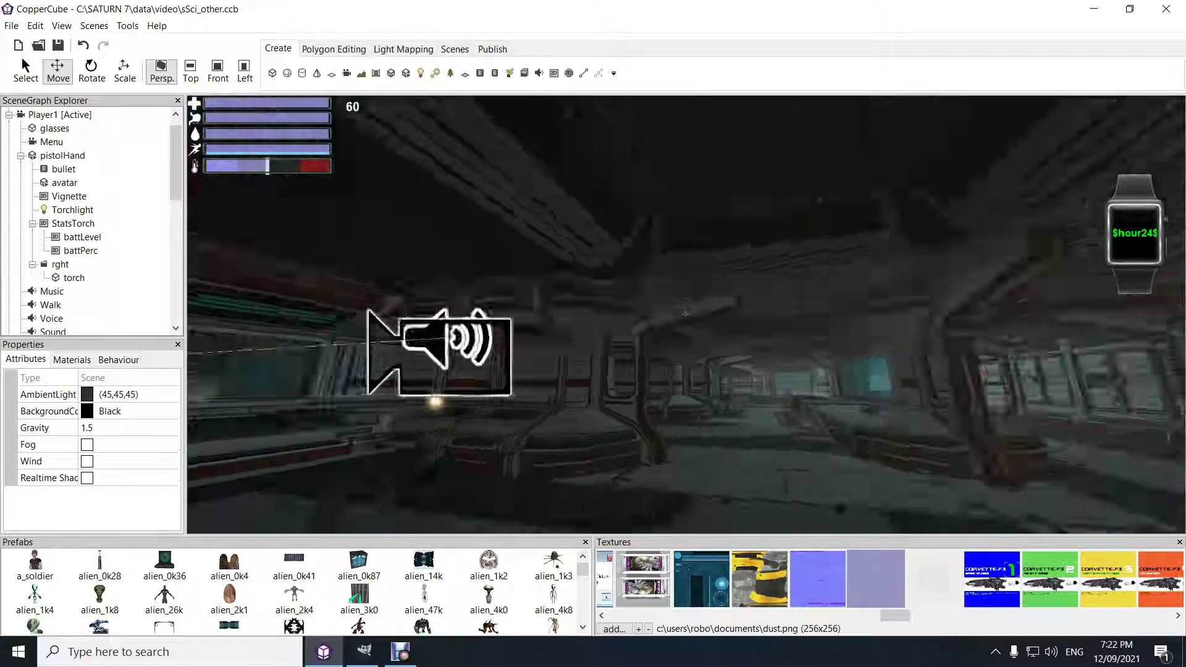
key(Up)
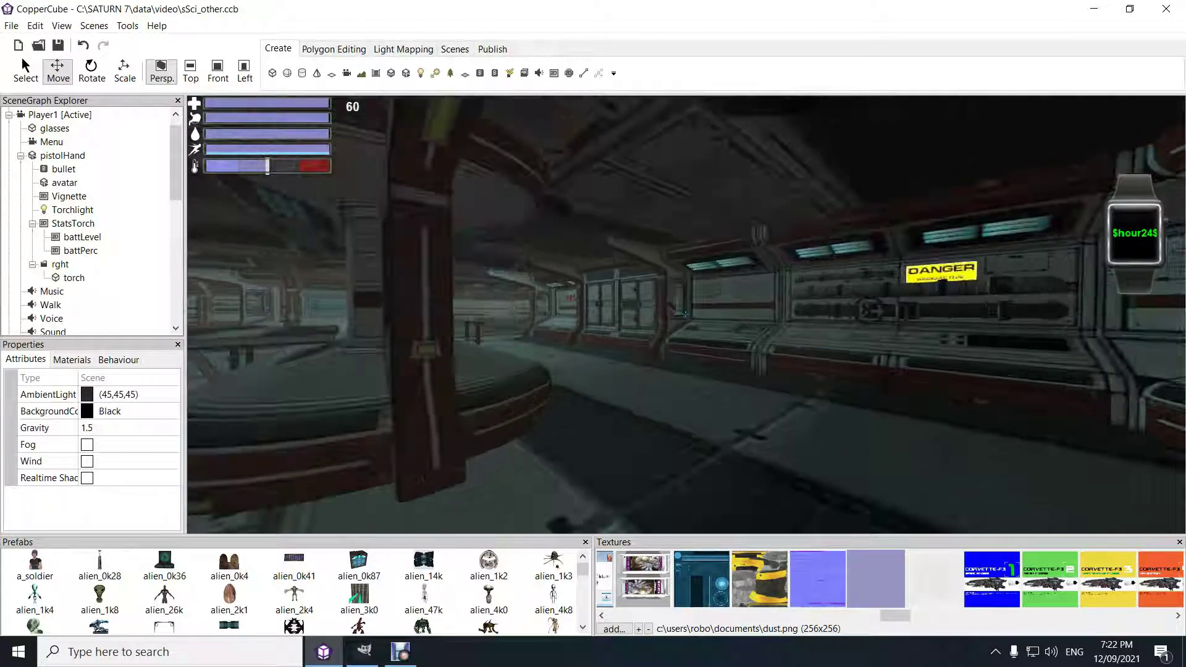
drag(686, 314, 685, 314)
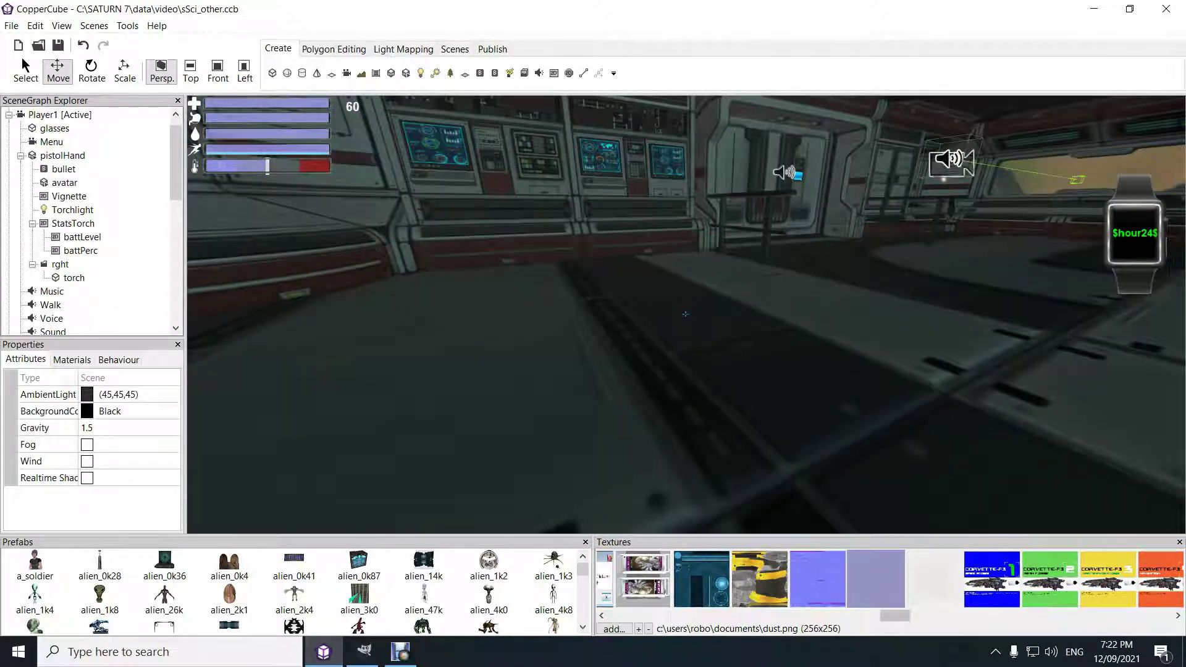
- Apply the window.png texture to the dust4 plane in the Dust folder
click(936, 579)
drag(900, 616, 843, 616)
click(780, 580)
click(777, 579)
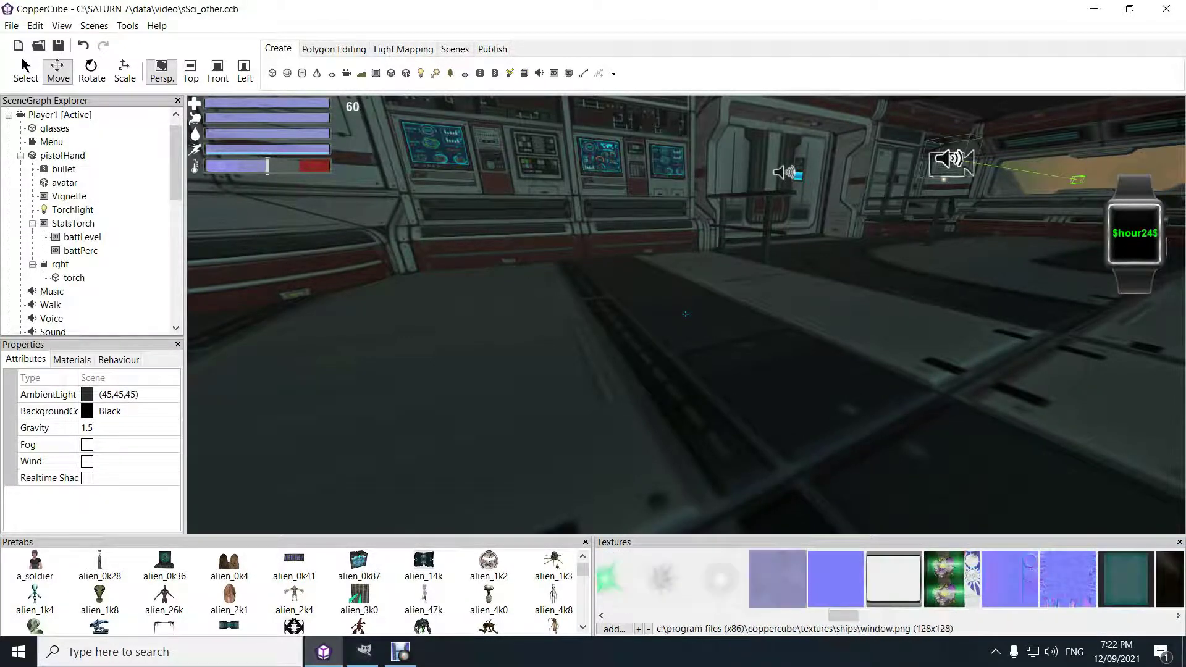
drag(175, 162, 175, 291)
click(8, 318)
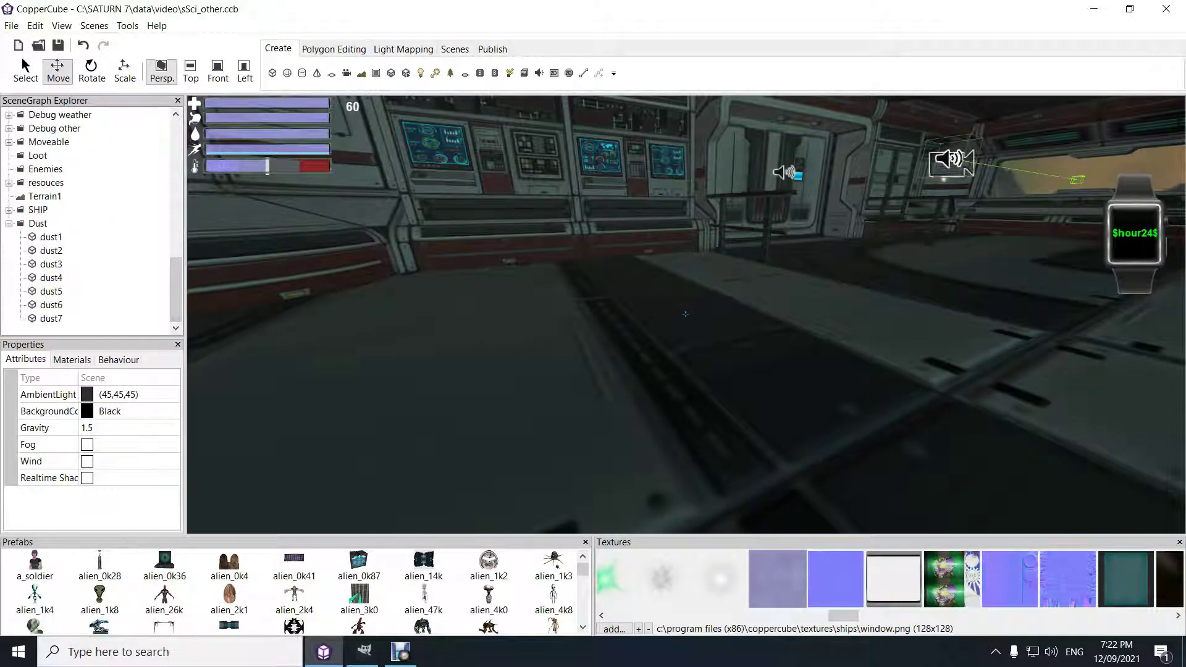
click(51, 292)
click(51, 278)
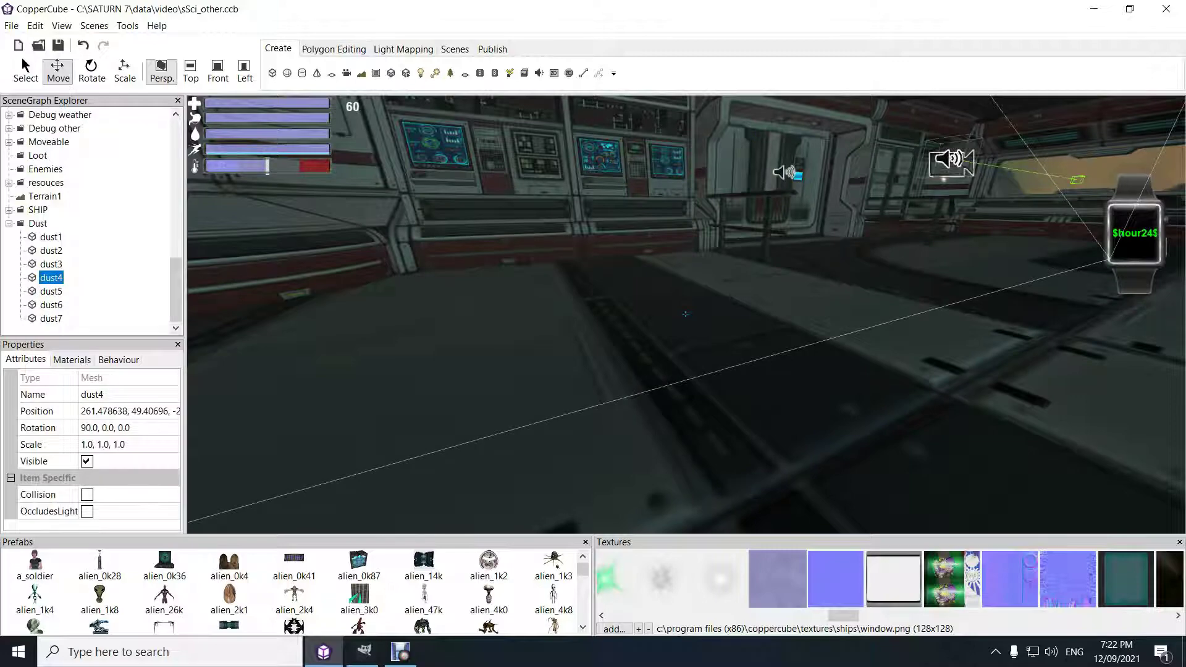
click(72, 359)
click(81, 429)
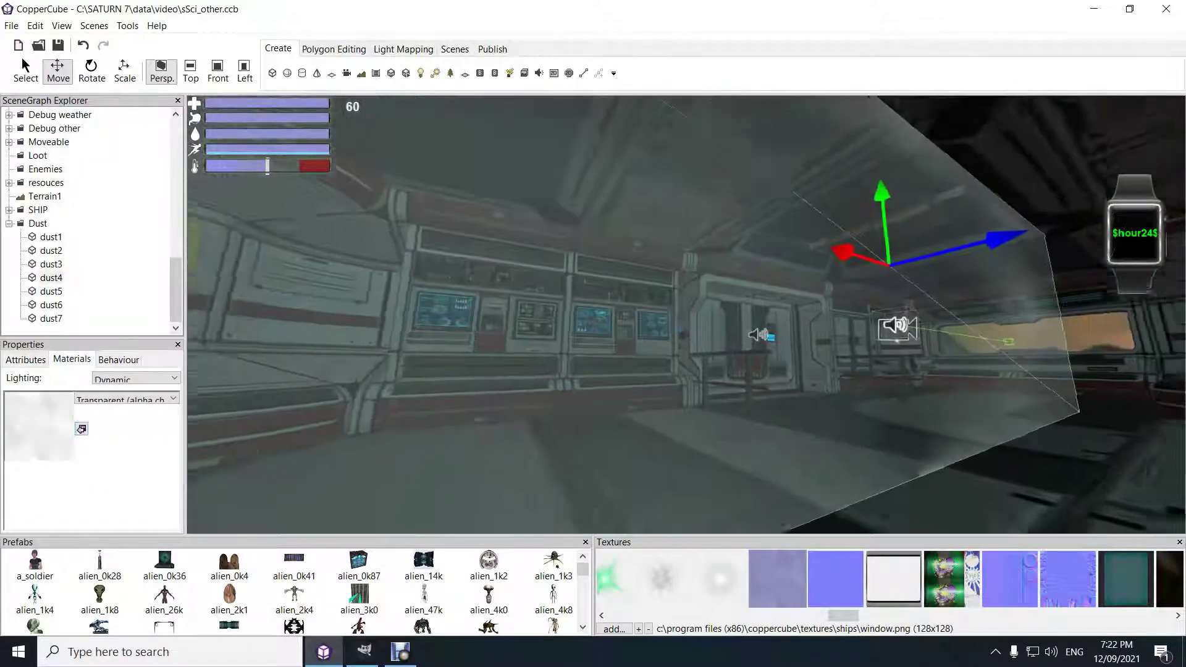
- Move around the dust4 plane and examine how the window.png texture looks on it from different sides
mouse_move(686, 315)
mouse_down()
mouse_move(655, 290)
mouse_move(494, 247)
mouse_move(470, 340)
mouse_move(797, 352)
mouse_move(723, 327)
mouse_move(704, 333)
mouse_move(686, 278)
mouse_move(618, 309)
mouse_move(668, 290)
mouse_move(685, 315)
mouse_up()
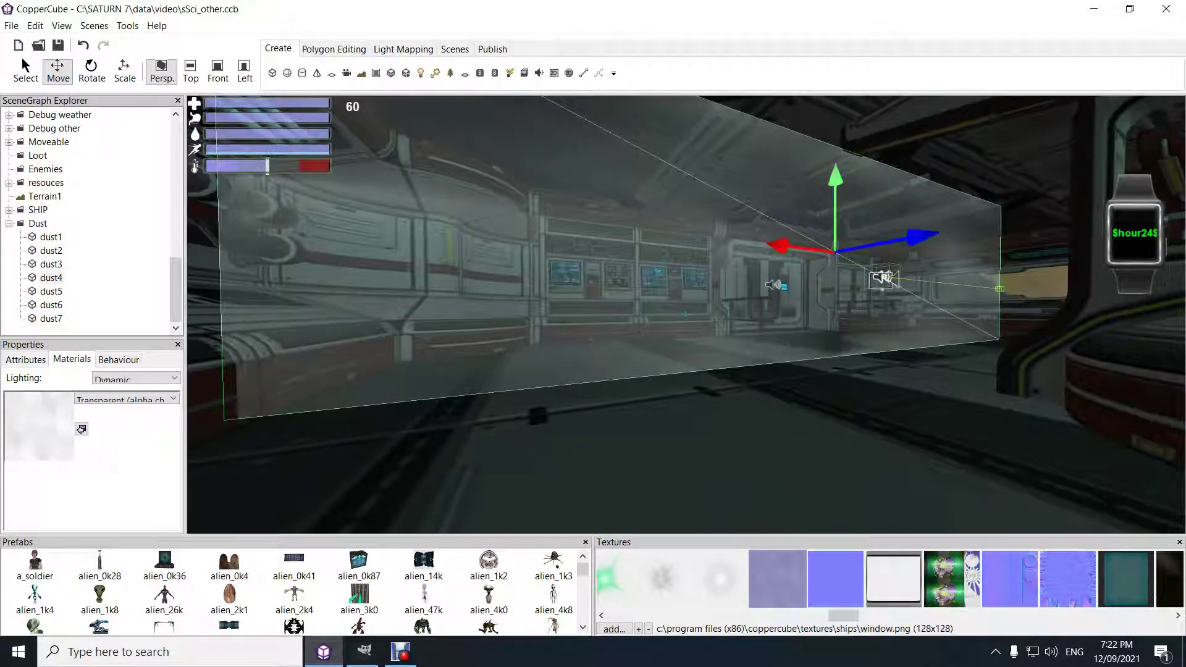
drag(686, 314, 599, 284)
drag(685, 367, 890, 389)
key(Up)
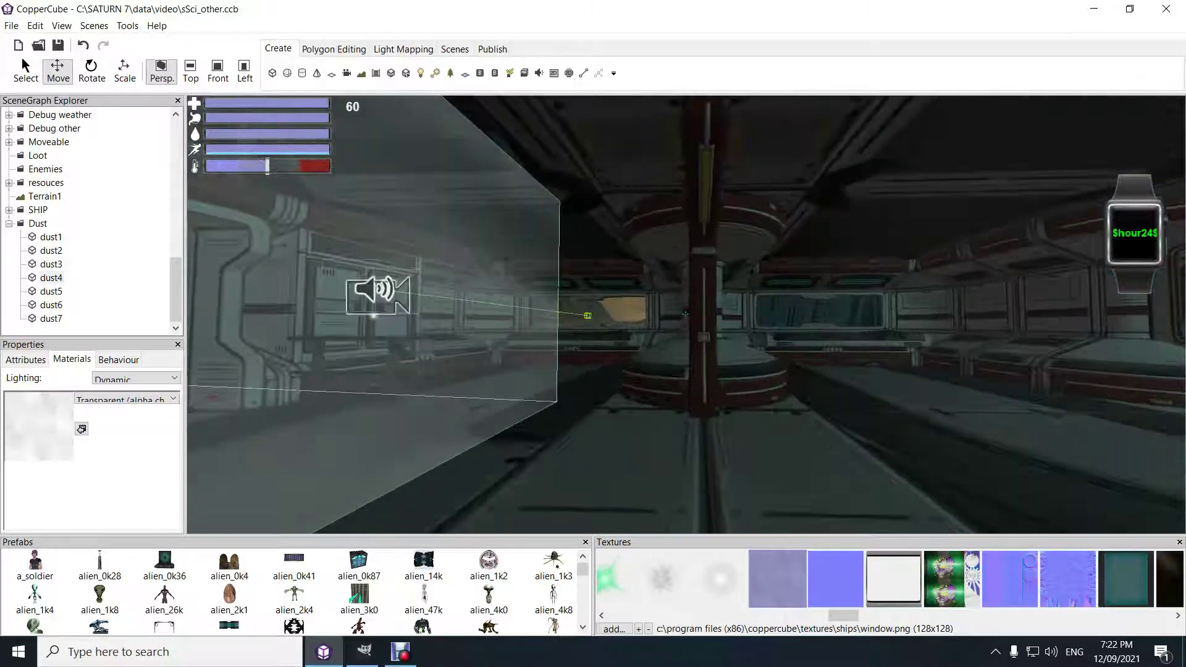
drag(685, 314, 605, 383)
key(Up)
drag(798, 237, 685, 304)
key(Up)
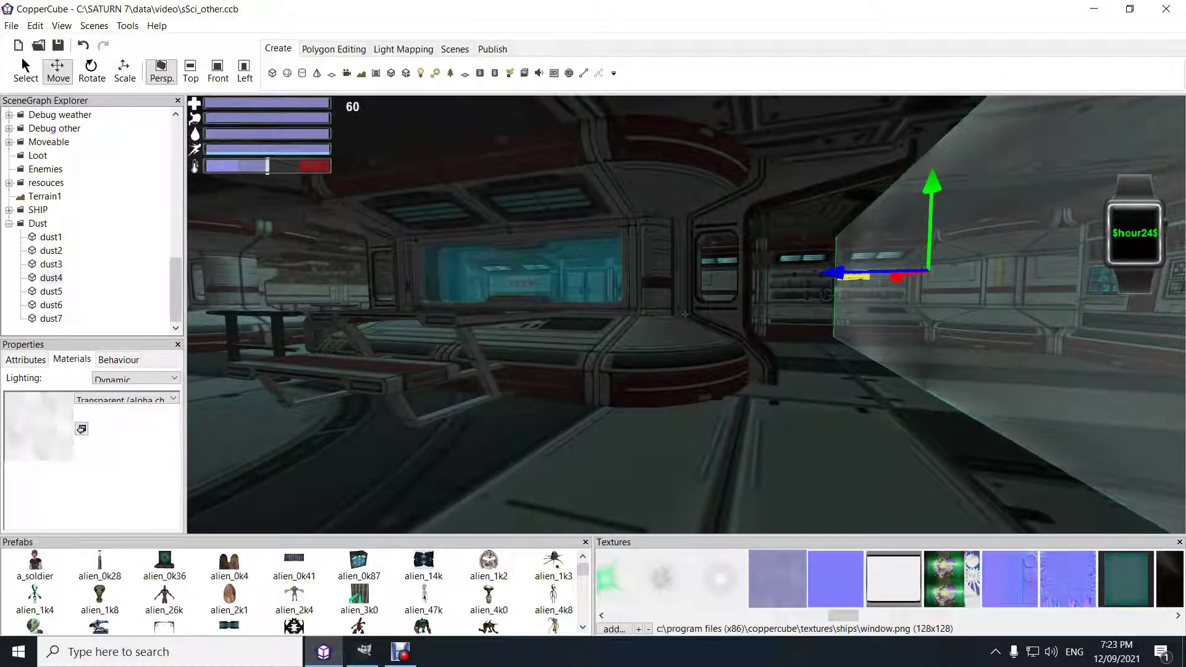
- Select the dust3 plane and examine how its texture looks in the neighbouring room
click(51, 265)
drag(685, 314, 532, 340)
key(Down)
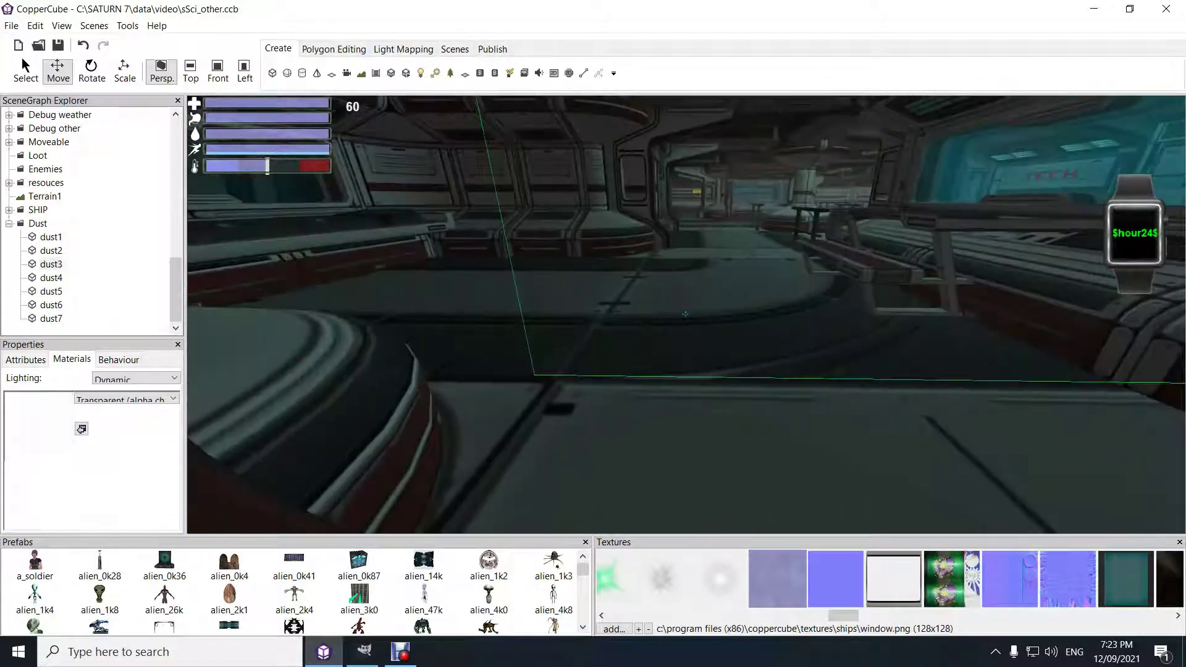
drag(685, 314, 803, 260)
key(Down)
- Examine the edges and haze of the dust4 plane in front of the door and the control panels
drag(686, 314, 1038, 318)
drag(685, 314, 550, 237)
mouse_move(685, 314)
mouse_down()
mouse_move(708, 330)
mouse_move(694, 314)
mouse_up()
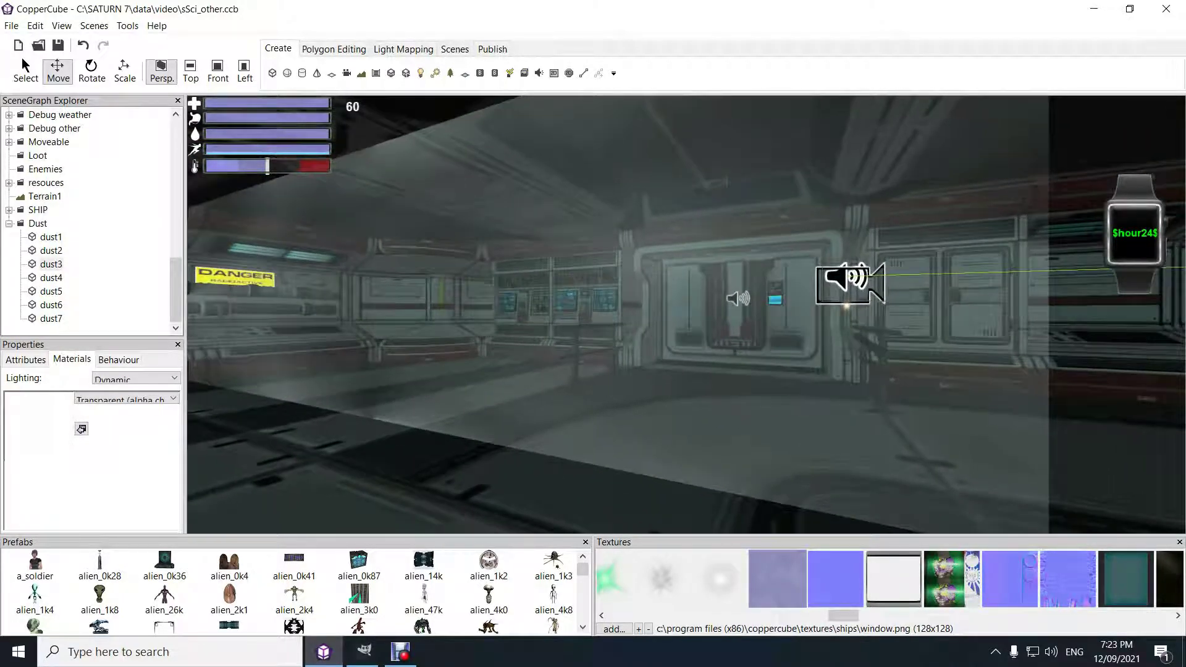
drag(685, 314, 703, 320)
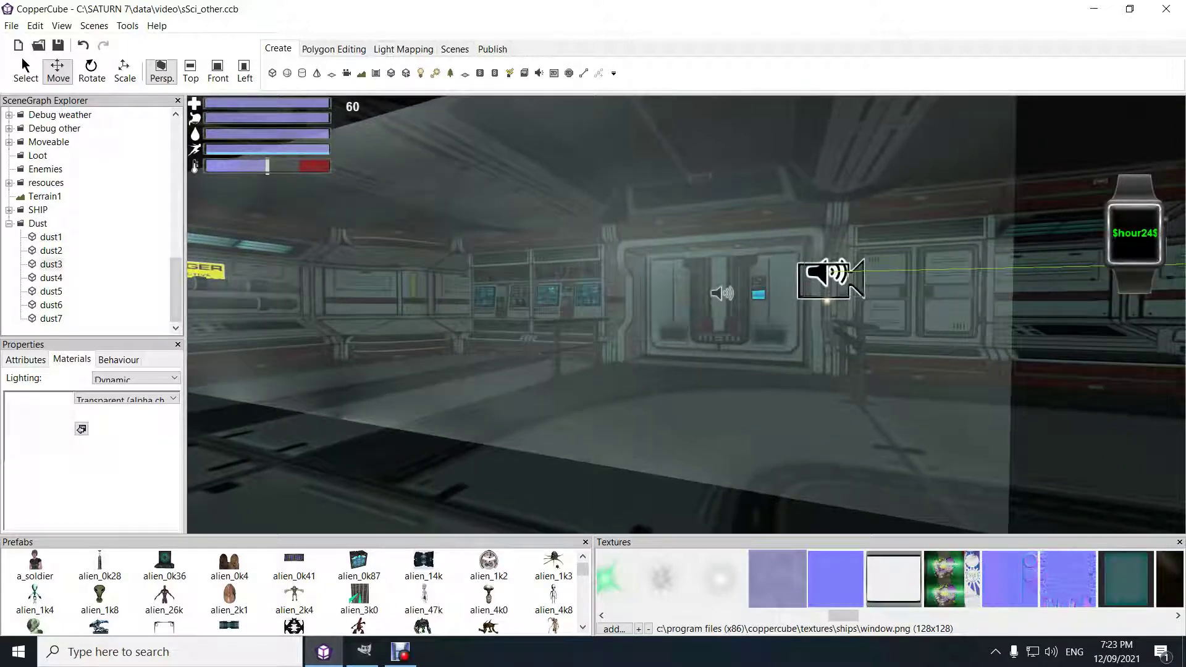
mouse_move(685, 314)
mouse_down()
mouse_move(735, 314)
mouse_move(624, 314)
mouse_move(695, 314)
mouse_up()
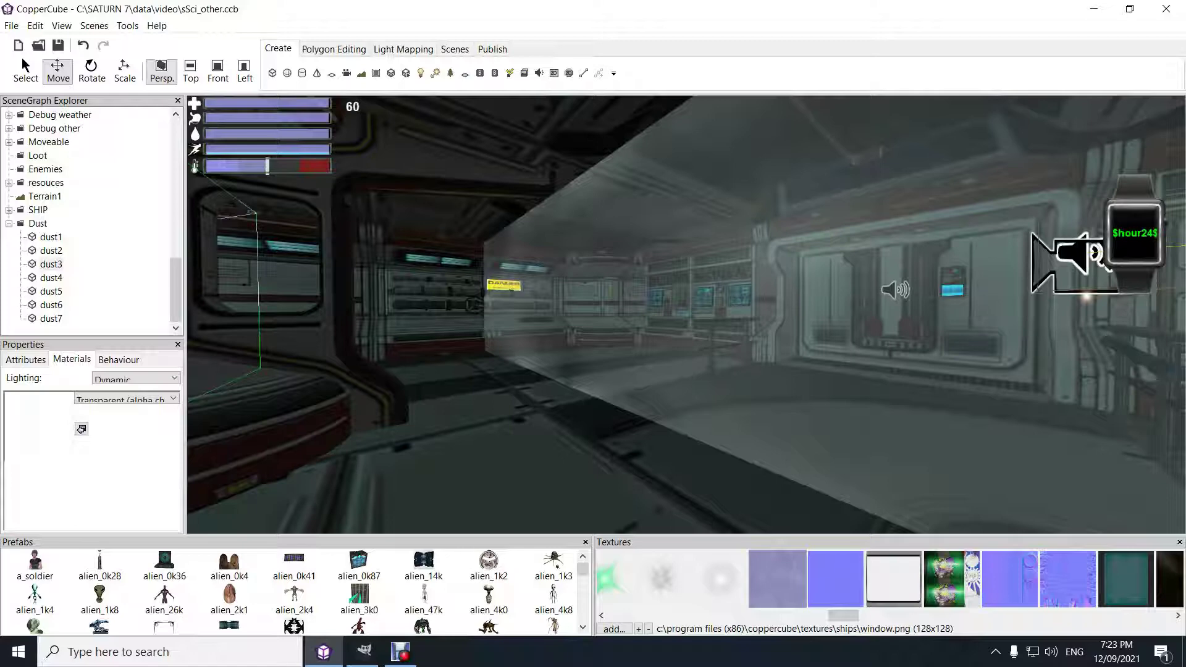
drag(686, 315, 824, 294)
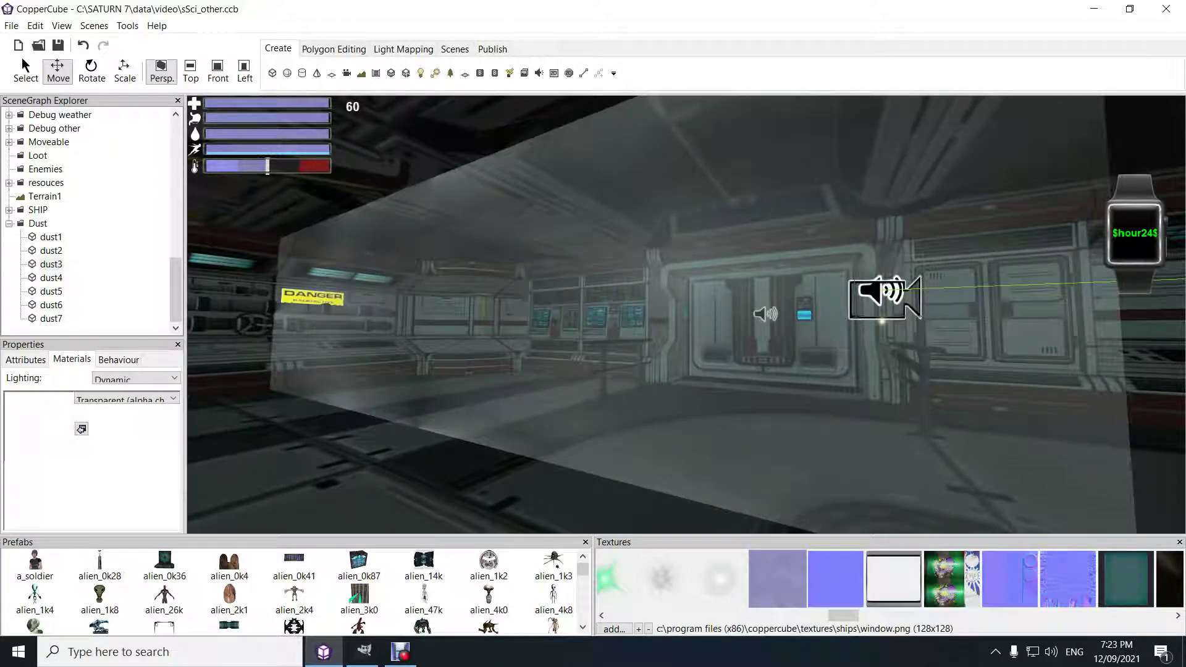
drag(825, 294, 824, 298)
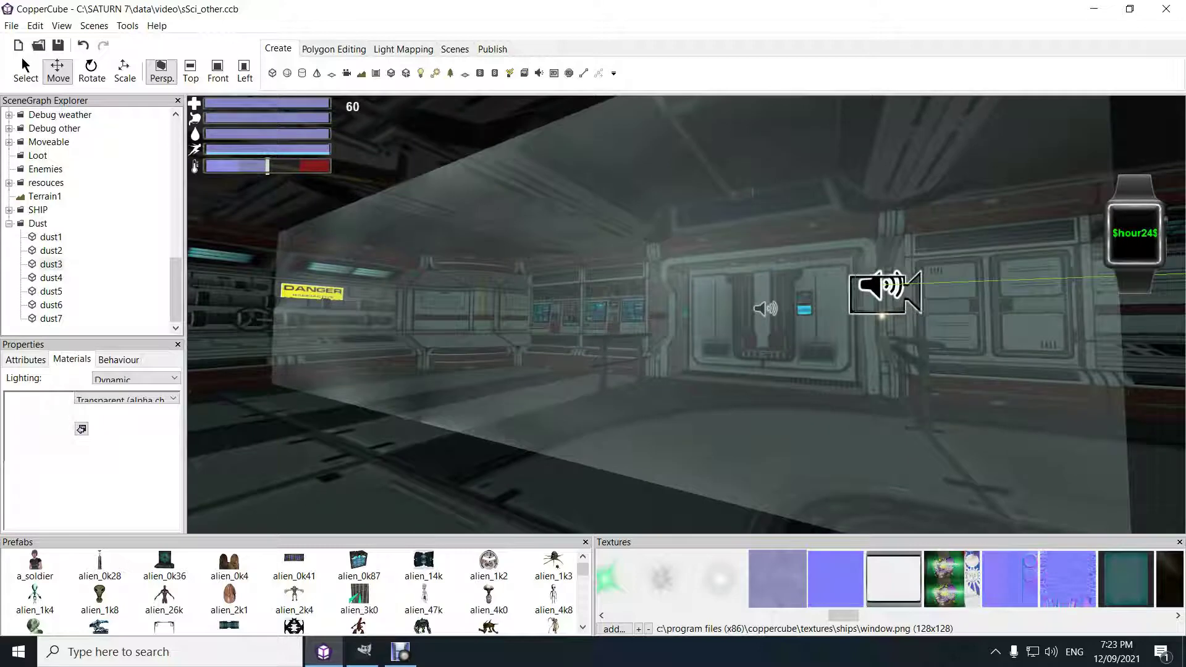
drag(686, 315, 712, 367)
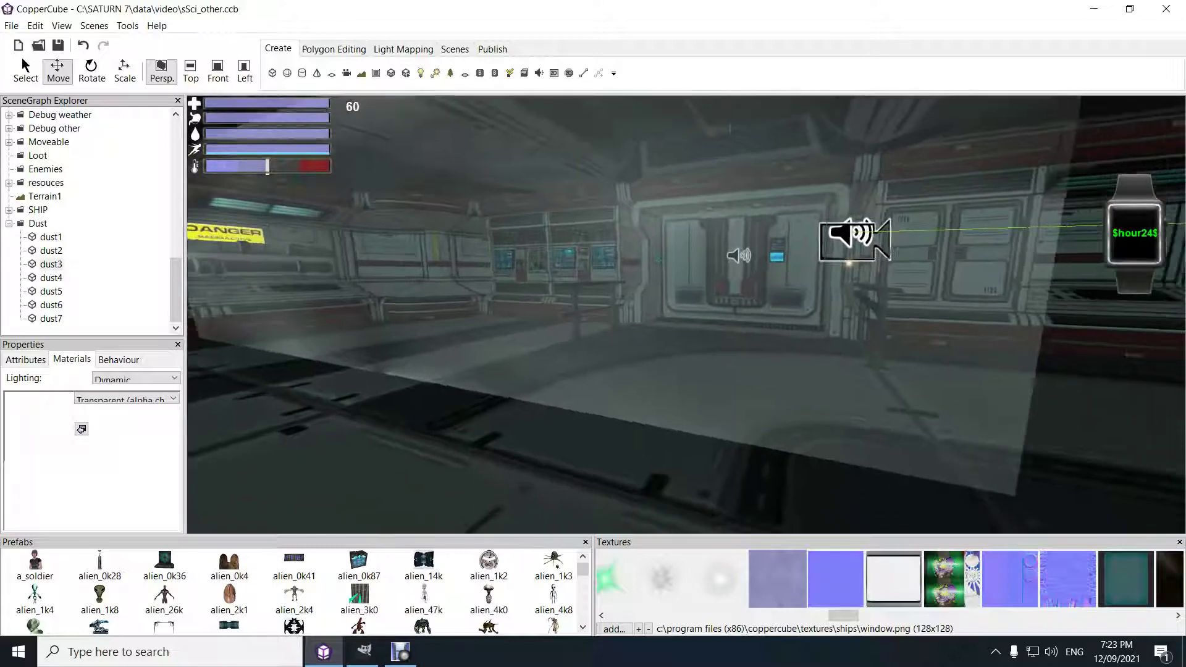
drag(699, 435, 681, 415)
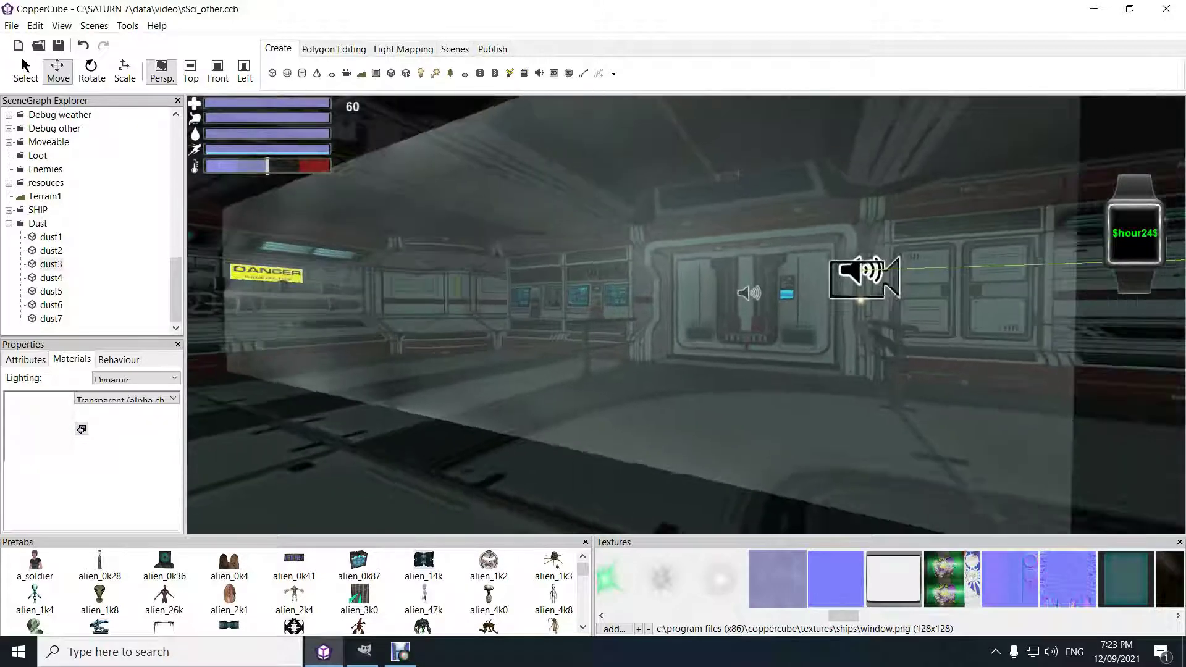
- Replace the texture on the large dust plane across the room with the 256x256 dust.png and view the haze from another angle
click(681, 415)
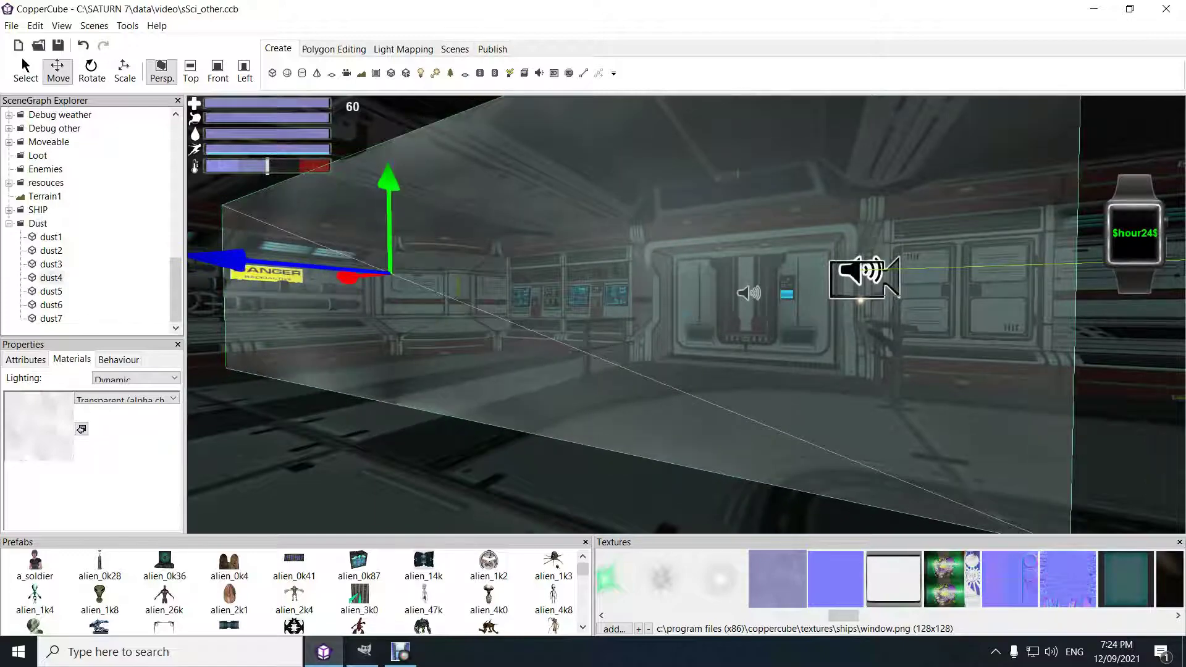
right_drag(686, 314, 480, 324)
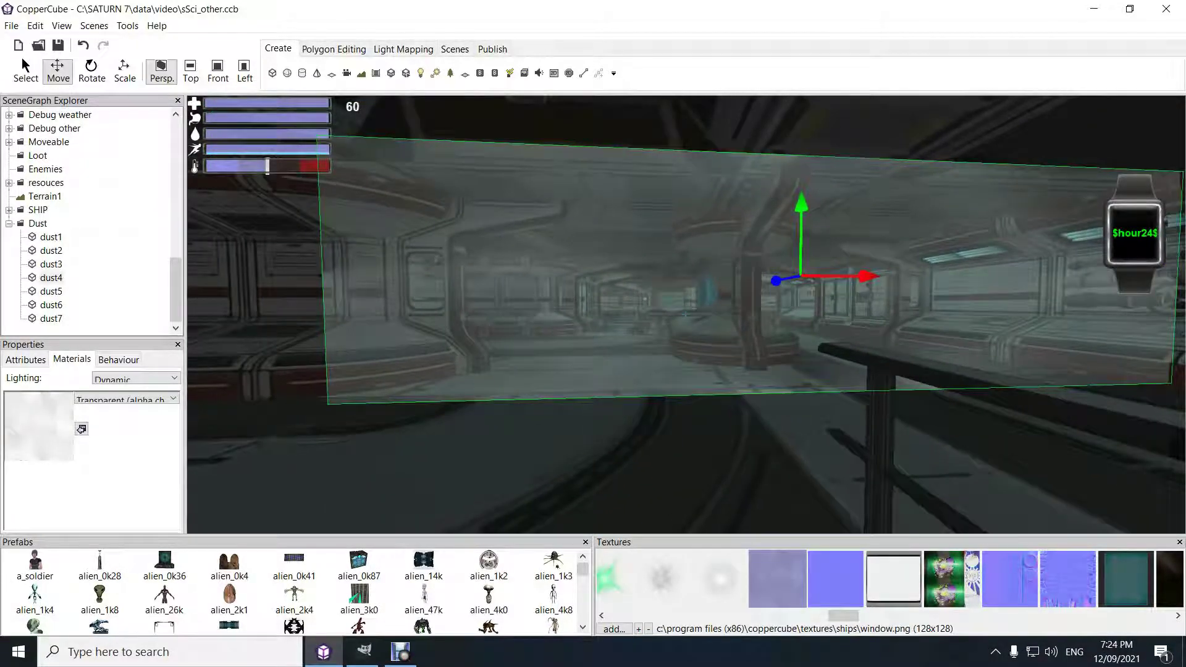
drag(844, 616, 897, 616)
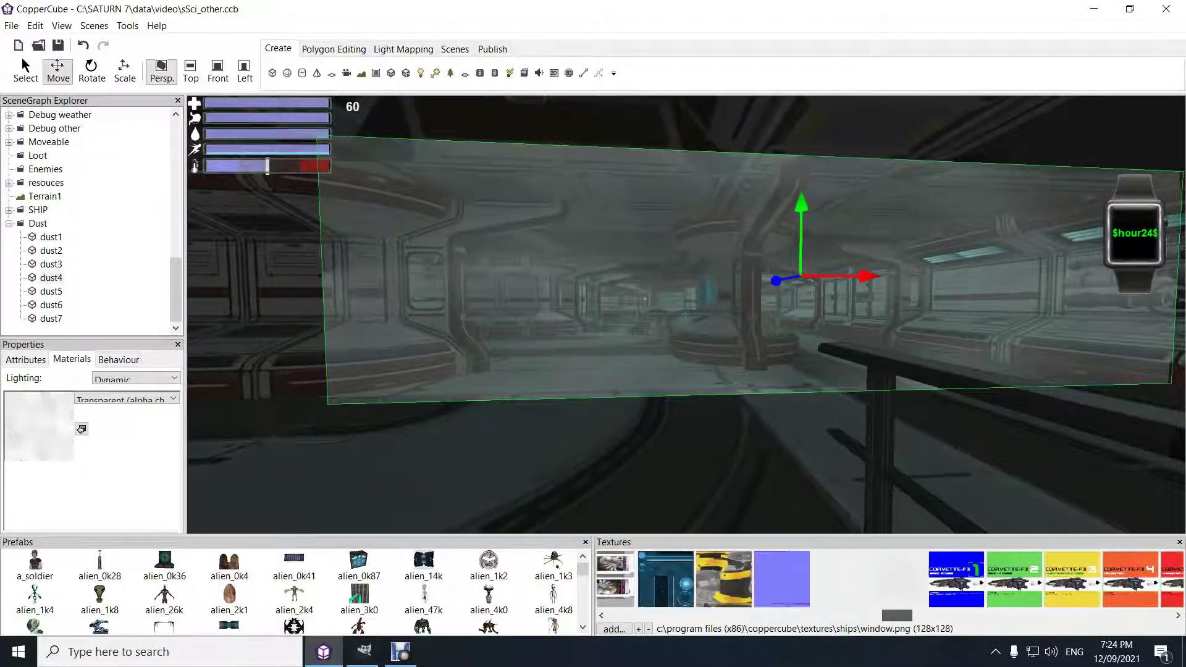
click(898, 580)
click(841, 579)
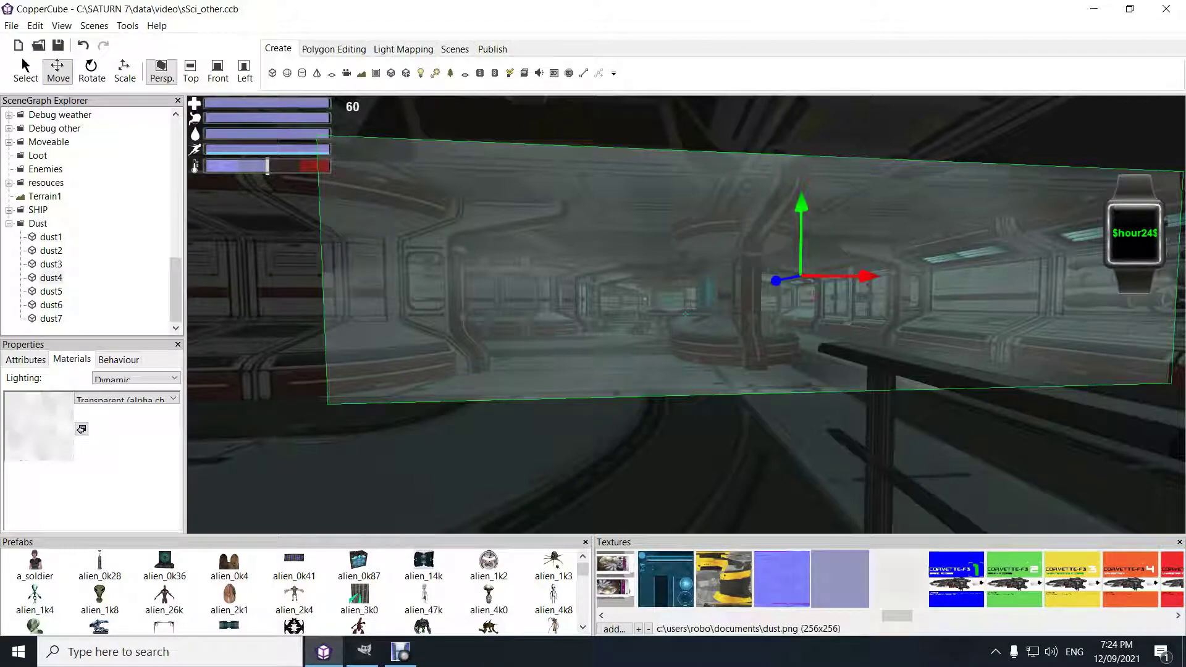
click(82, 428)
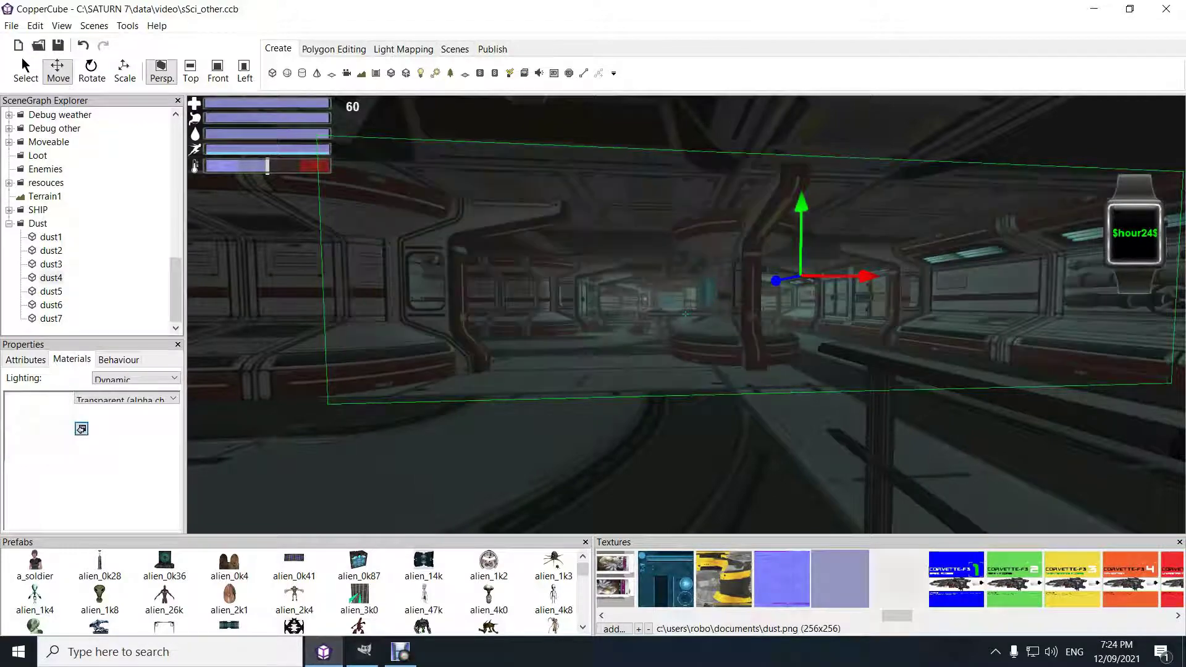
drag(556, 346, 927, 327)
drag(702, 315, 686, 314)
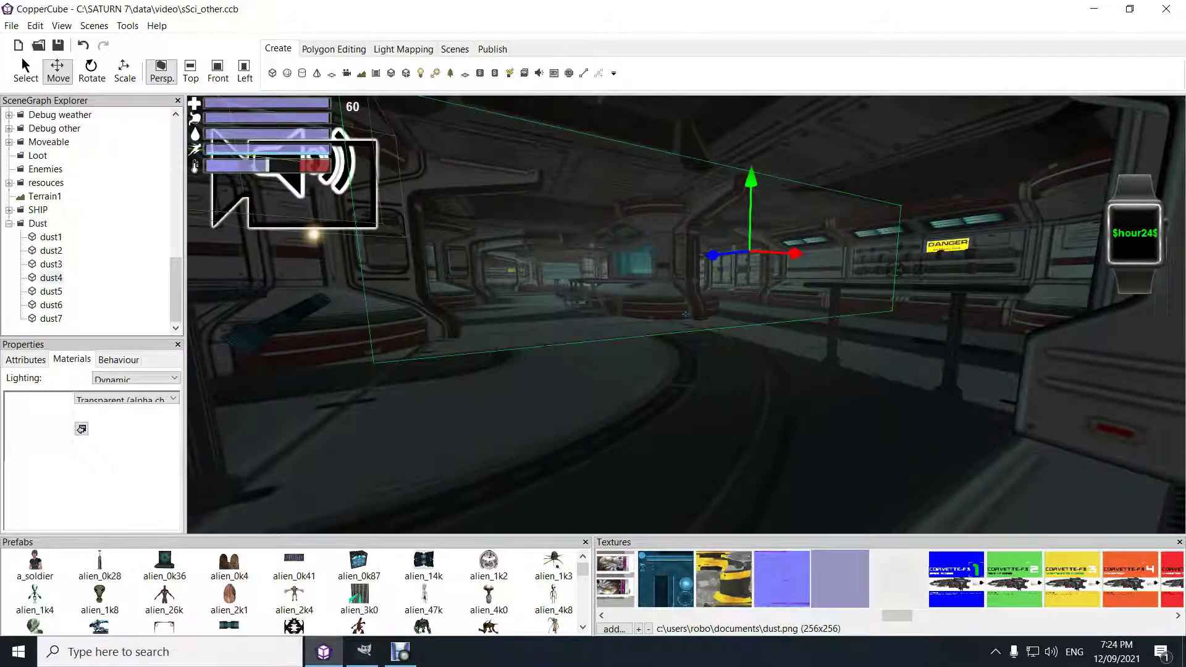
- Toggle the visibility of the whole Dust folder to compare the ship interior with and without the dust planes
click(26, 359)
click(51, 305)
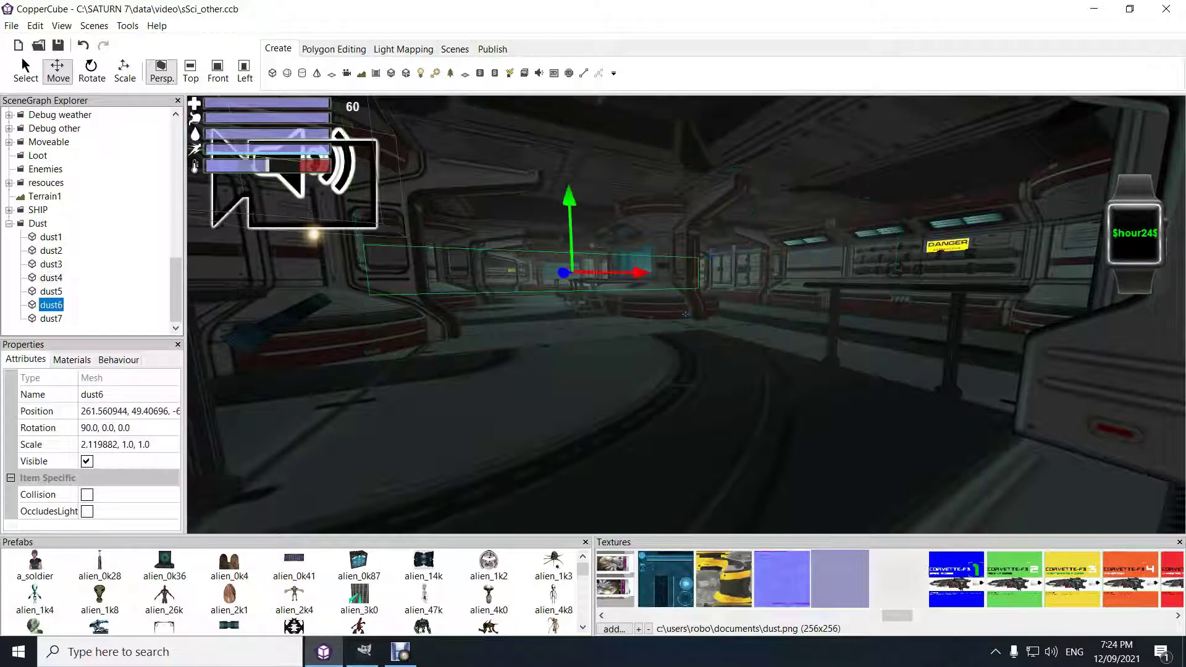
click(685, 315)
key(Up)
key(Up)
key(Up)
key(Up)
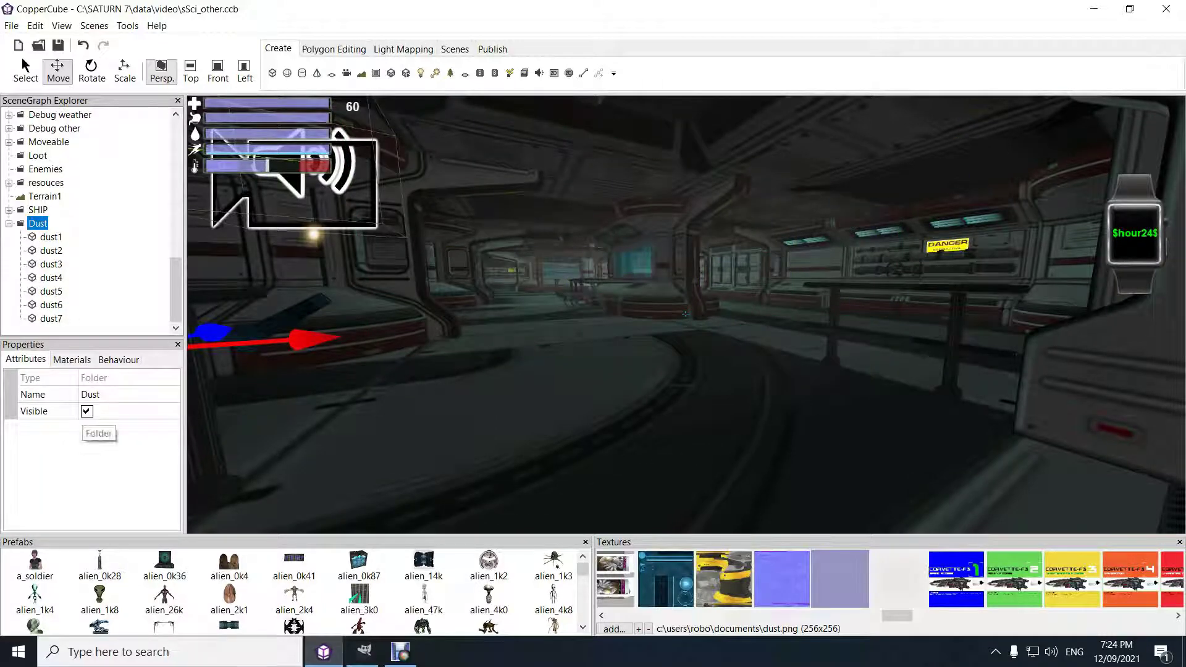
click(86, 412)
click(86, 412)
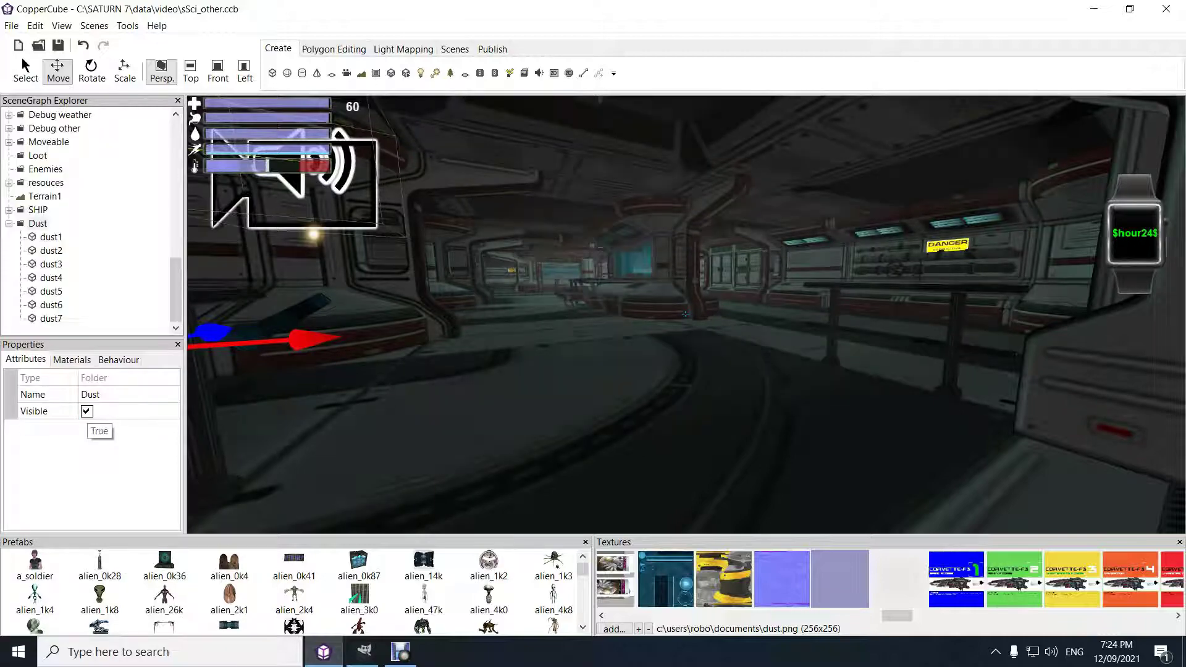
click(87, 412)
click(87, 411)
- Move through the ship's rooms and examine how the layered dust planes haze the distant areas
right_drag(556, 346, 457, 414)
key(w)
key(w)
key(w)
key(w)
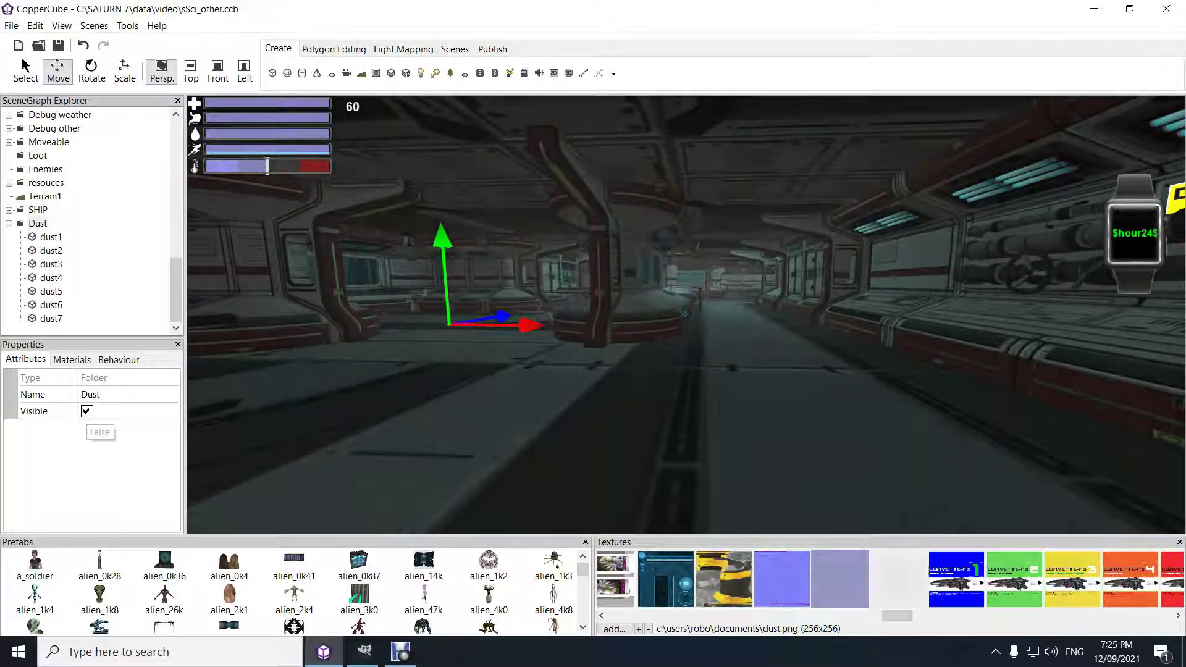
drag(685, 314, 659, 303)
key(w)
key(w)
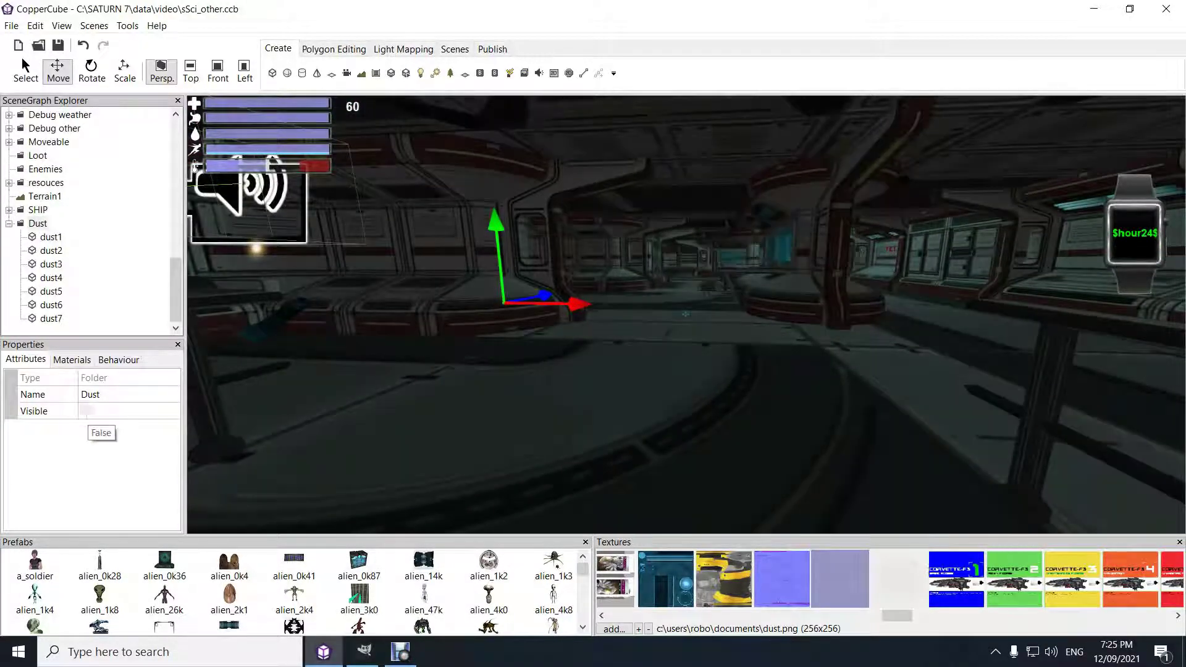
- Compare the corridor with the Dust folder hidden and shown, collapse the folder's list, and leave it visible
click(86, 411)
click(9, 223)
click(86, 411)
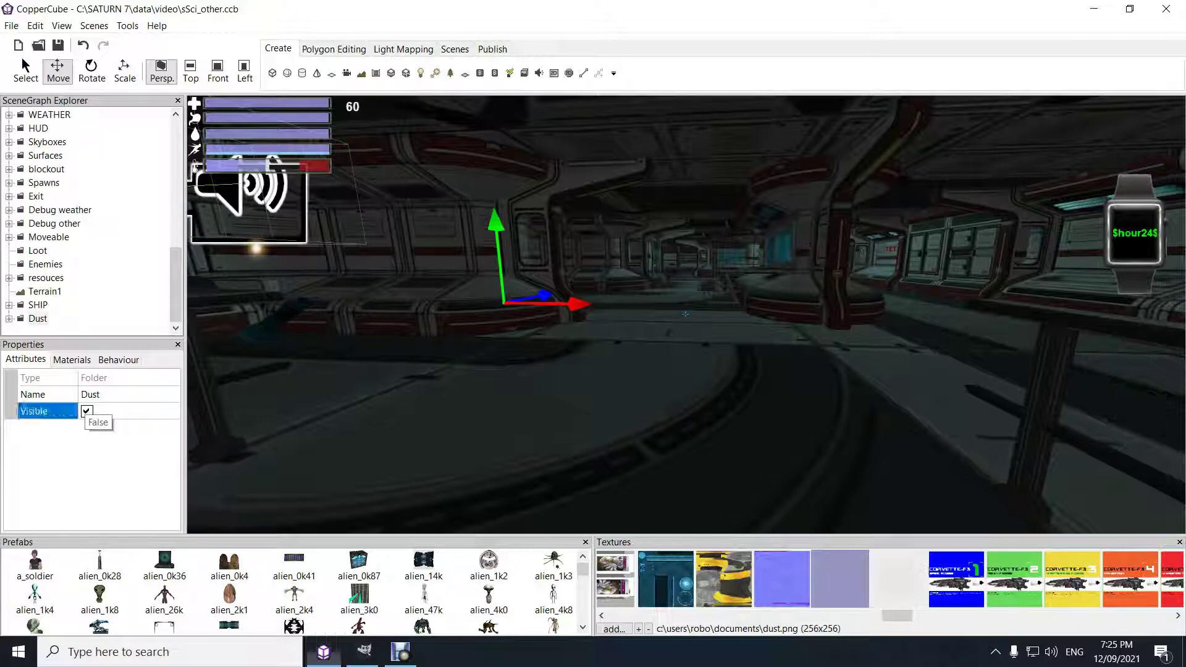
- Show the attributes of the sSci scene root, including its ambient light and fog settings
scroll(93, 216, up, 10)
click(8, 129)
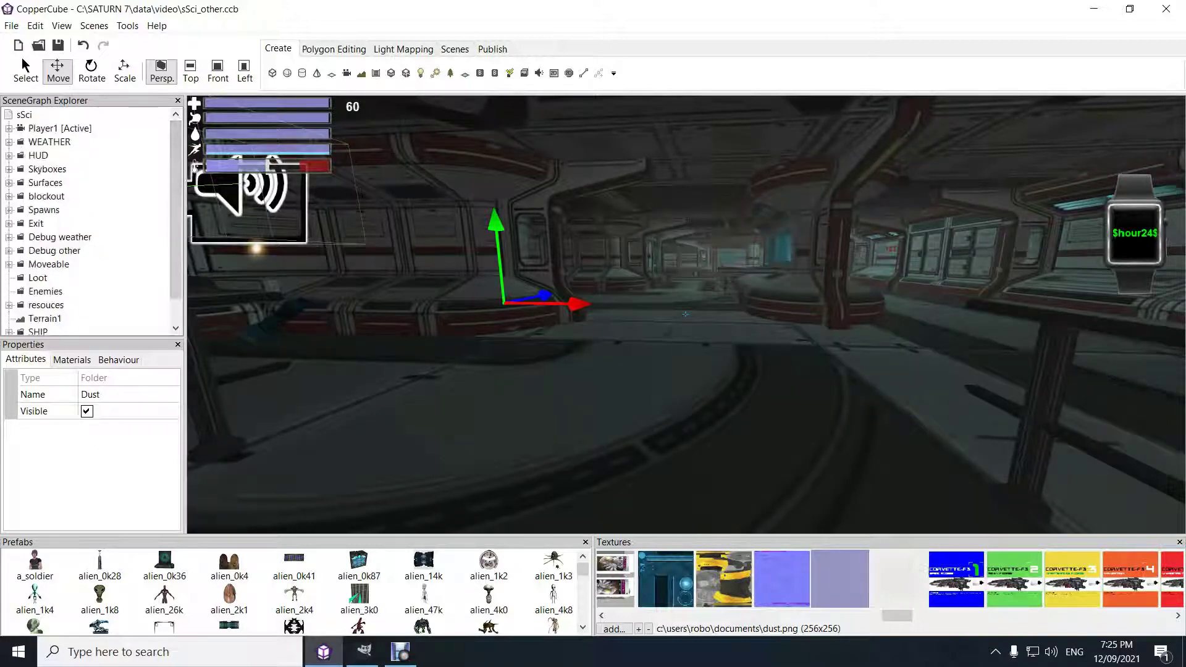
click(60, 128)
click(24, 115)
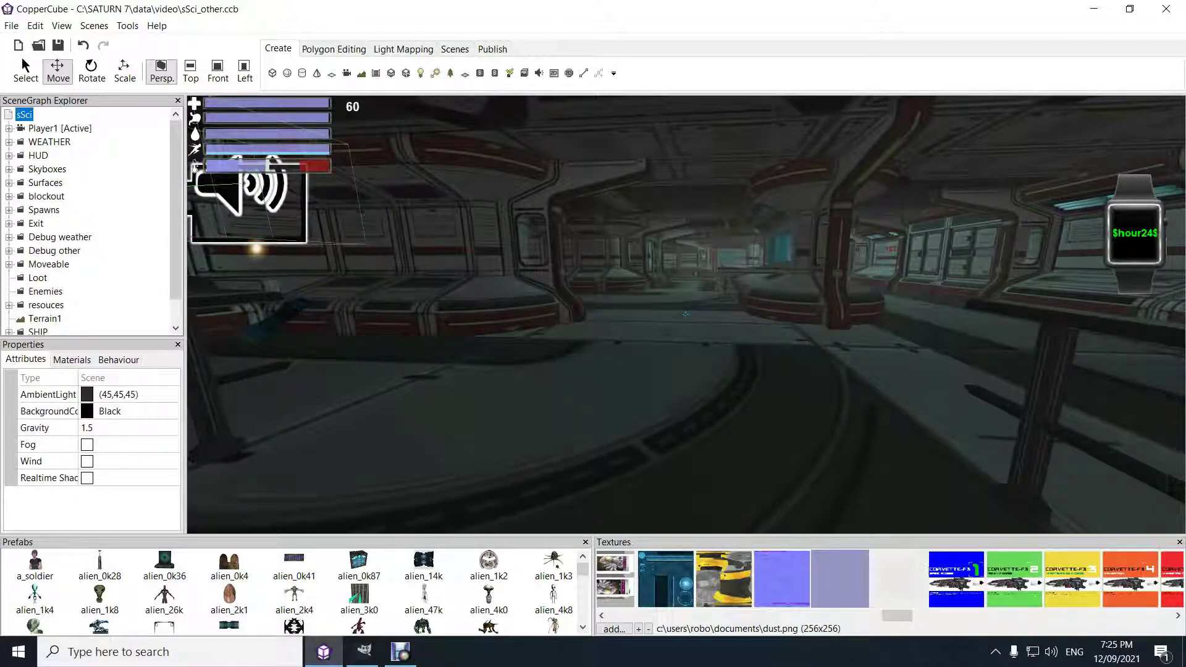